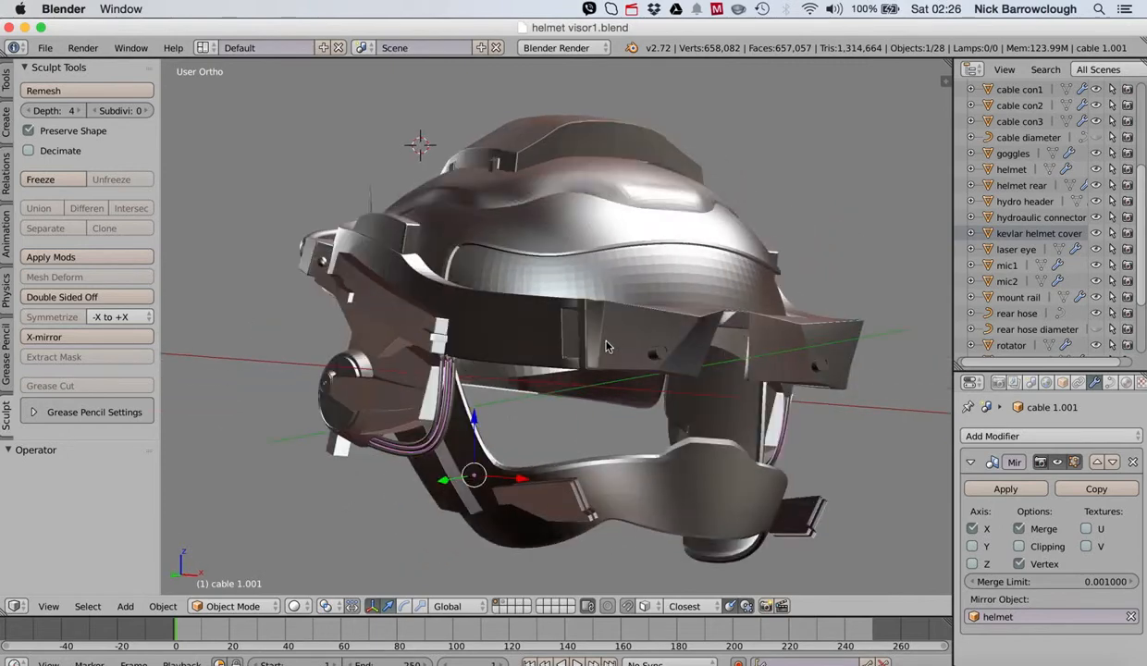
Examine the finished helmet model from the front, the side and above, including its visor, rails and cables
scroll(606, 346, "right", 3)
scroll(606, 346, "right", 5)
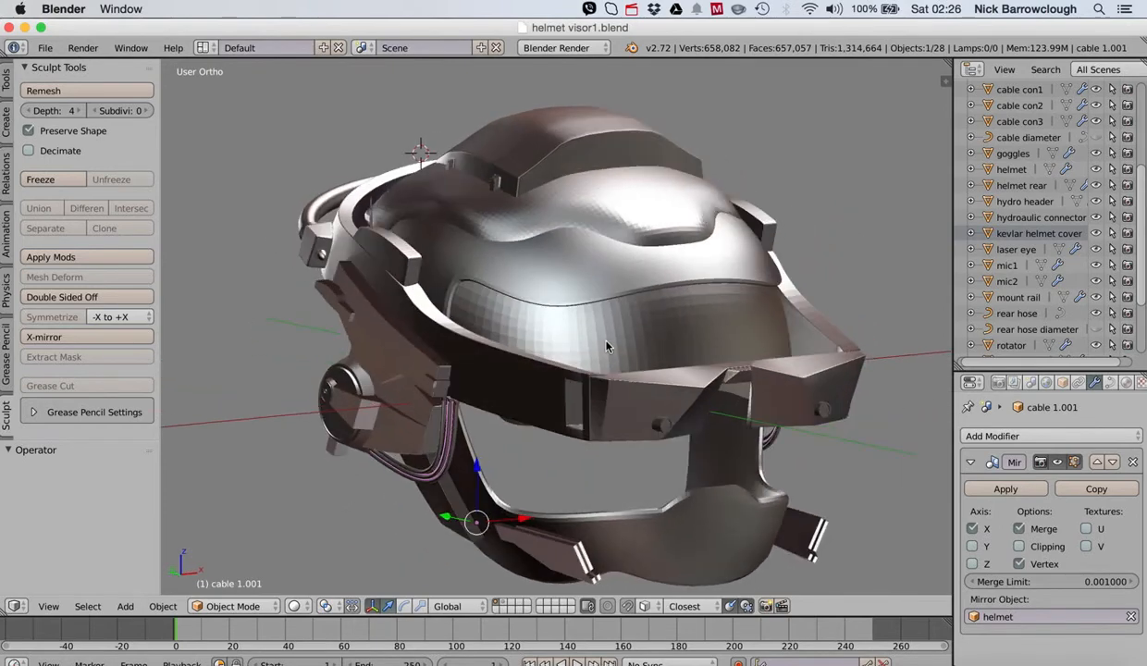
scroll(606, 346, "up", 6)
scroll(606, 346, "down", 6)
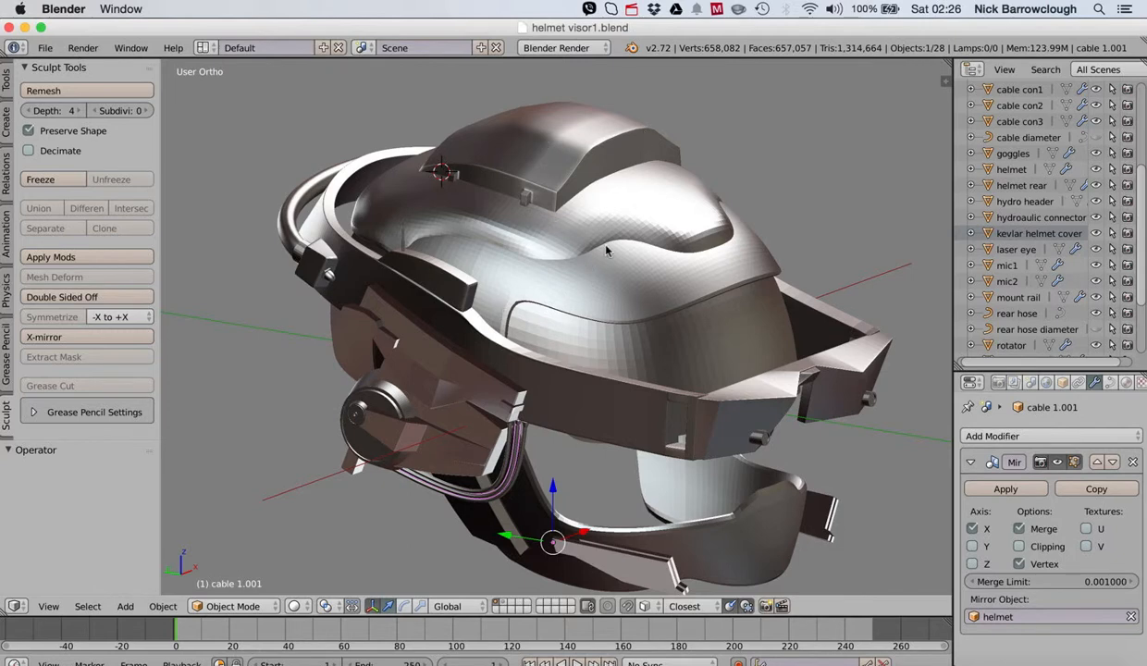
scroll(607, 250, "down", 2, "shift")
scroll(570, 264, "right", 3)
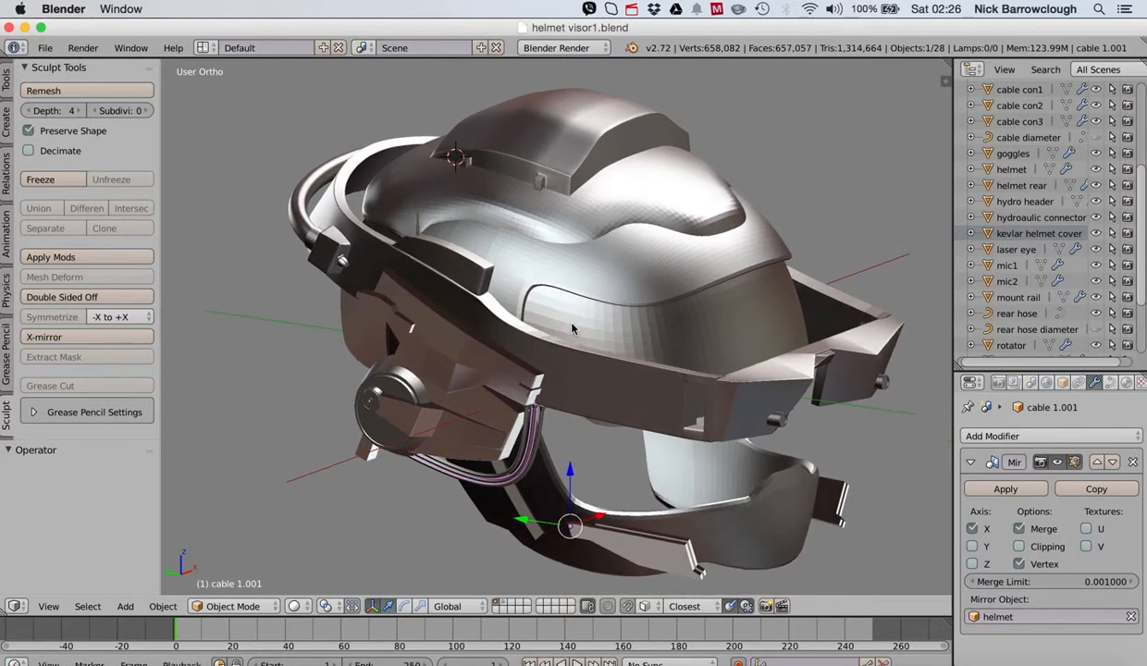
scroll(555, 222, "up", 2, "shift")
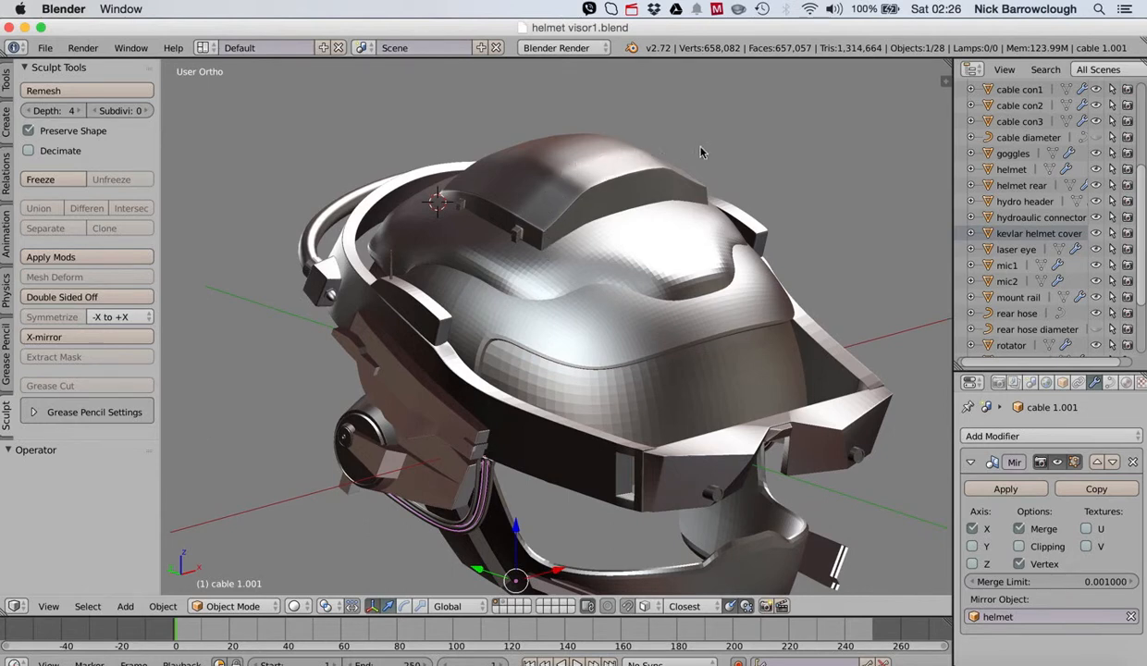
scroll(639, 354, "left", 5)
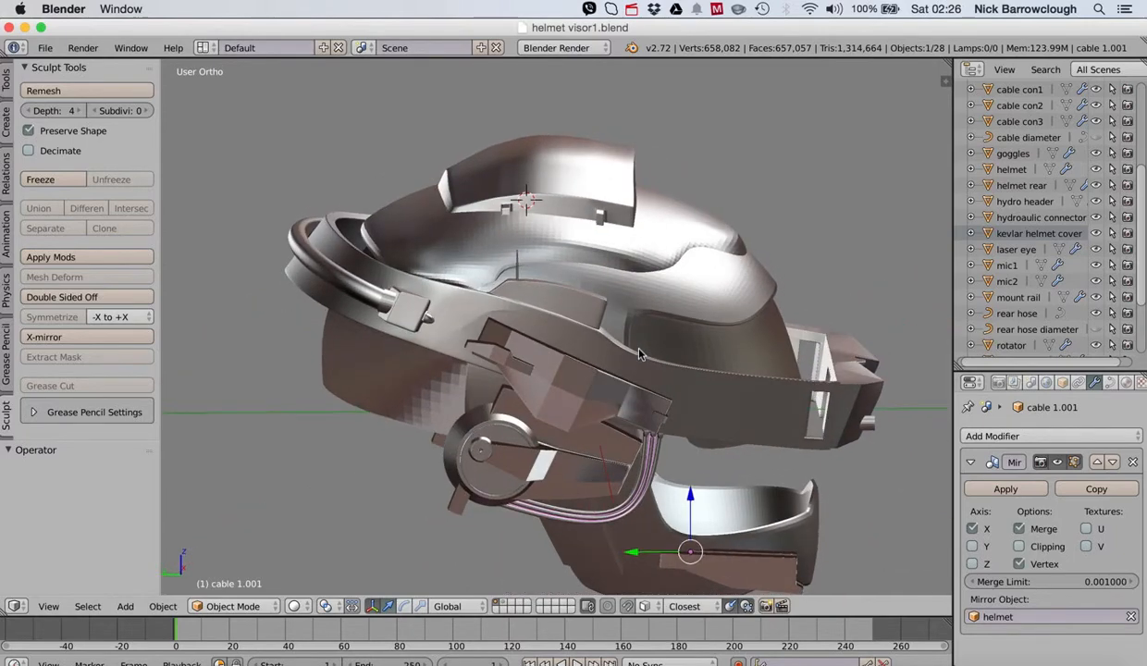
scroll(639, 354, "right", 5)
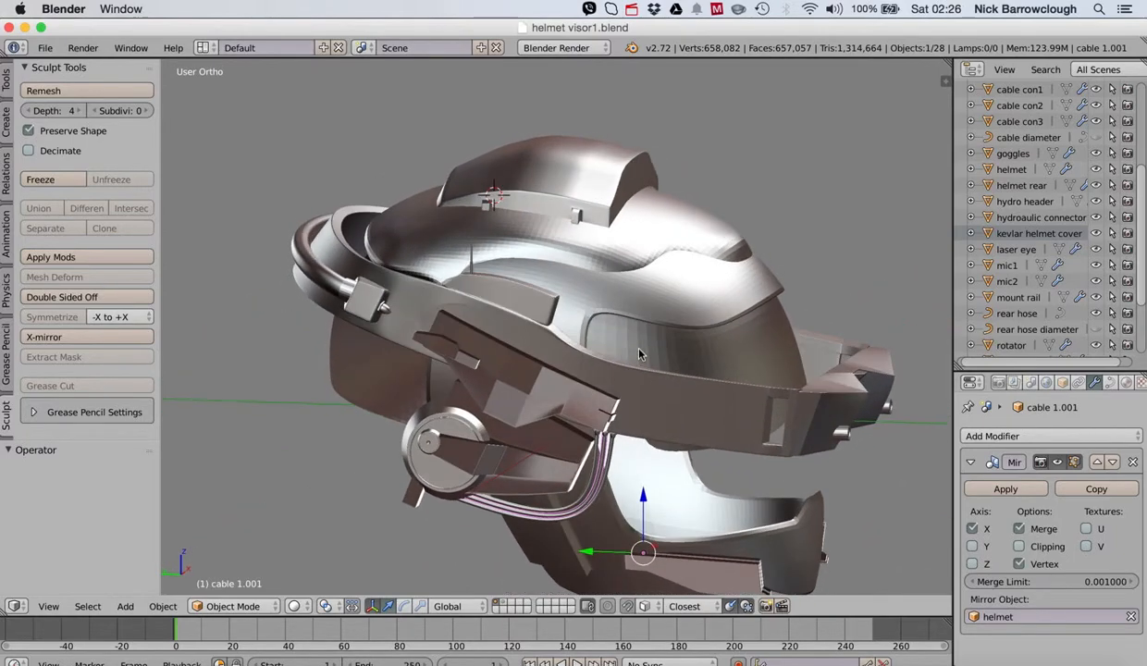
scroll(639, 354, "right", 2)
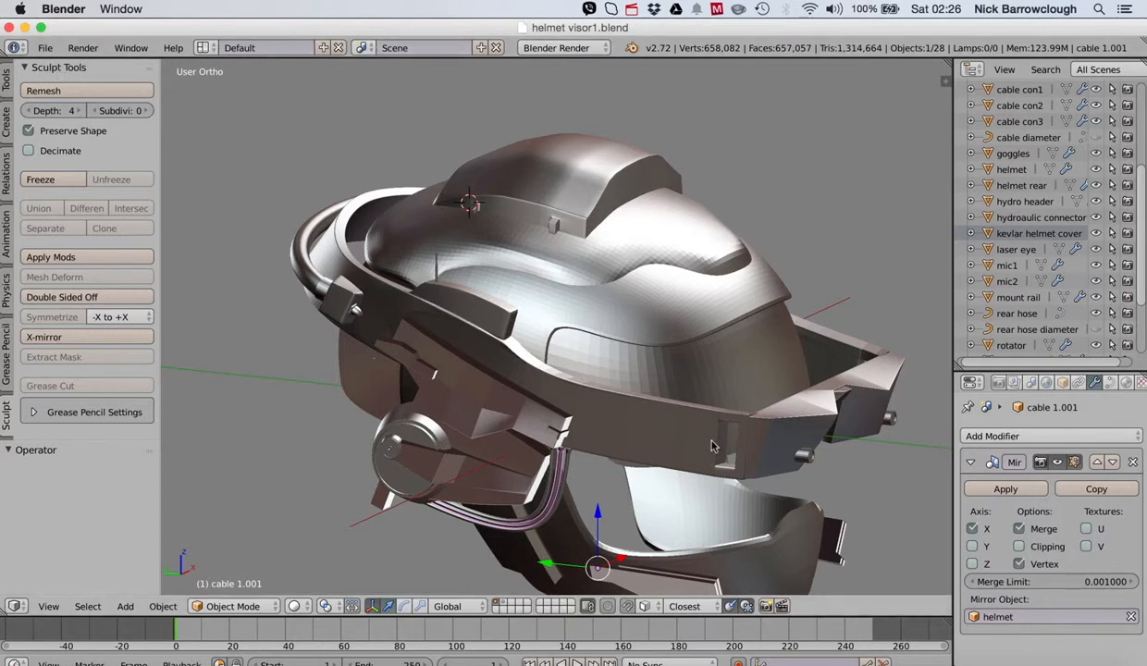
Start a new scene by reloading the start-up file
left_click(45, 48)
left_click(58, 67)
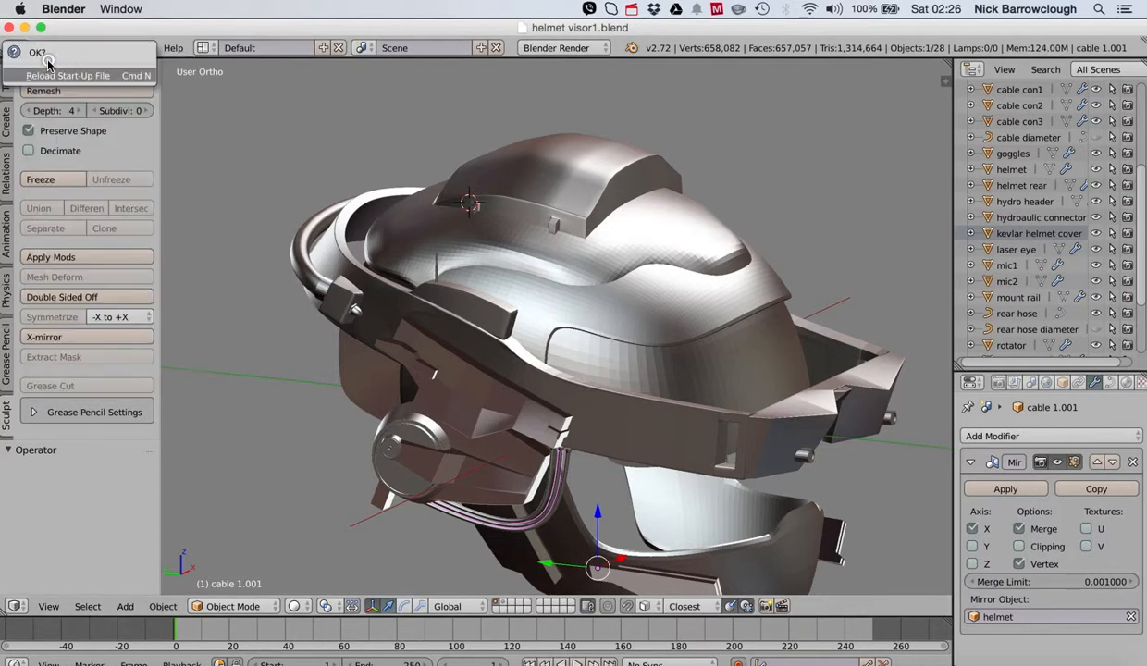
left_click(48, 72)
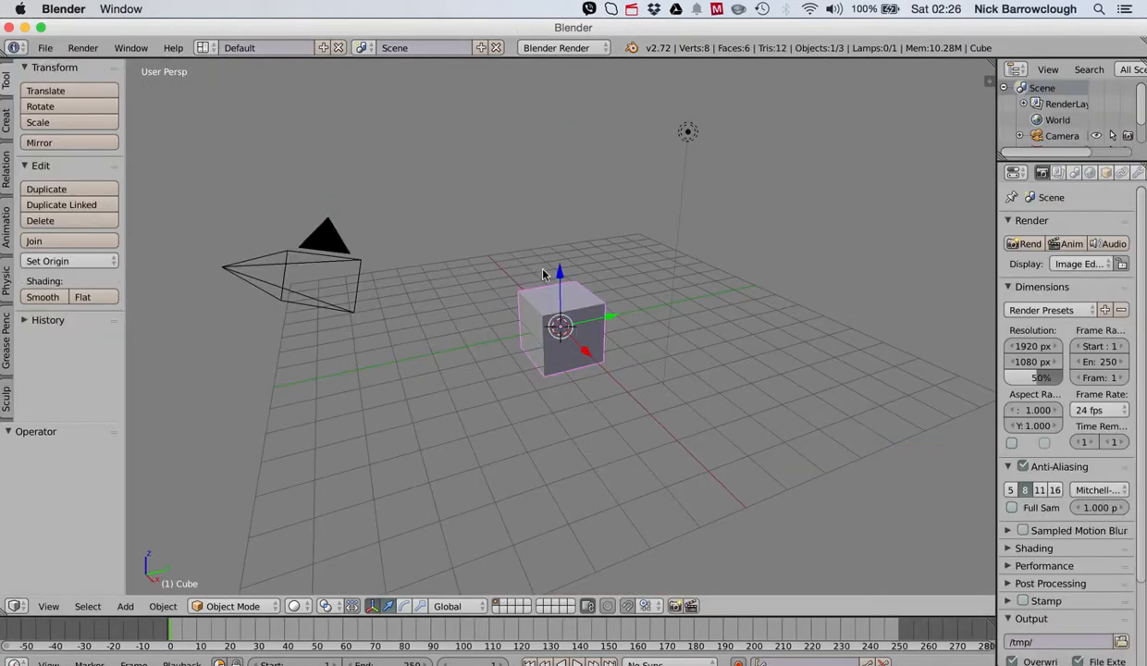
Move the camera and the lamp together to the second layer
right_click(324, 231)
right_click(687, 132)
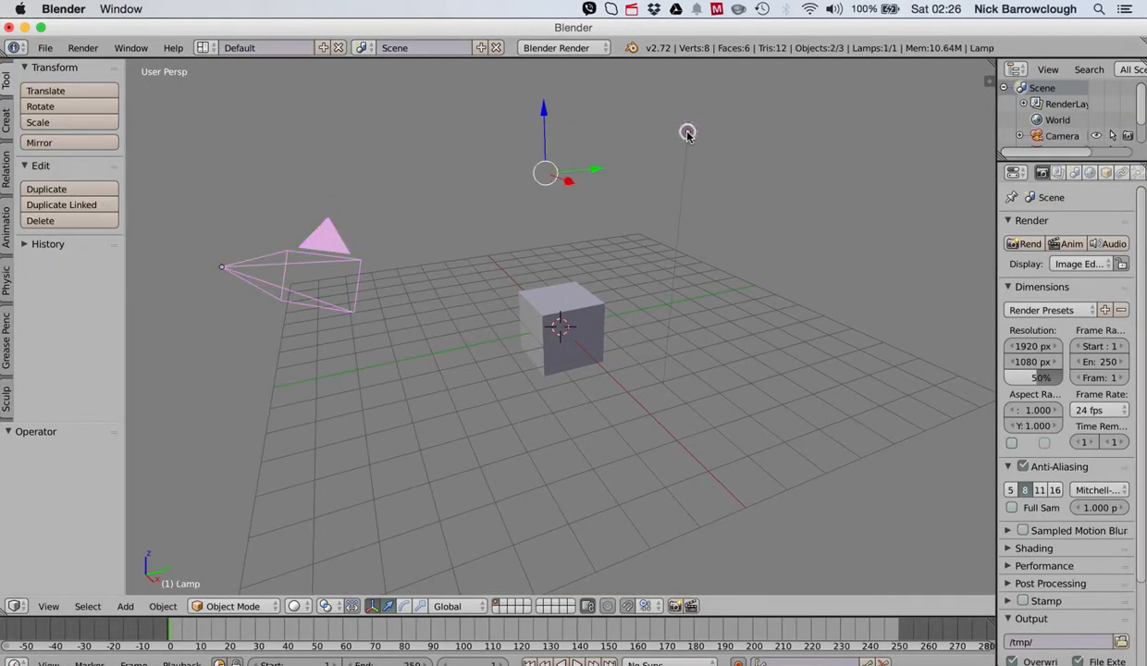
key("m")
left_click(827, 162)
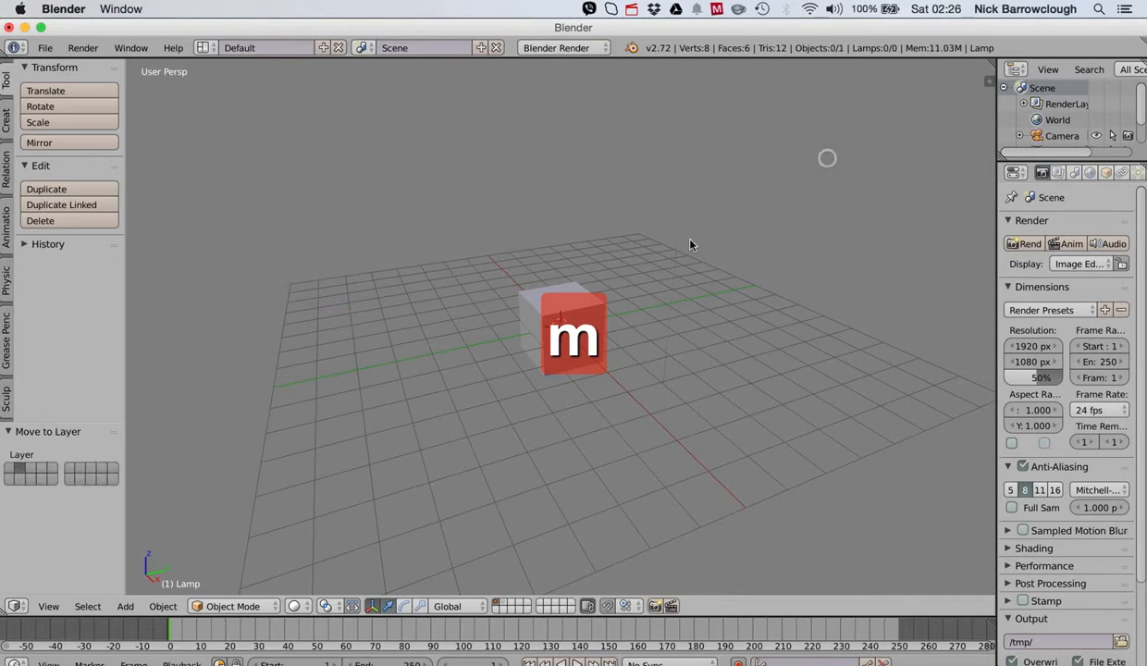
Delete the default cube from the scene
right_click(560, 300)
key("x")
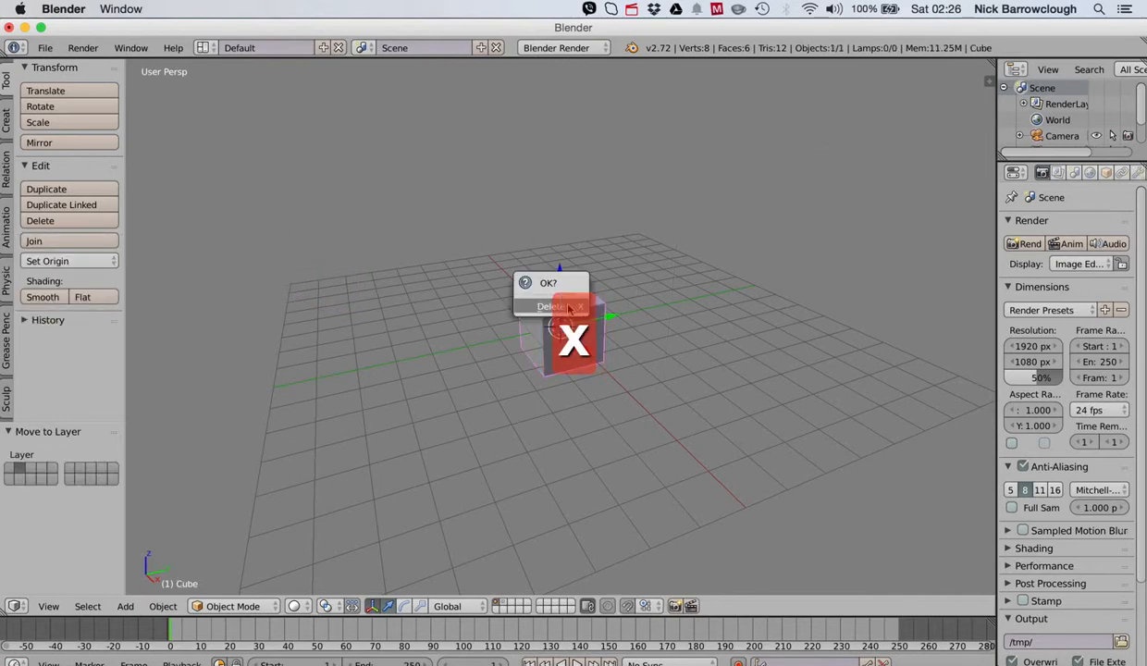
left_click(573, 307)
Turn off the grid floor in the 3D view's display settings and close the view properties
left_click(988, 74)
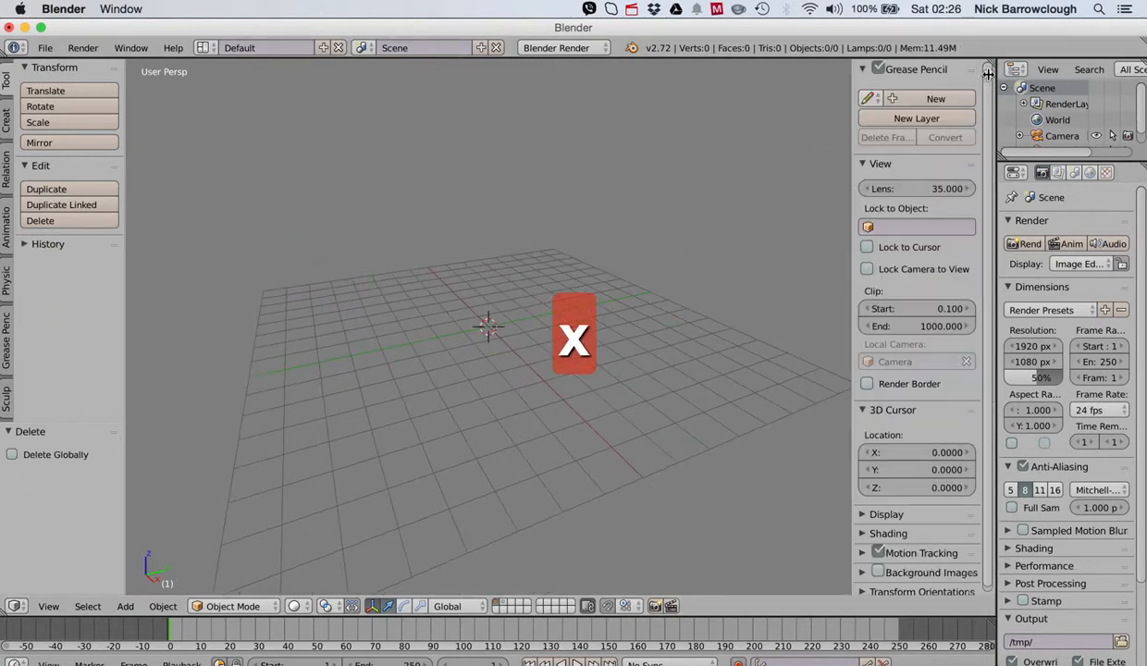
left_click(865, 510)
scroll(865, 463, "down", 5)
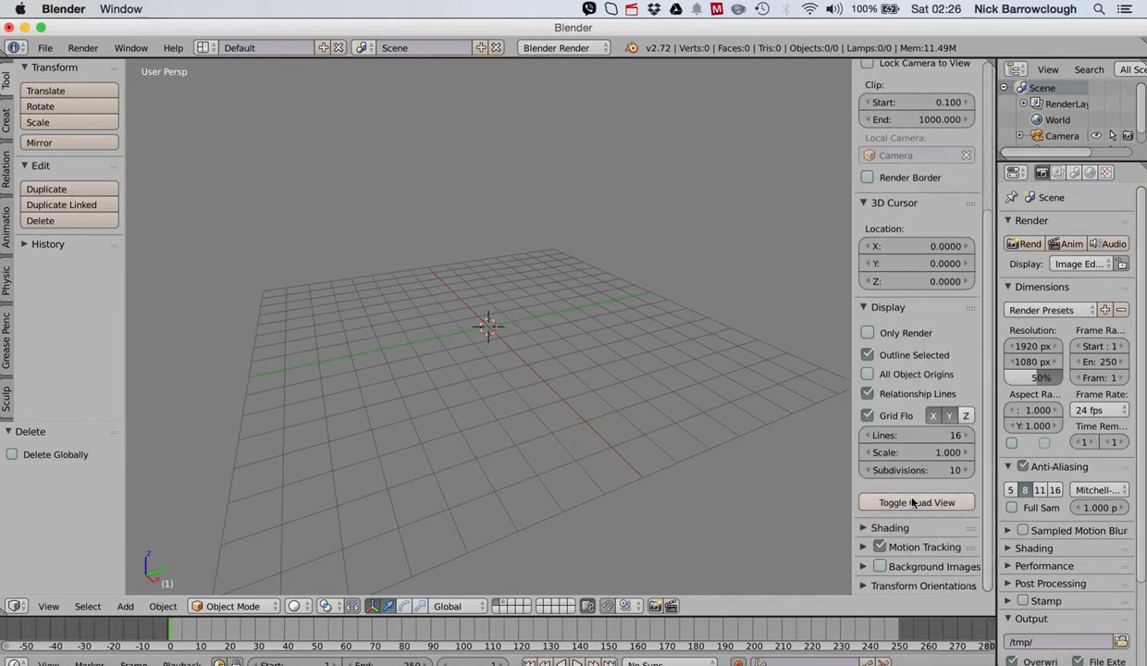
left_click(868, 416)
left_click_drag(852, 132, 1016, 118)
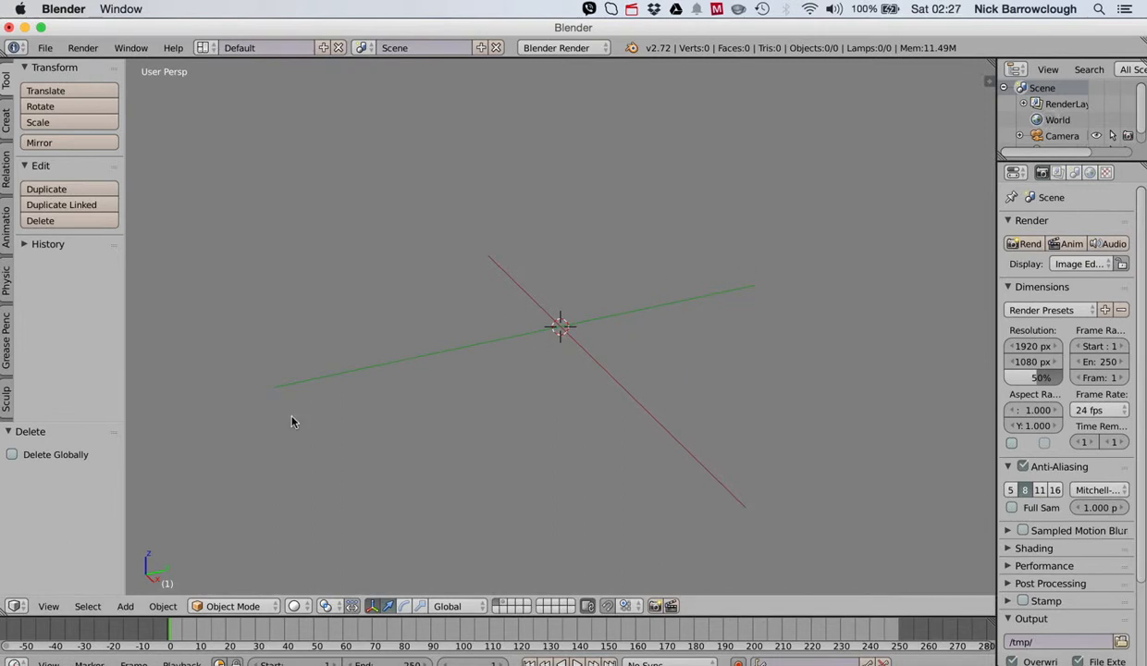
Add a 25-vertex mesh cylinder at the origin and scale it up uniformly by about 2.67
left_click(7, 111)
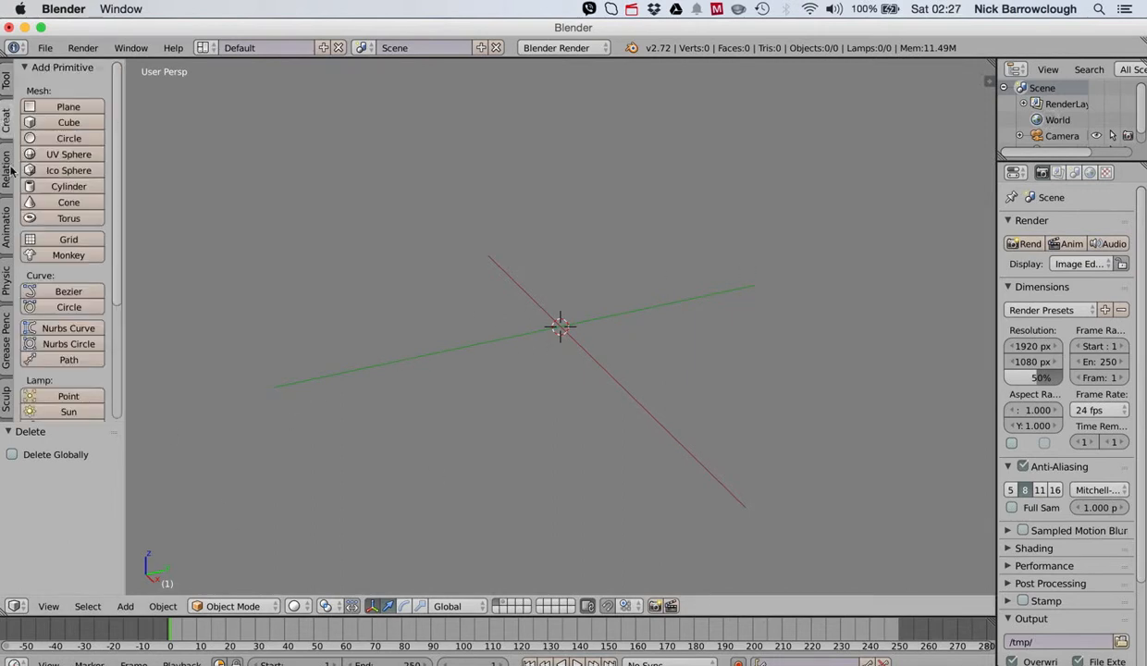
left_click(69, 186)
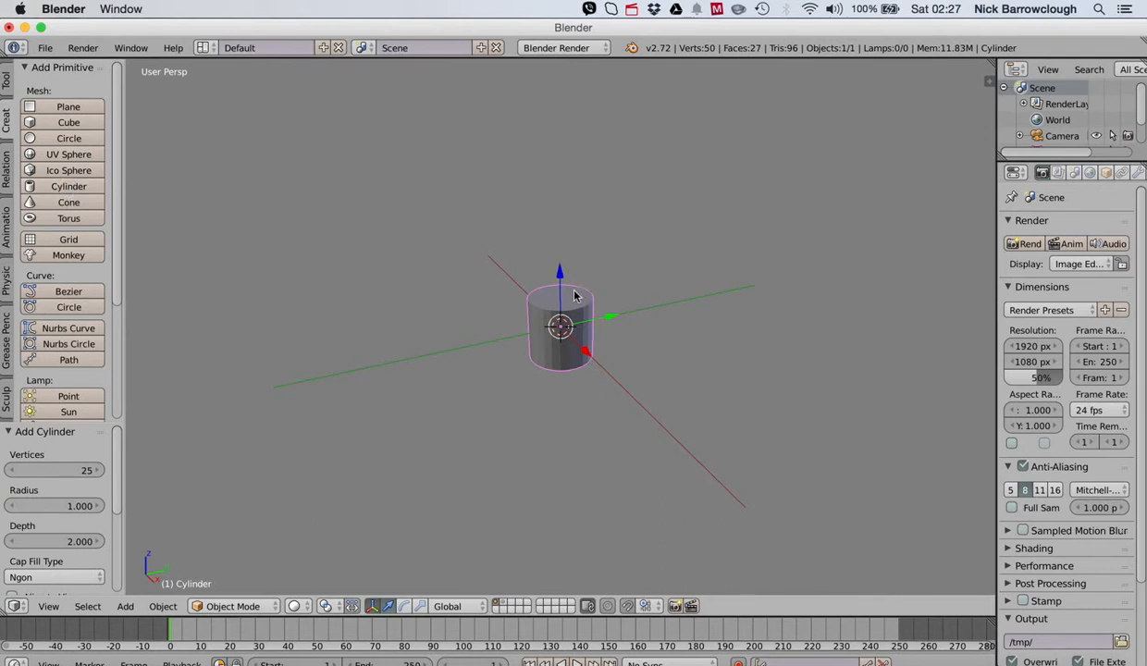
key("s")
left_click(605, 236)
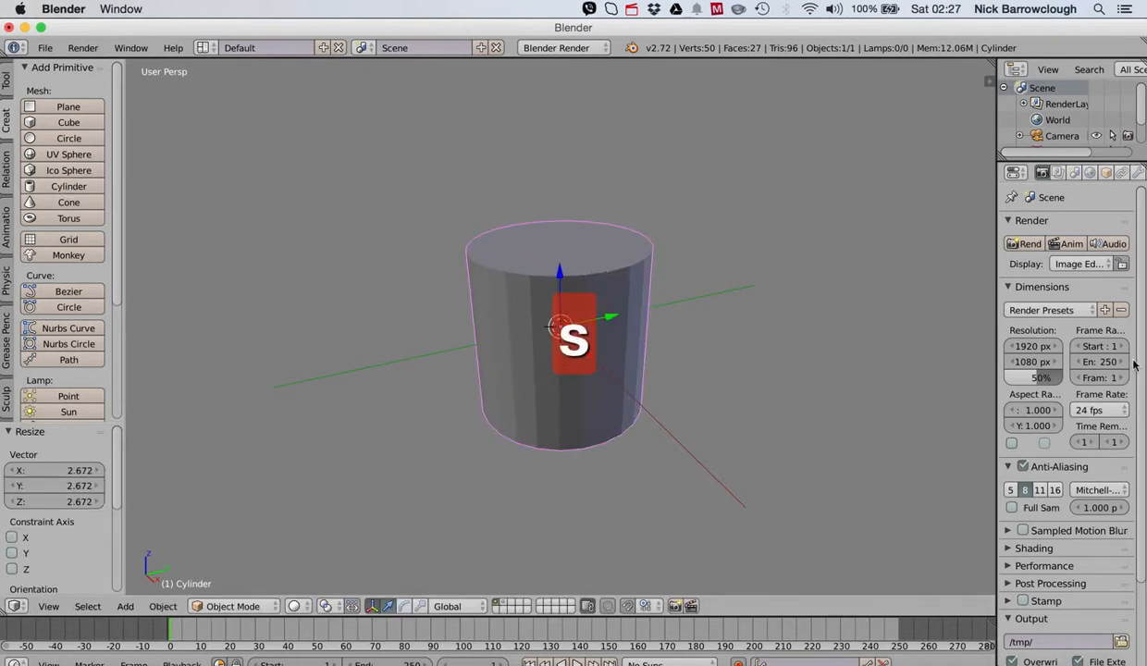
Add a Subdivision Surface modifier to the cylinder with the view subdivisions set to 3
left_click(1122, 174)
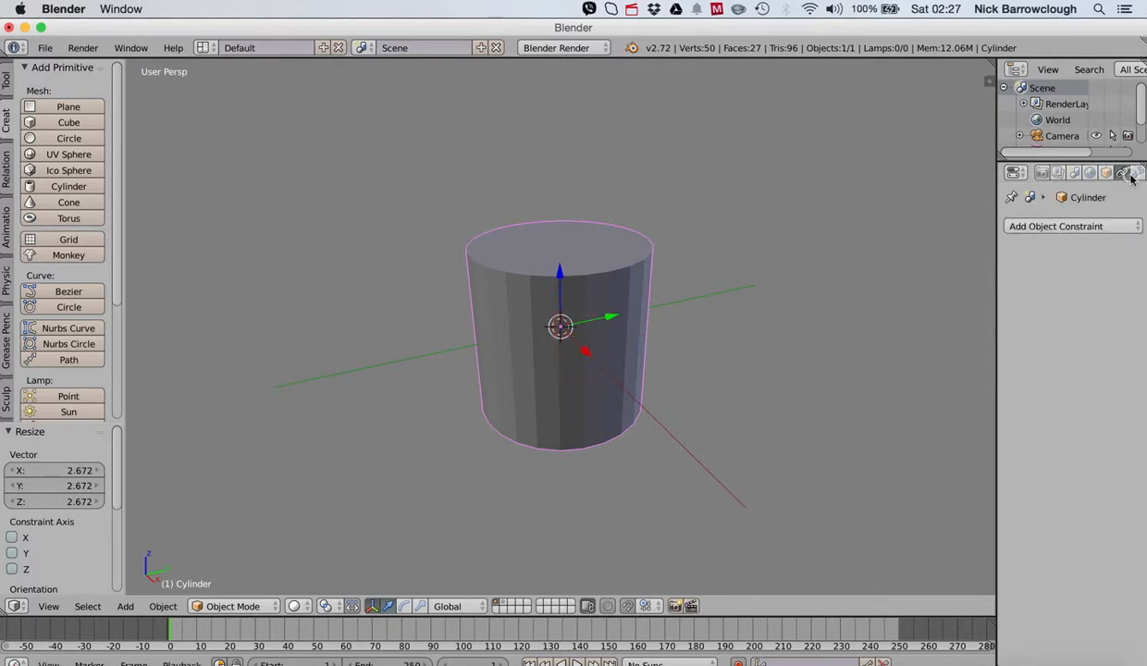
left_click(1136, 173)
left_click(1070, 226)
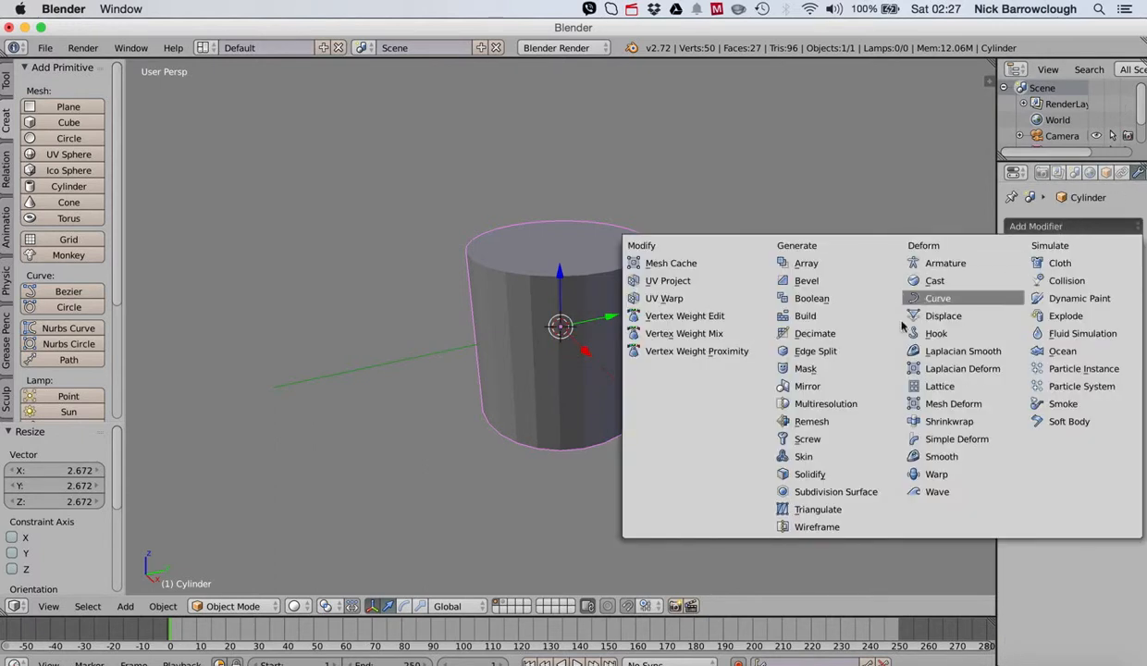
left_click(814, 491)
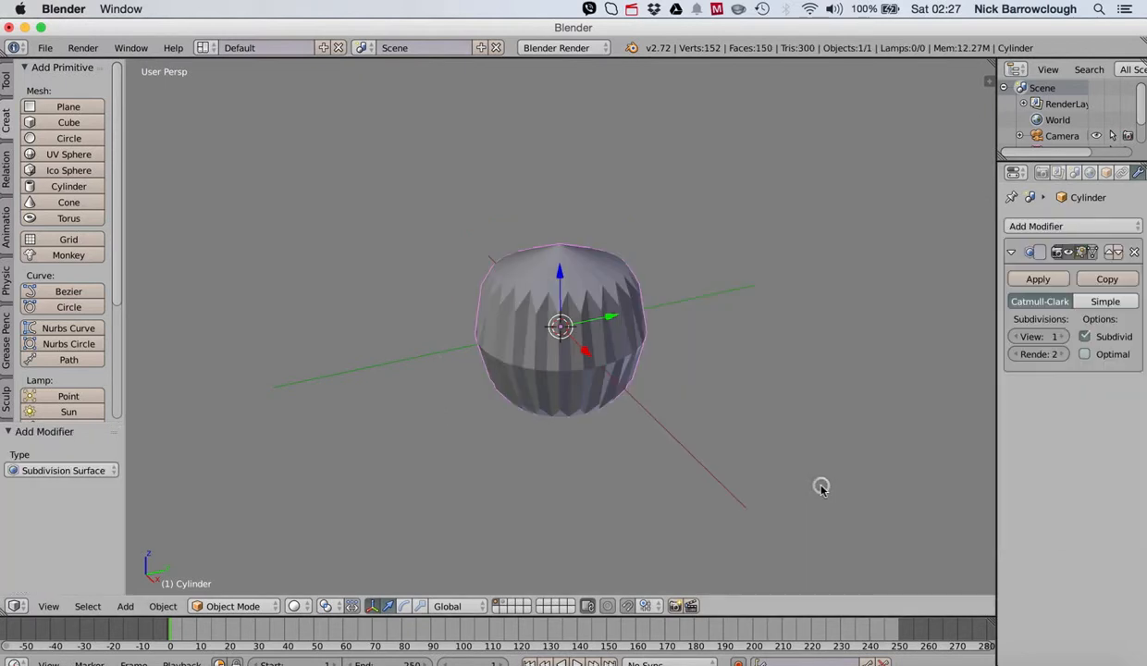
left_click(1062, 337)
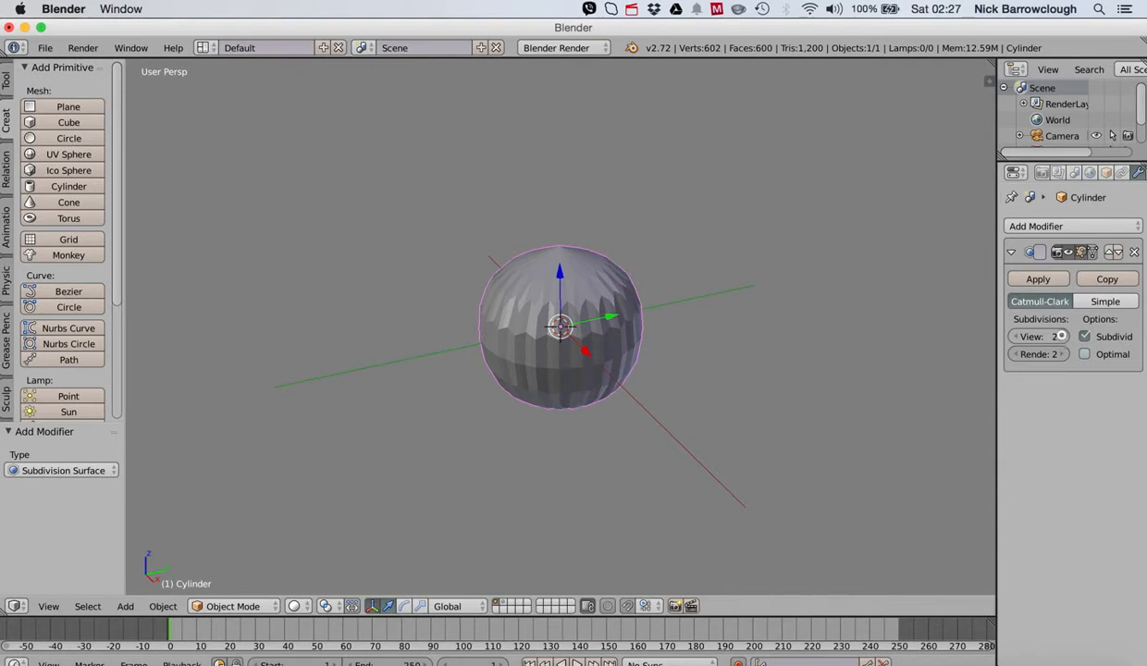
left_click(1061, 337)
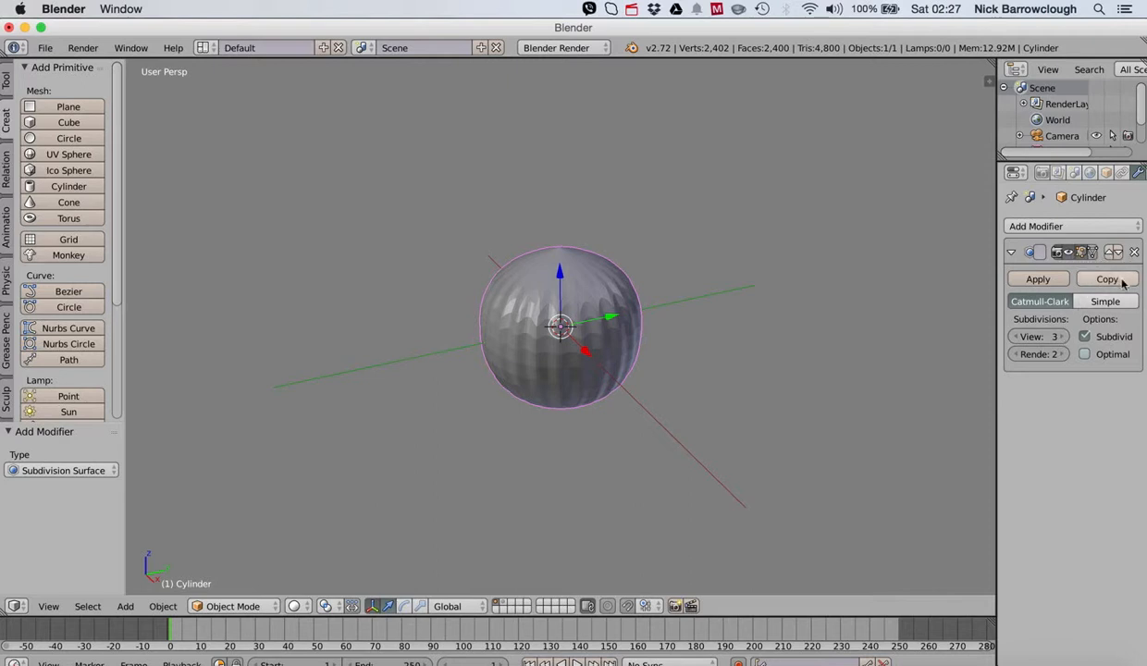
Turn off the Subdivision Surface modifier's viewport display and inspect the cylinder's mesh in Edit Mode before returning to Object Mode
left_click(1067, 254)
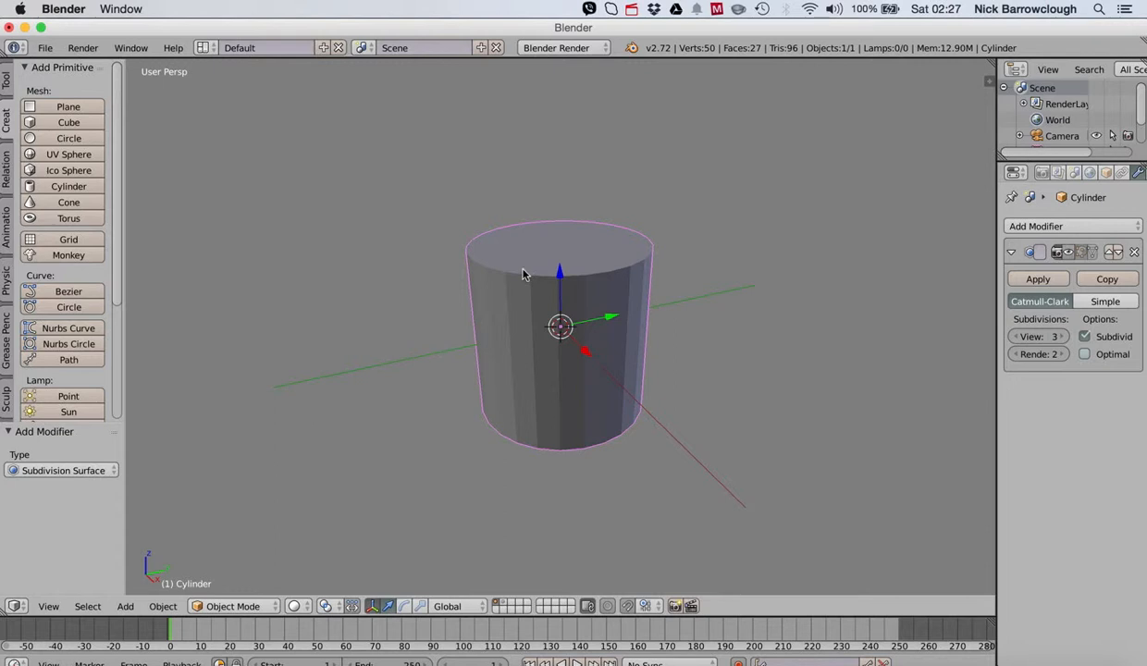
left_click(234, 605)
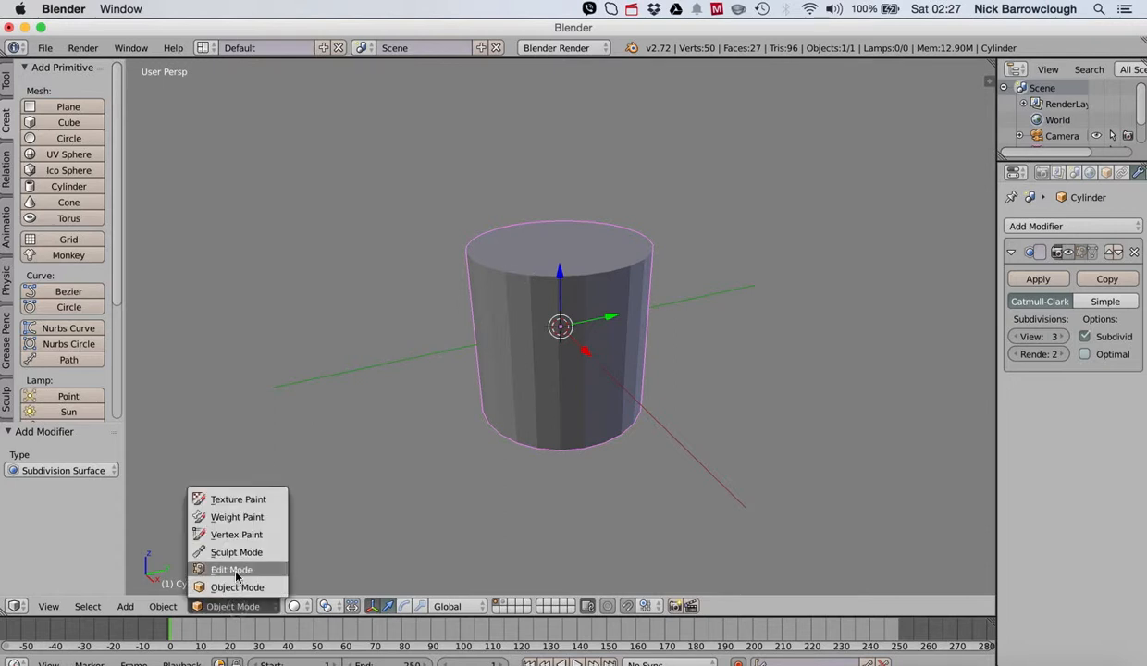
left_click(236, 571)
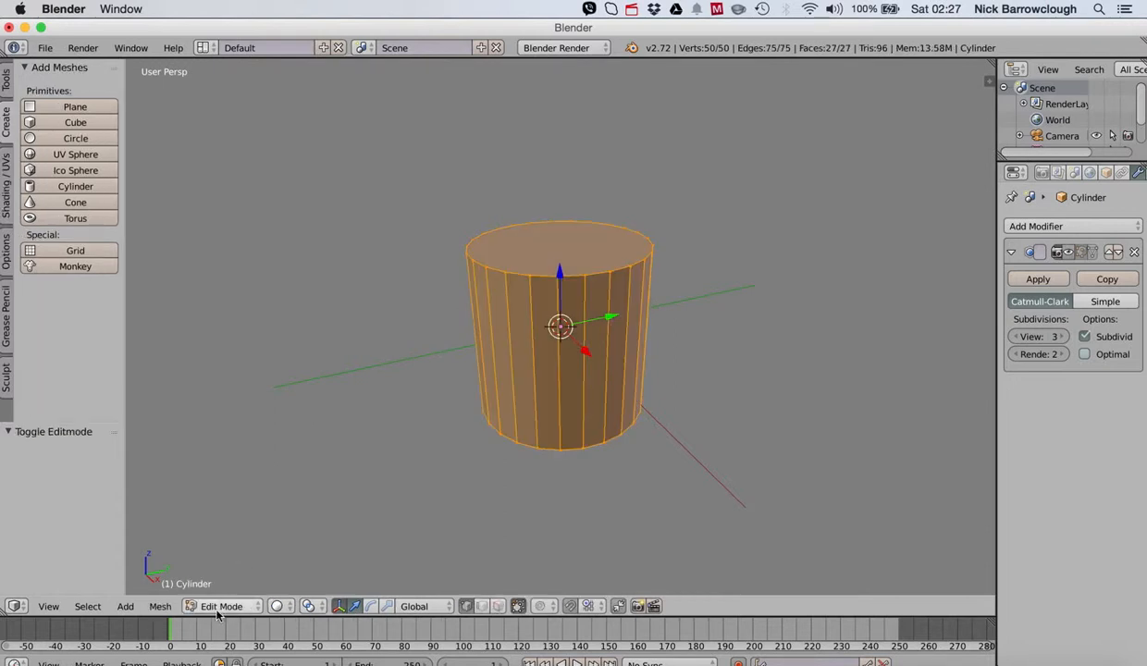
left_click(221, 606)
left_click(220, 590)
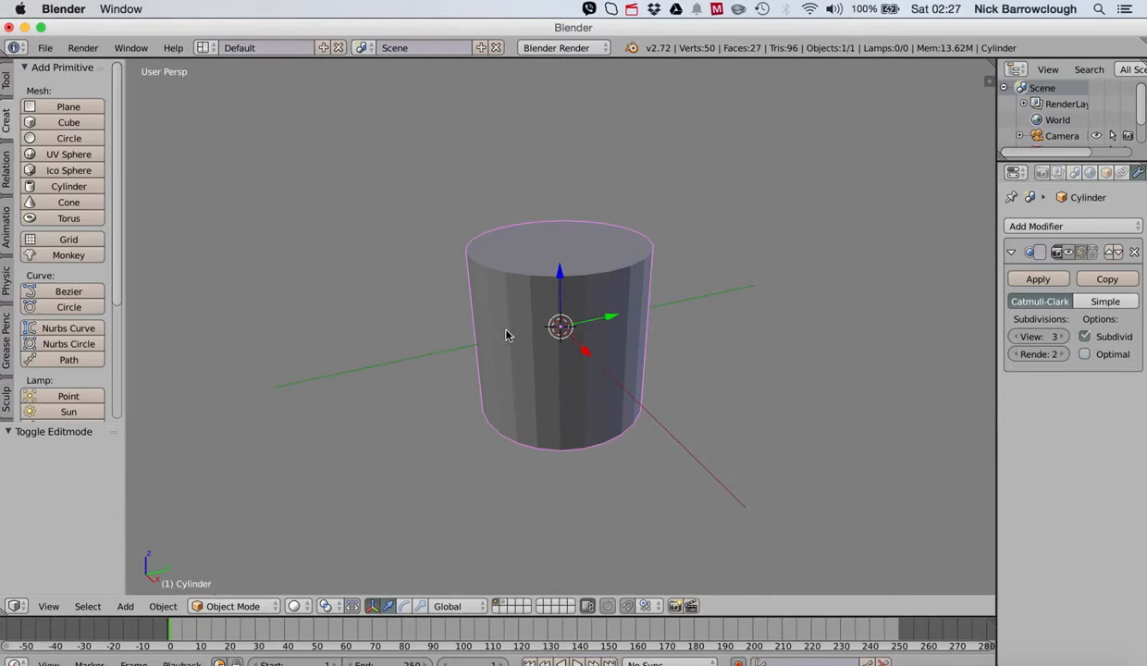
Duplicate the cylinder about 5.5 units away along Y and lower the copy about 0.73 along Z
key("shift+d")
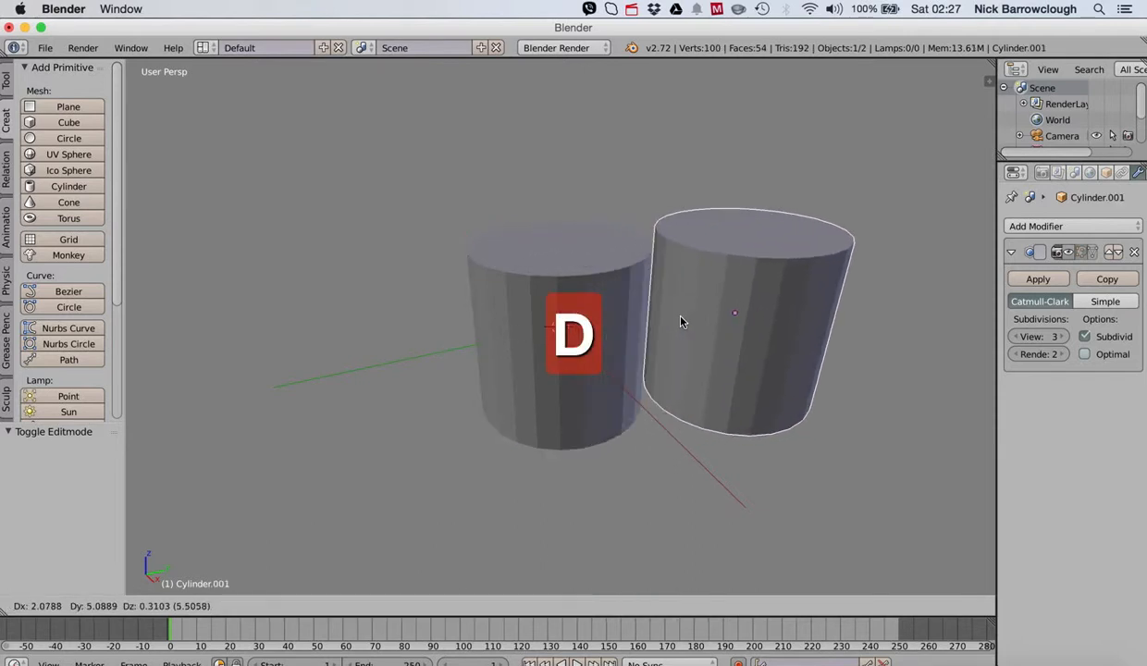
left_click(695, 317)
middle_click_drag(518, 276, 544, 282)
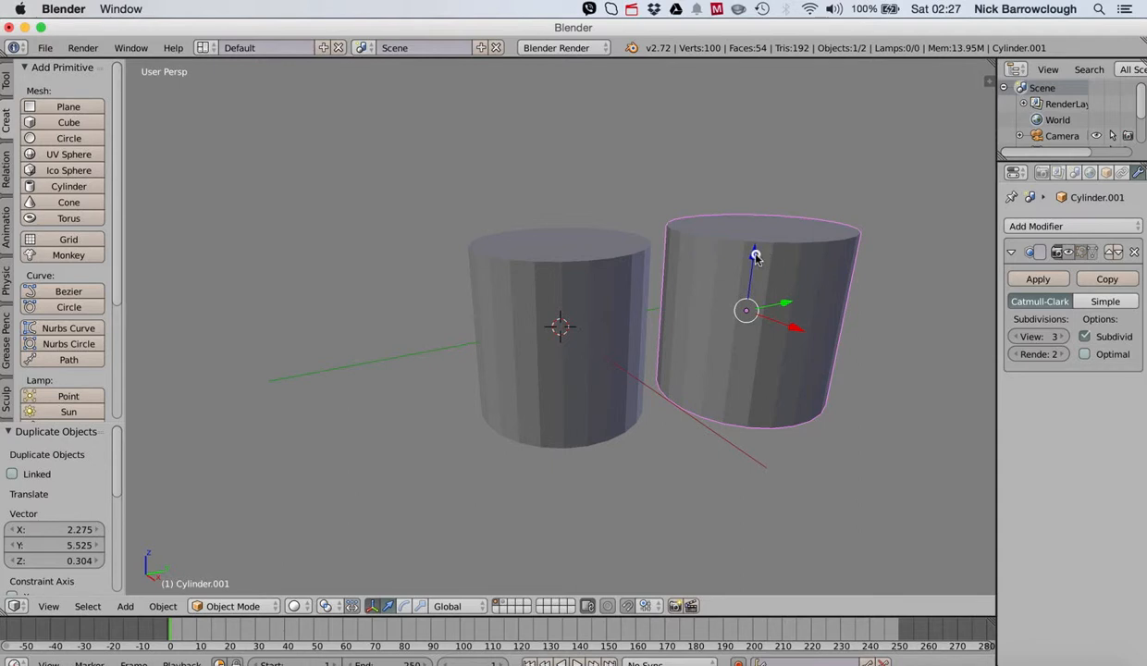
left_click_drag(754, 256, 755, 280)
Move the original cylinder about -1.96 along Y and turn its Subdivision Surface viewport display back on
right_click(524, 313)
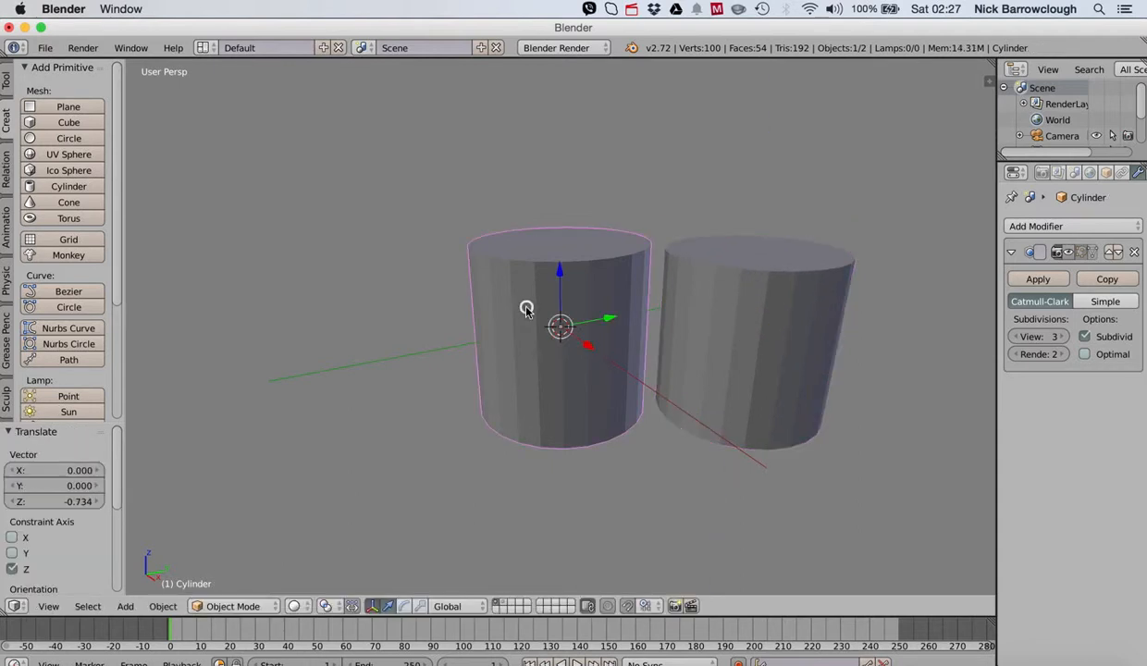
left_click_drag(597, 317, 532, 325)
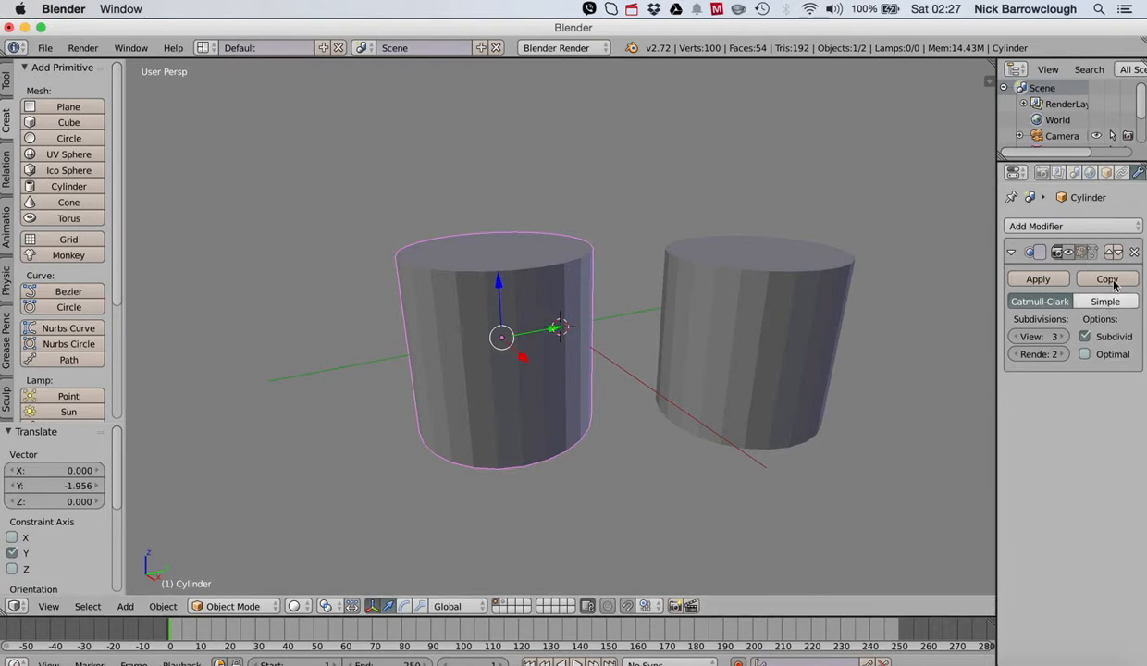
left_click(1069, 252)
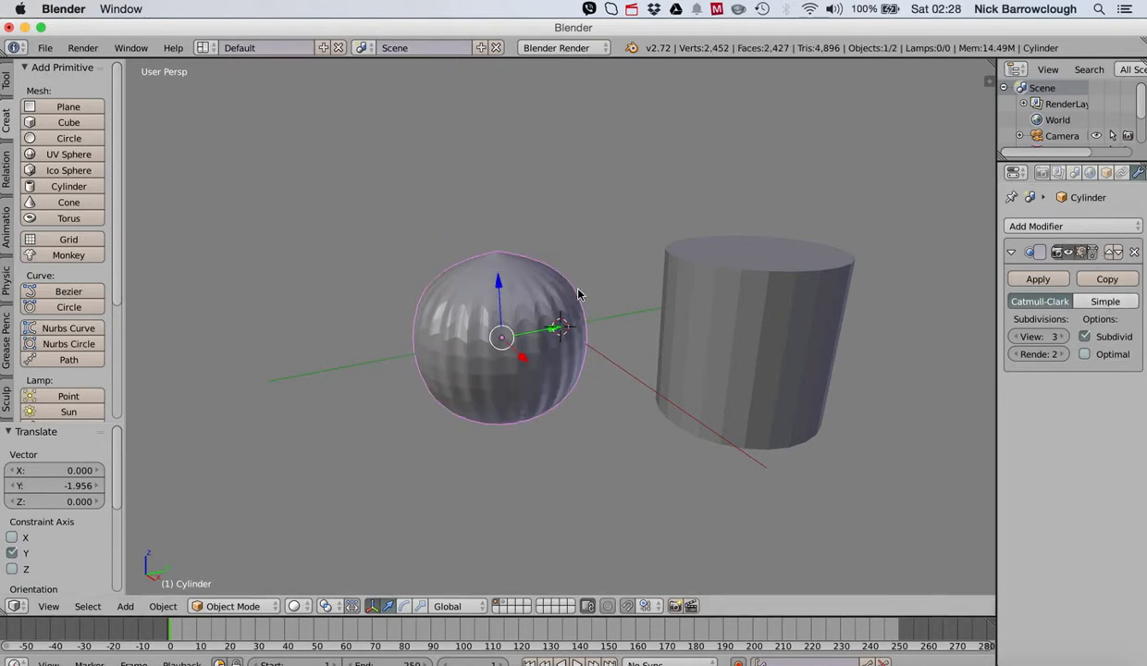
Add an Edge Split modifier to the original cylinder and remove its Subdivision Surface modifier
left_click(1088, 227)
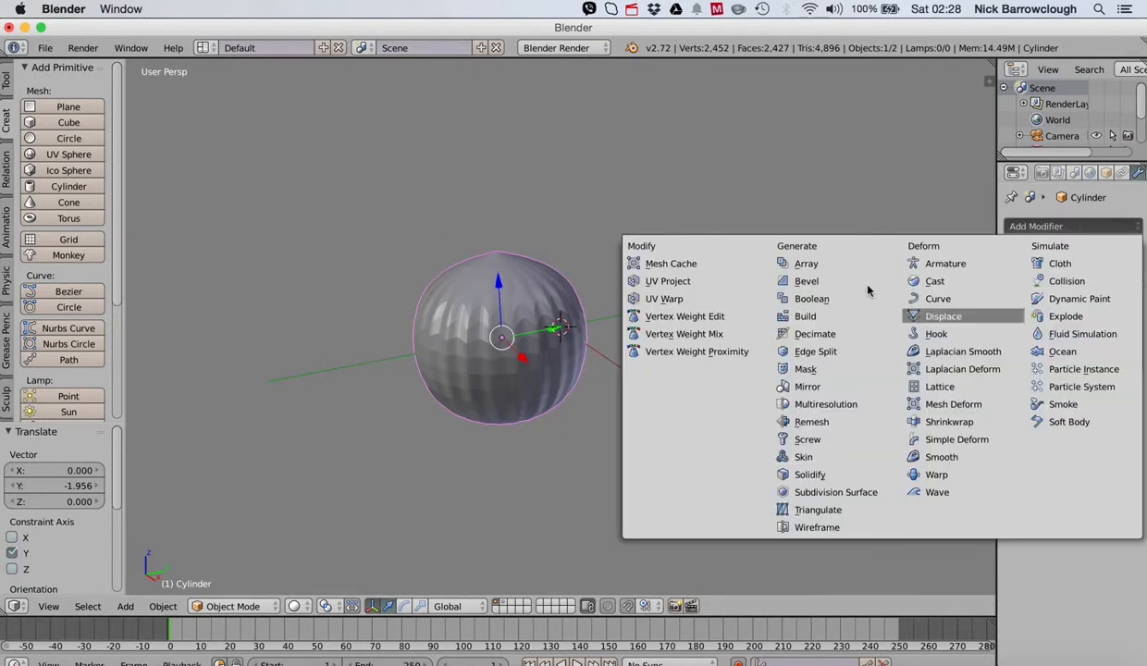
left_click(837, 350)
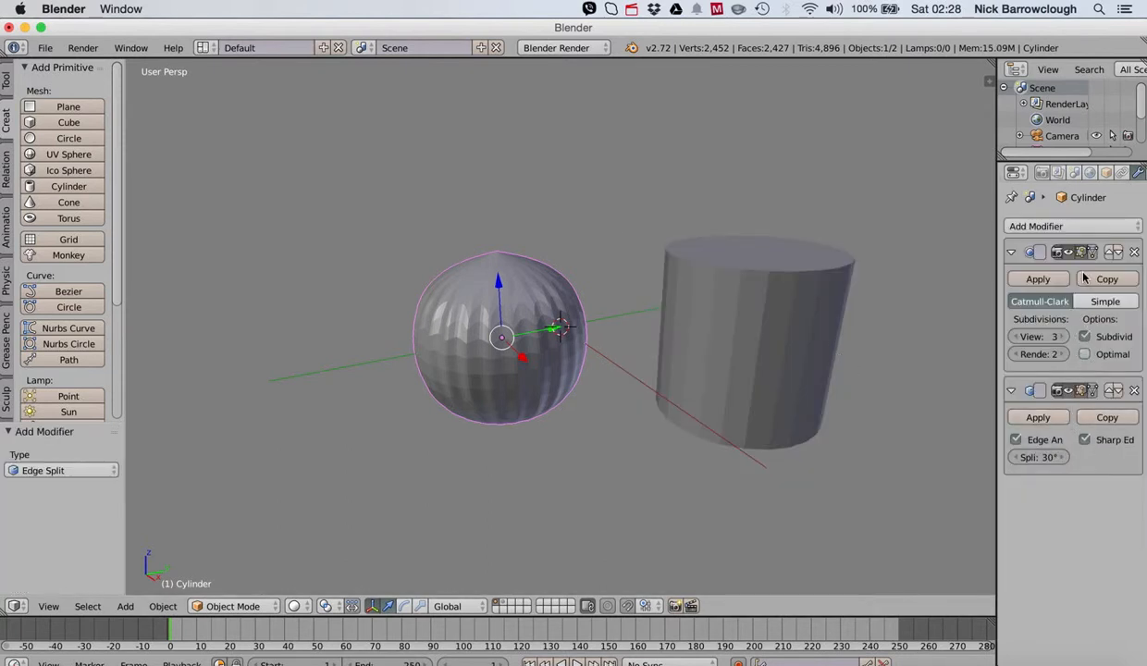
left_click(1135, 252)
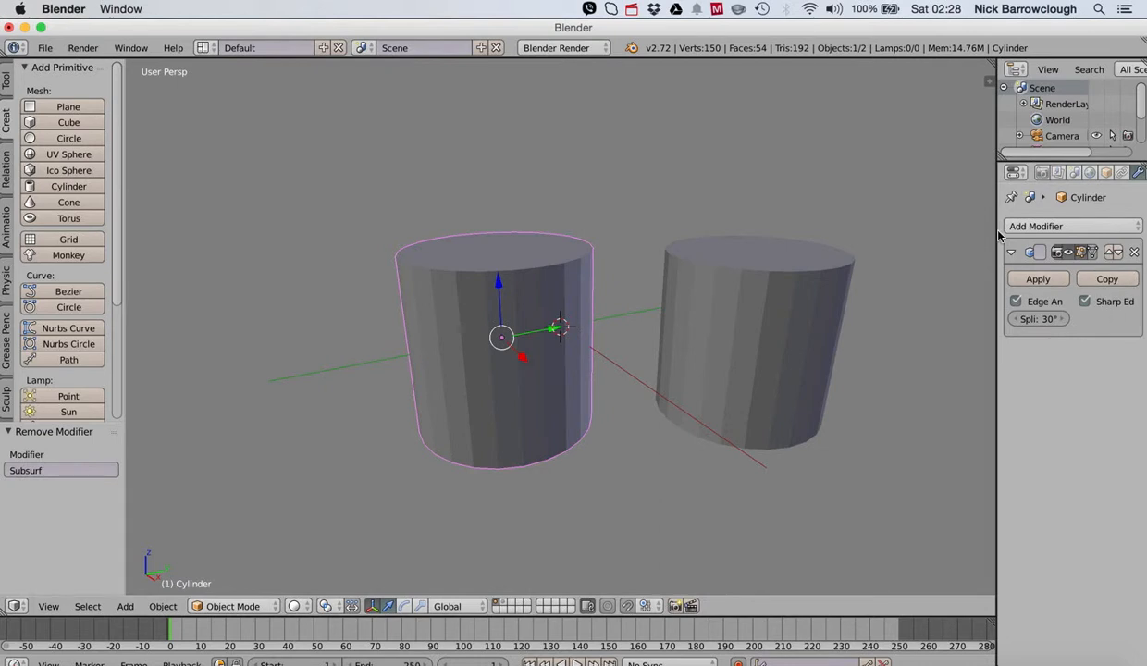
Add a Subdivision Surface modifier to the original cylinder after its Edge Split modifier
left_click_drag(998, 236, 949, 235)
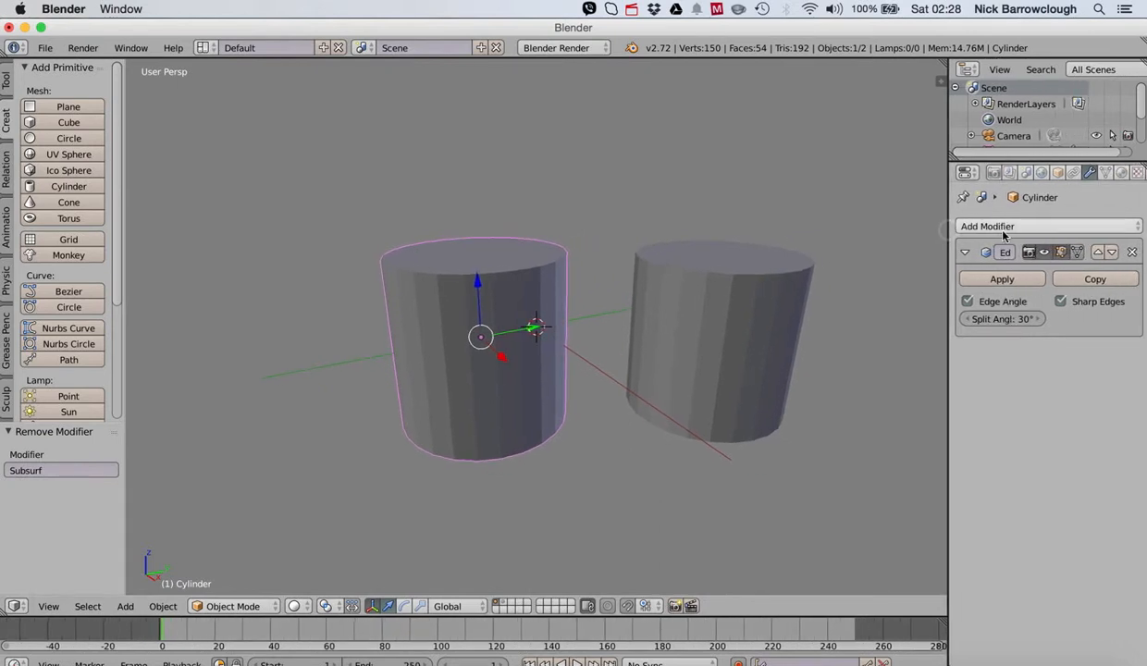
left_click(1005, 233)
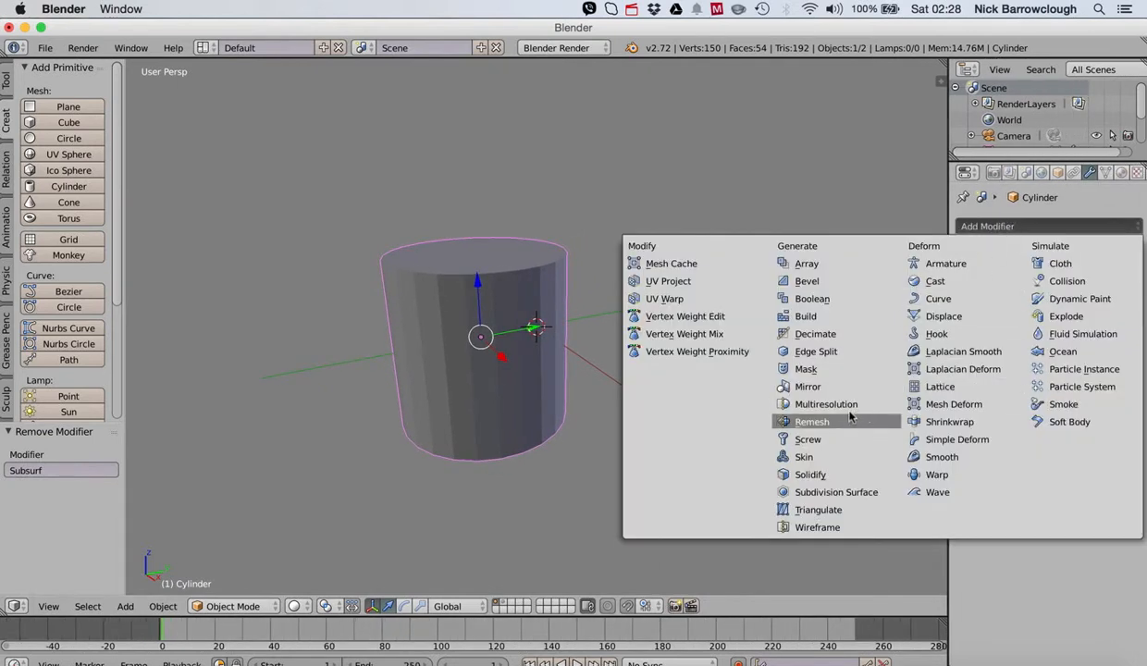
left_click(839, 492)
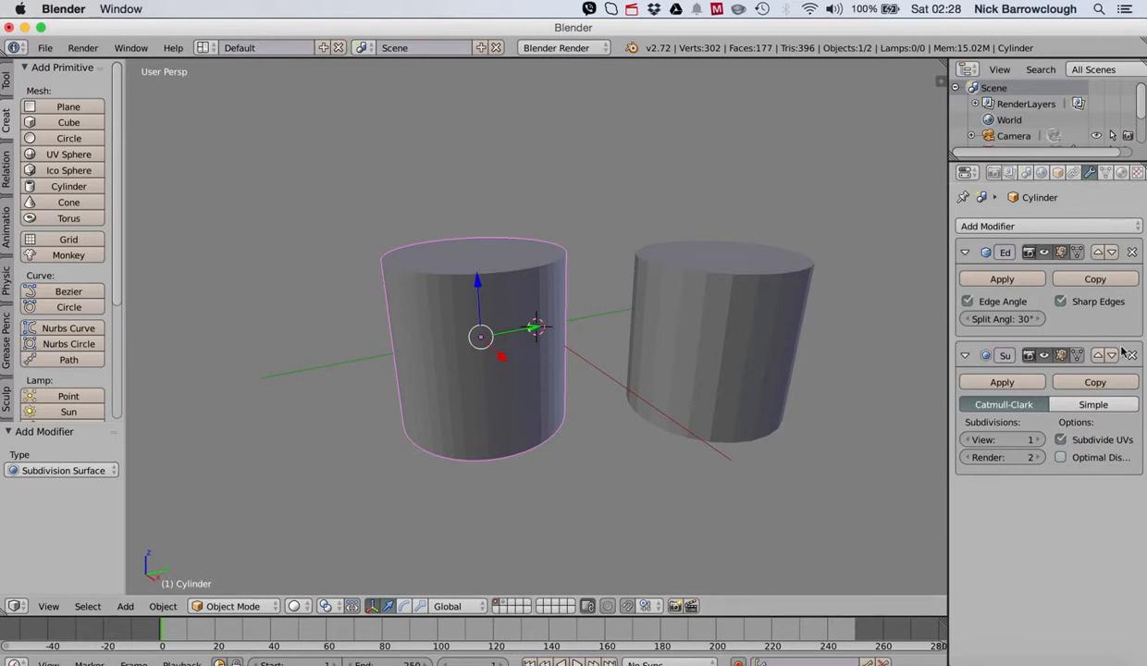
Try the new Subdivision Surface modifier's viewport subdivisions at 5 and at 0, ending at 1
left_click(1040, 441)
left_click(1040, 440)
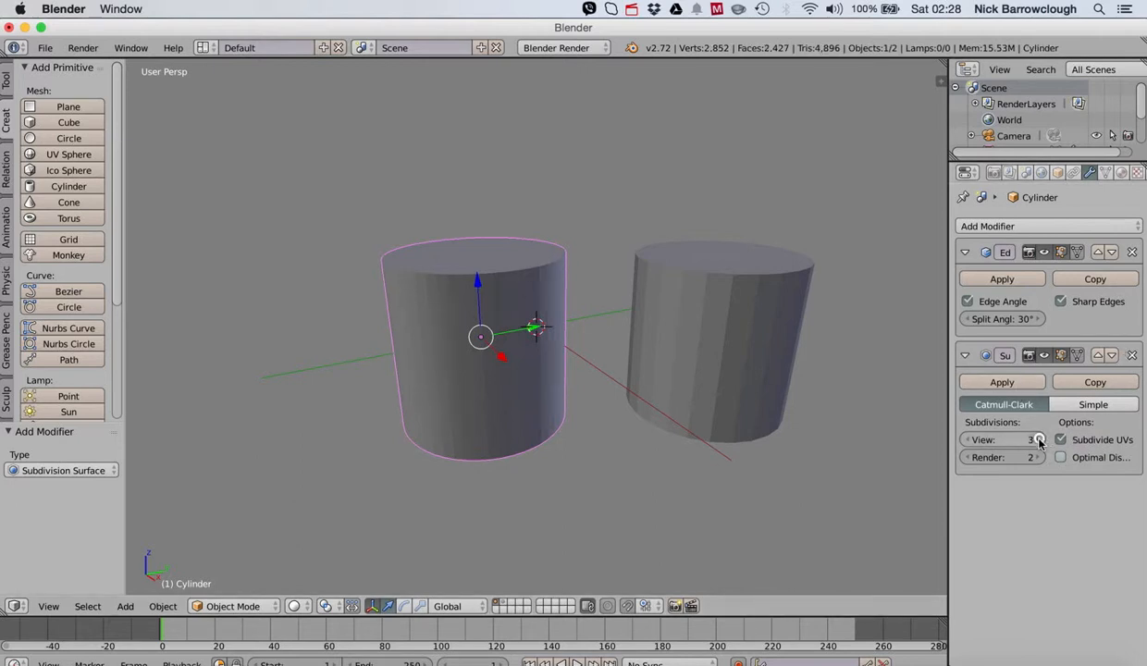
left_click(1040, 441)
left_click(1039, 440)
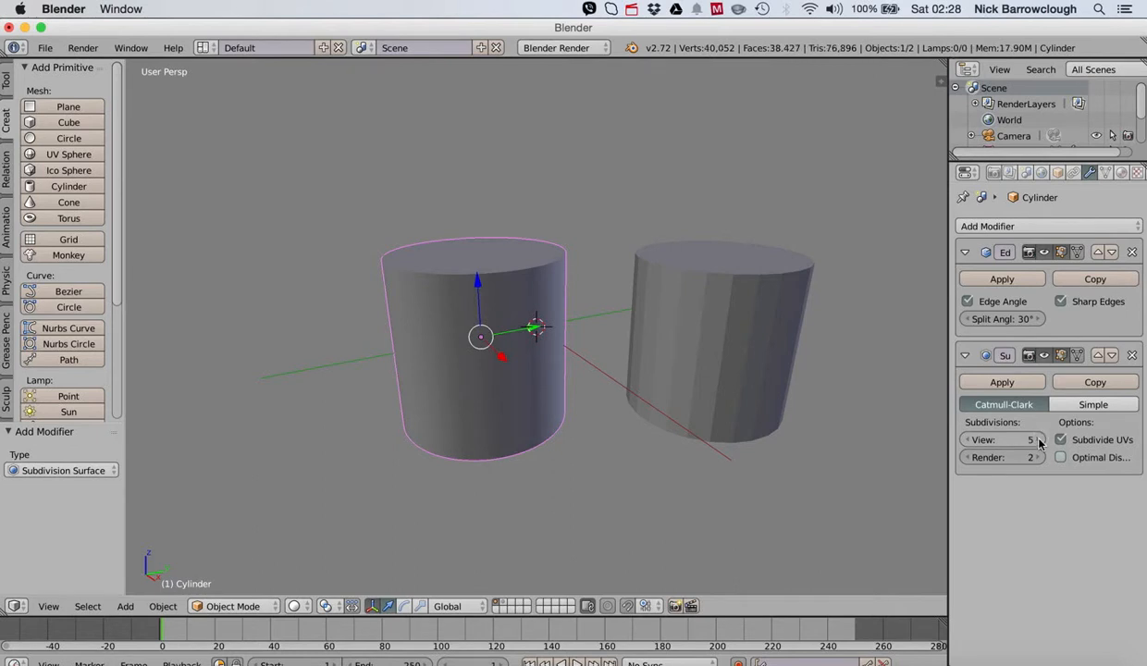
left_click(967, 442)
left_click(967, 441)
left_click(966, 441)
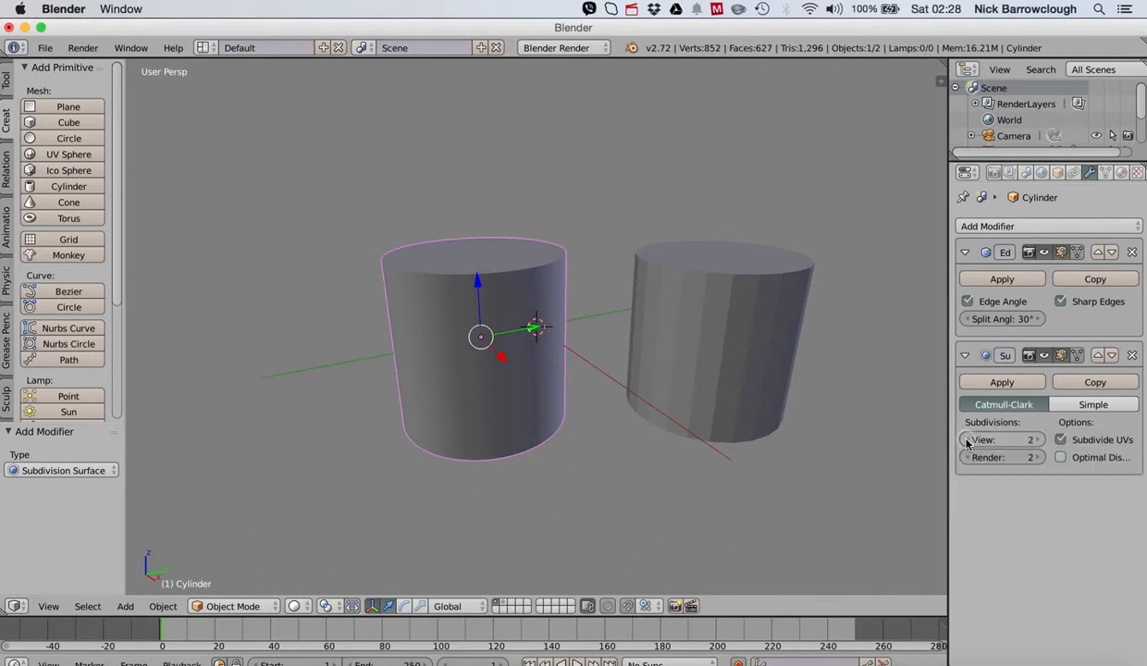
left_click(967, 442)
left_click(967, 441)
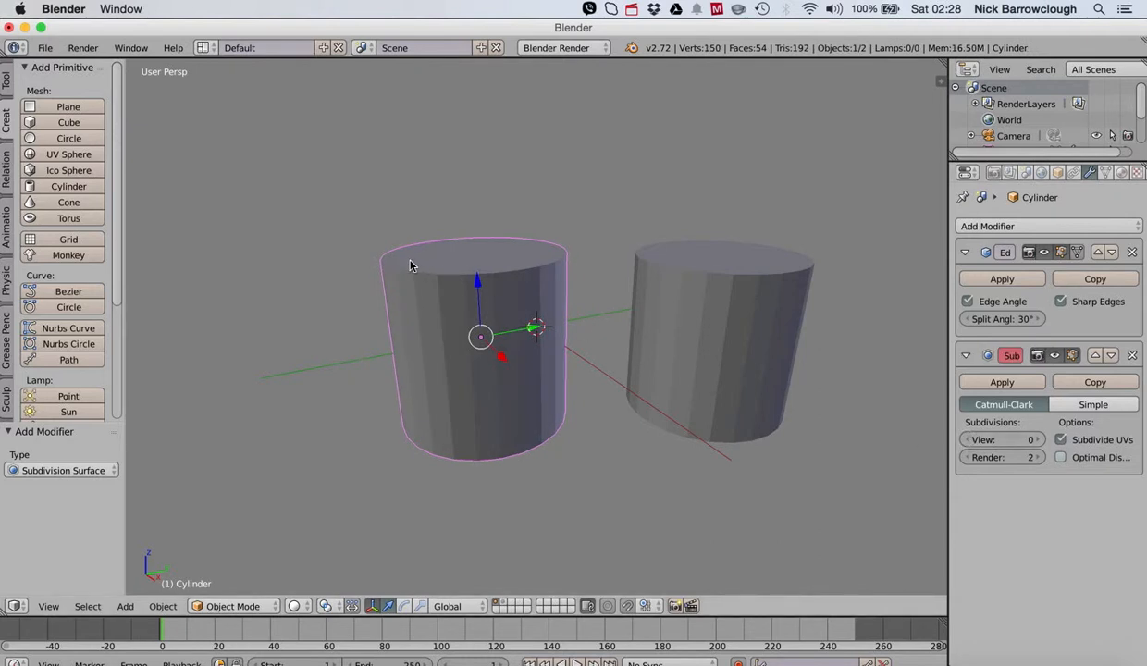
left_click(1037, 441)
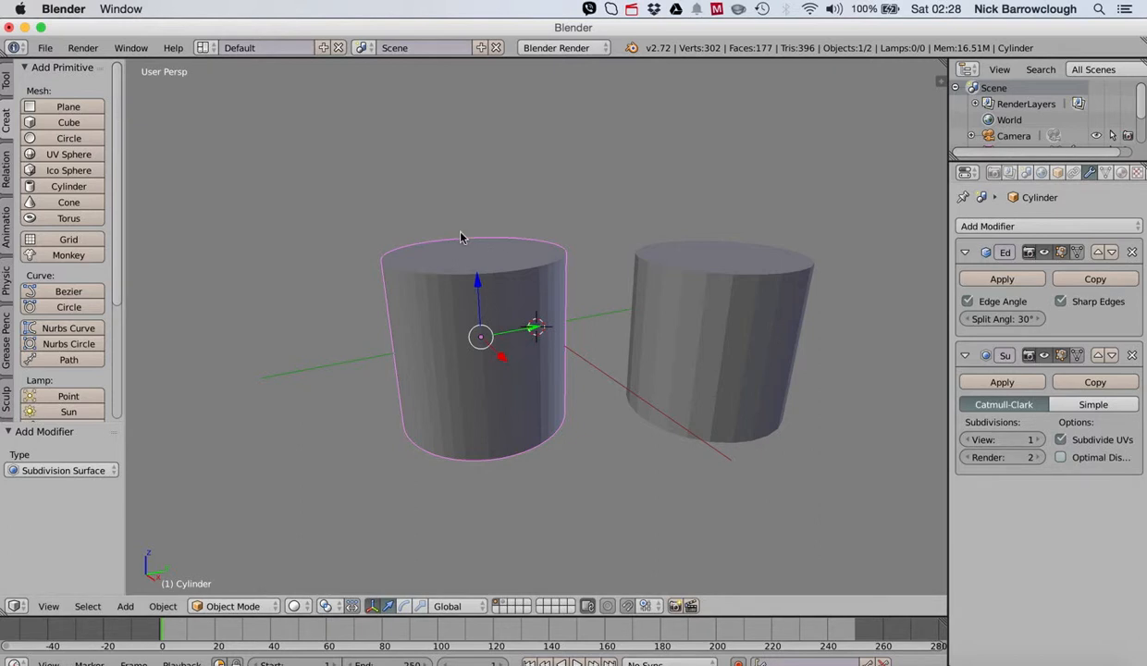
Inspect the original cylinder's smoothed sides and sharp rim beside the copy, and find Edge Split among the available modifiers
scroll(461, 232, "up", 5)
scroll(461, 230, "up", 3)
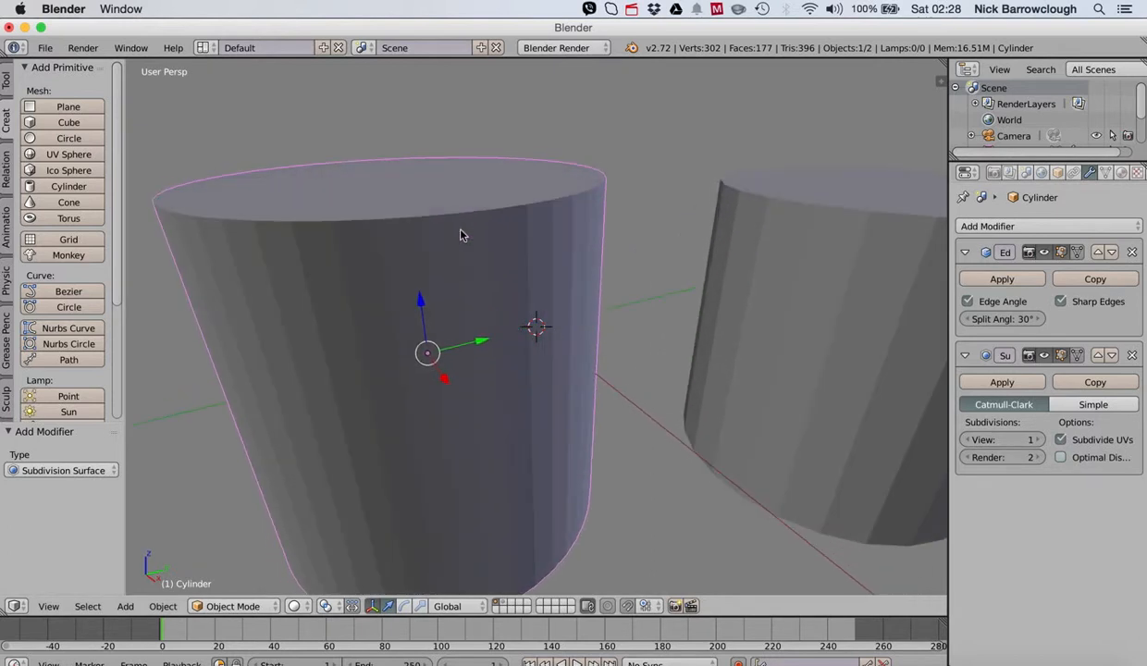
scroll(461, 235, "down", 6)
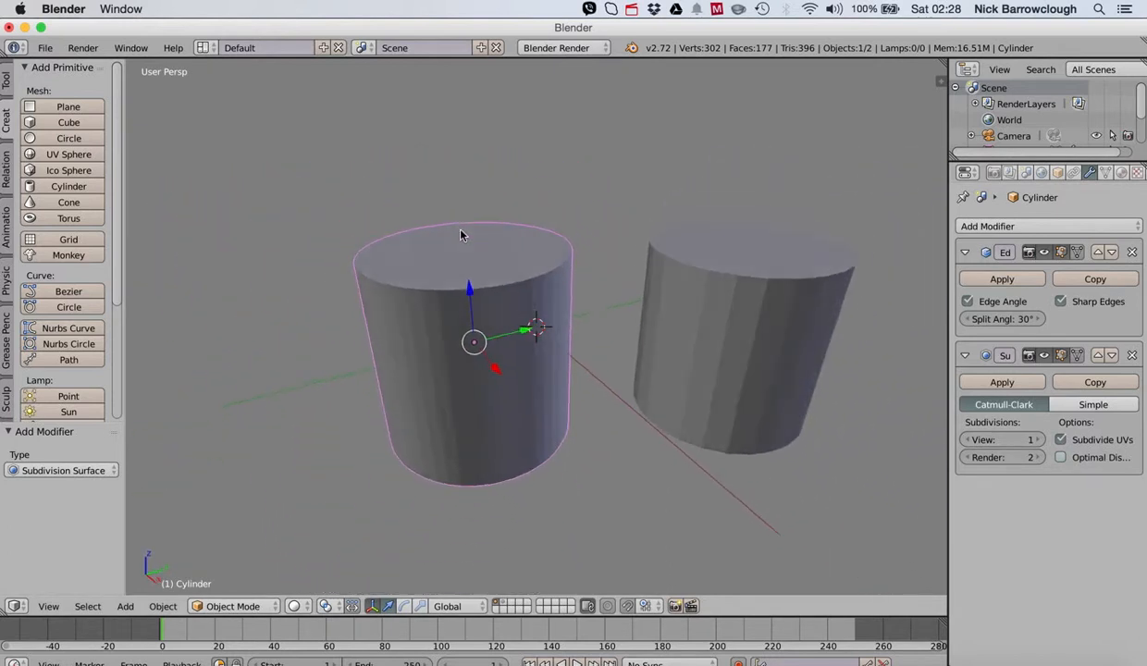
scroll(461, 235, "right", 2)
scroll(461, 235, "left", 5)
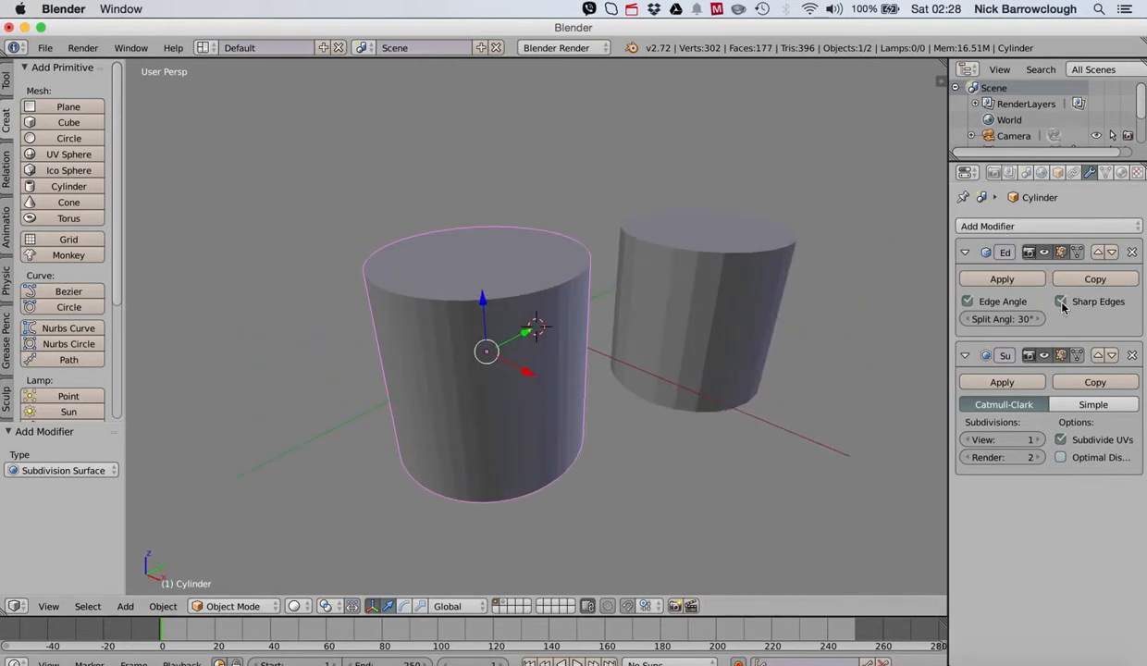
left_click(1026, 227)
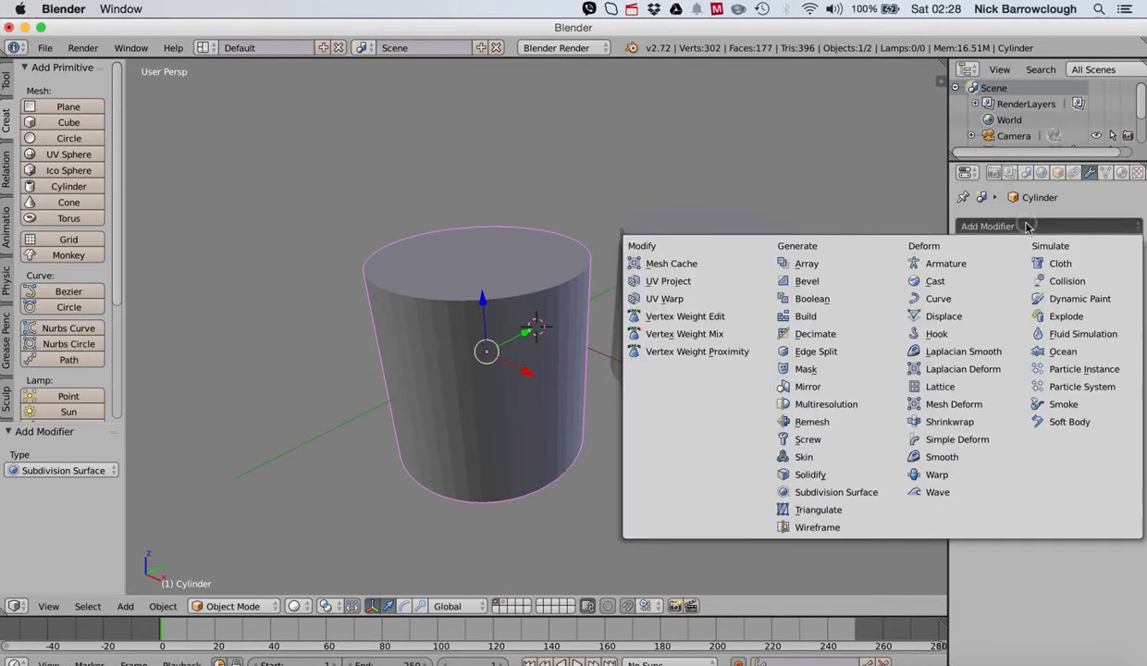
left_click(857, 352)
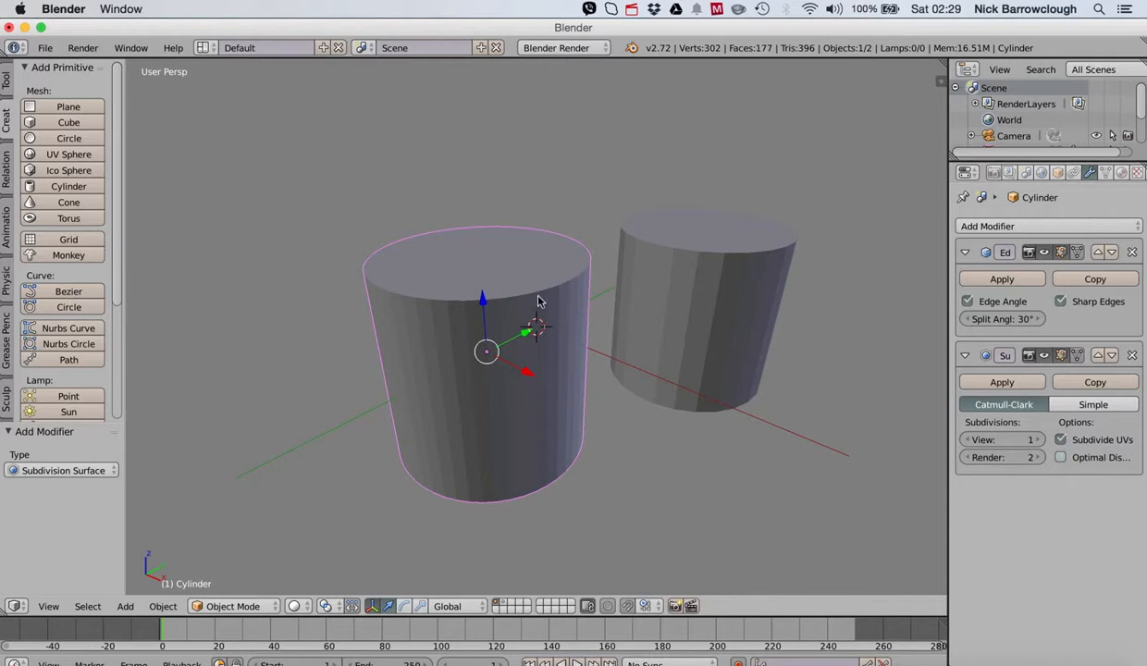
Delete the original cylinder and move the remaining copy about -4.84 along Y
key("x")
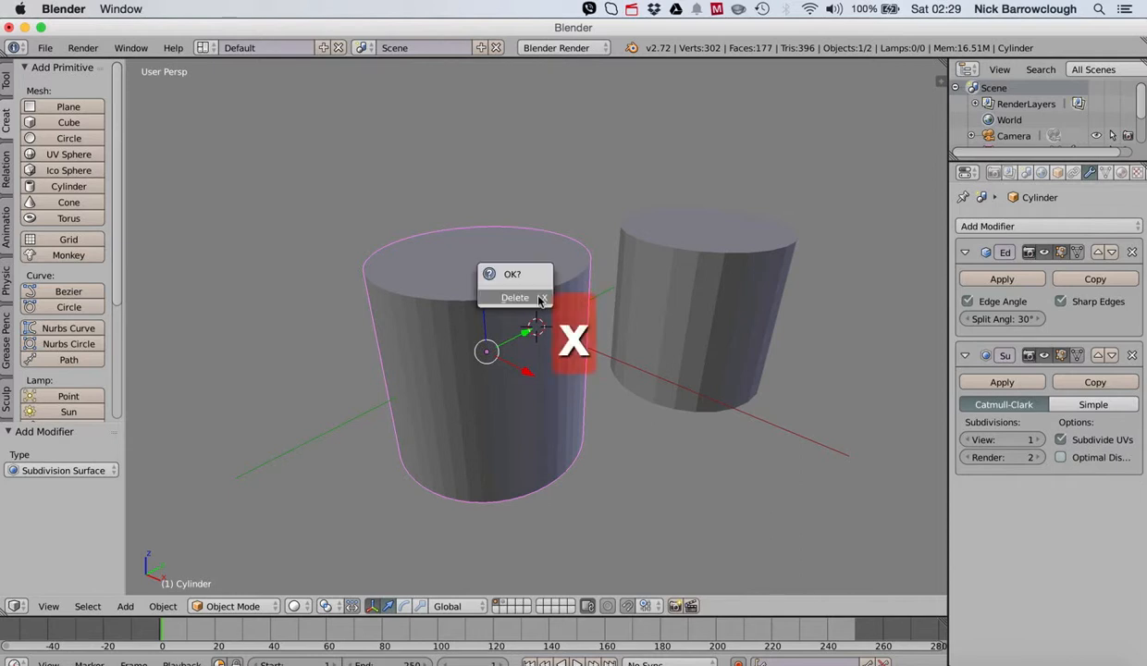
left_click(537, 300)
right_click(656, 261)
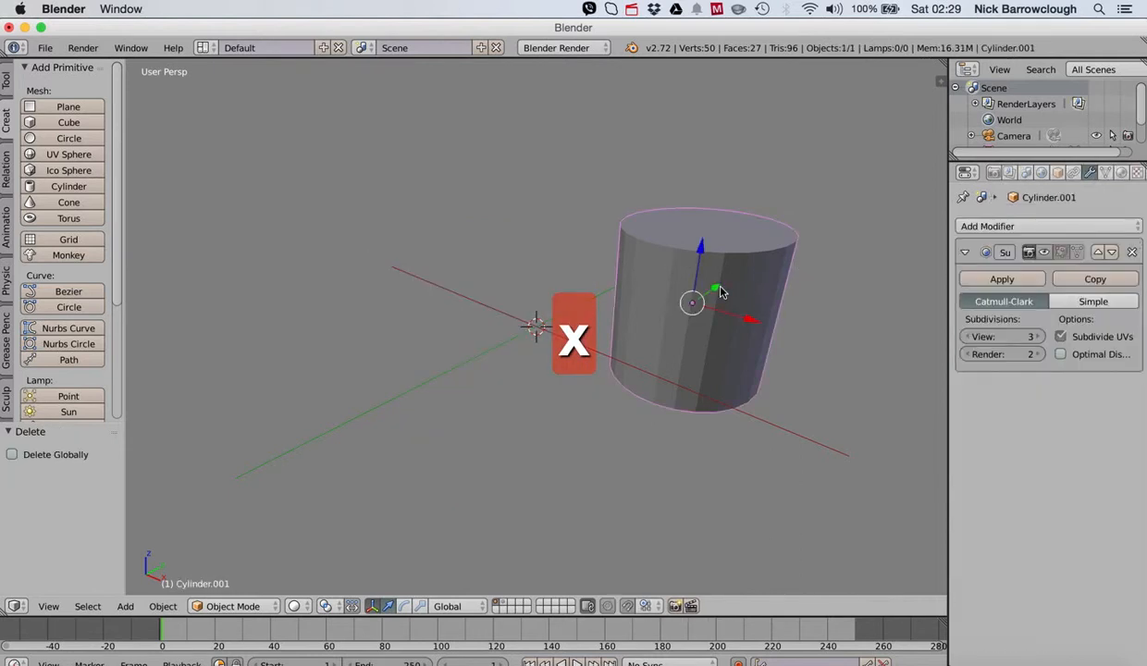
key("g")
key("x")
key("y")
left_click(626, 325)
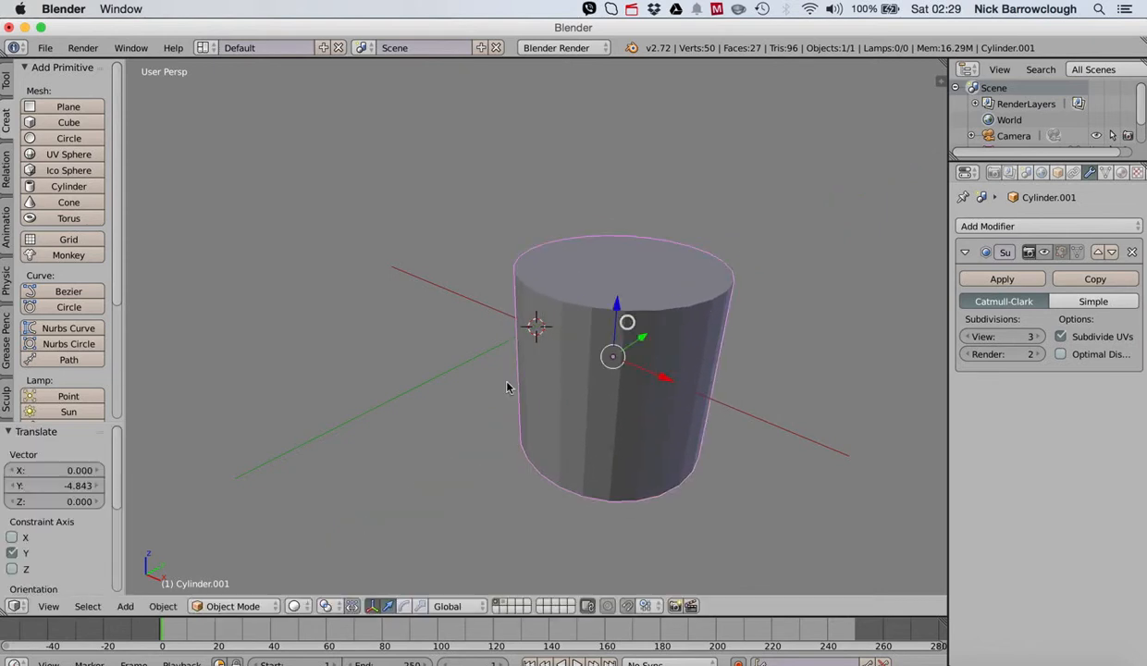
Enter Edit Mode on the remaining cylinder and select the edge loop around its top face
left_click(227, 606)
left_click(231, 570)
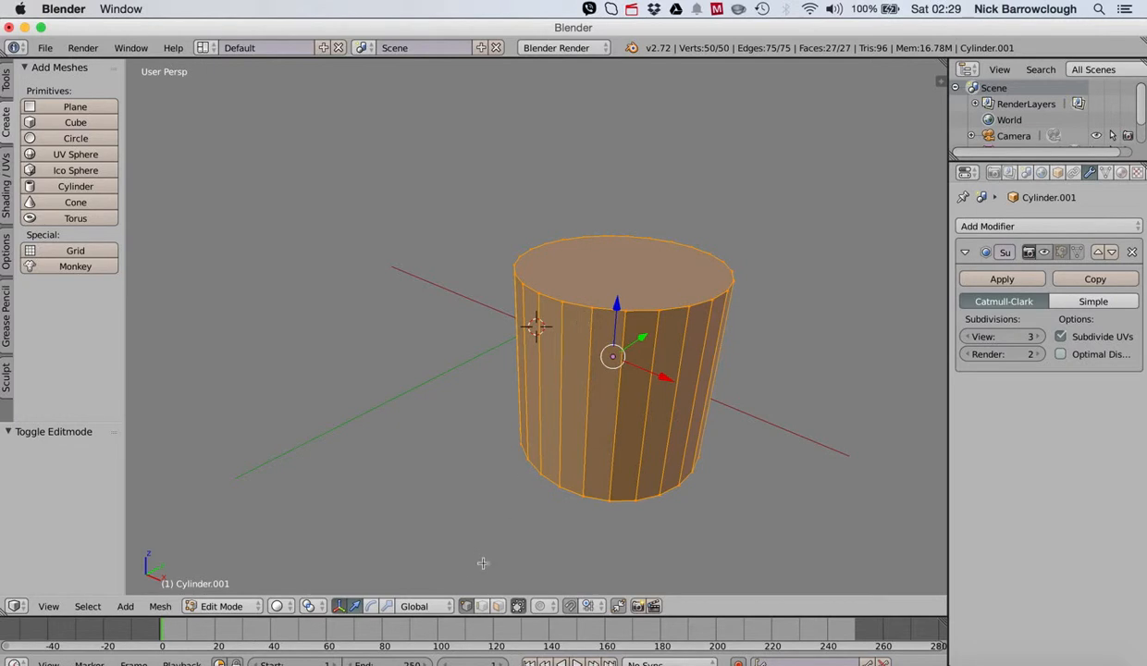
right_click(560, 299)
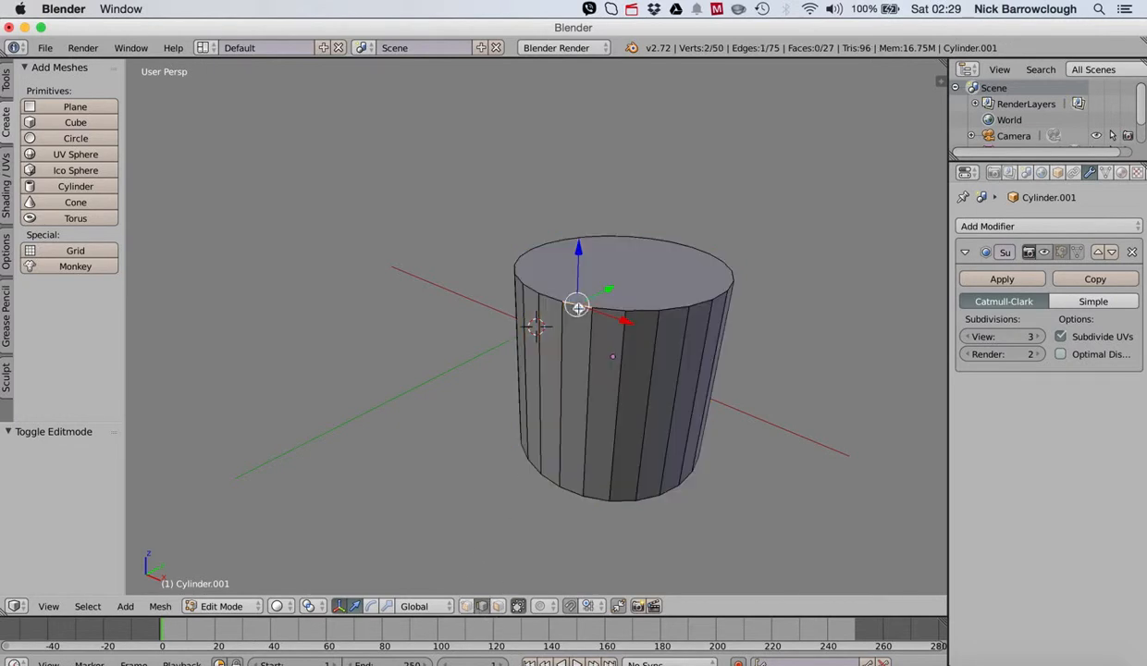
key("ctrl+e")
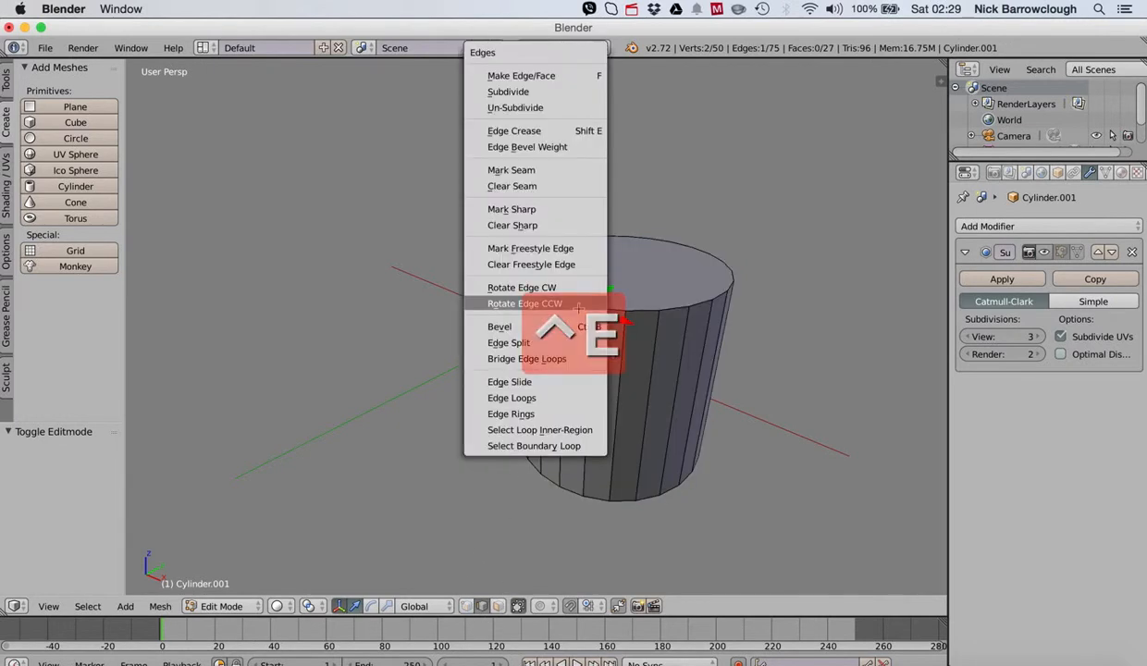
left_click(527, 397)
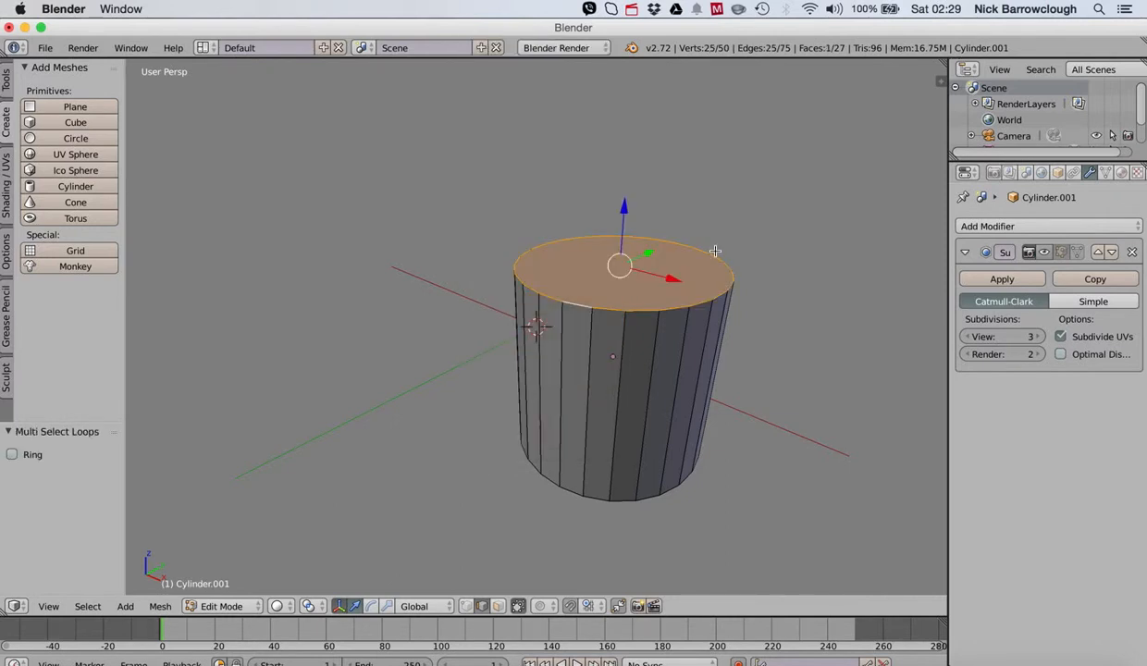
Extrude the top face in place and scale the new face to about 0.969, forming a narrow inner border
key("e")
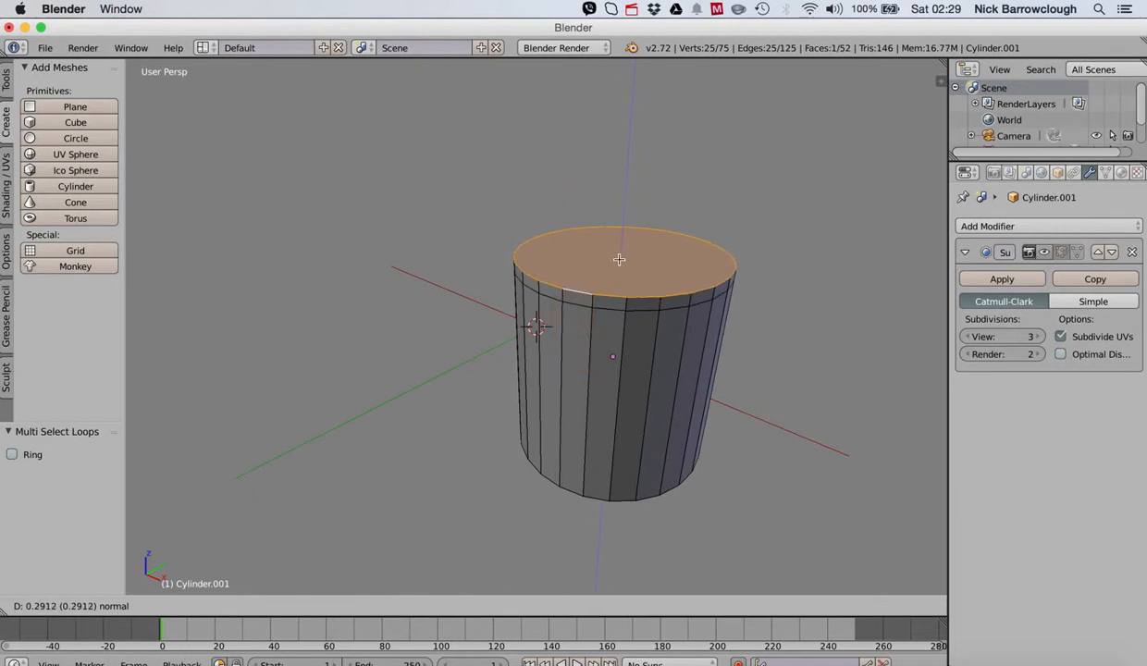
right_click(619, 262)
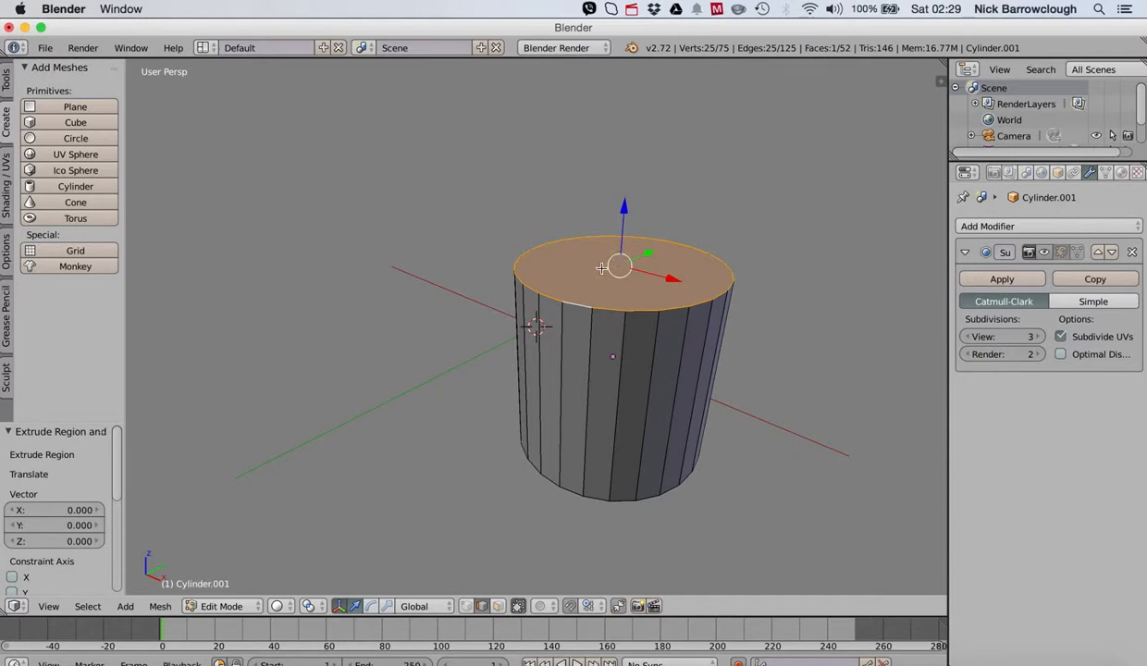
left_click_drag(622, 209, 622, 195)
key("super+z")
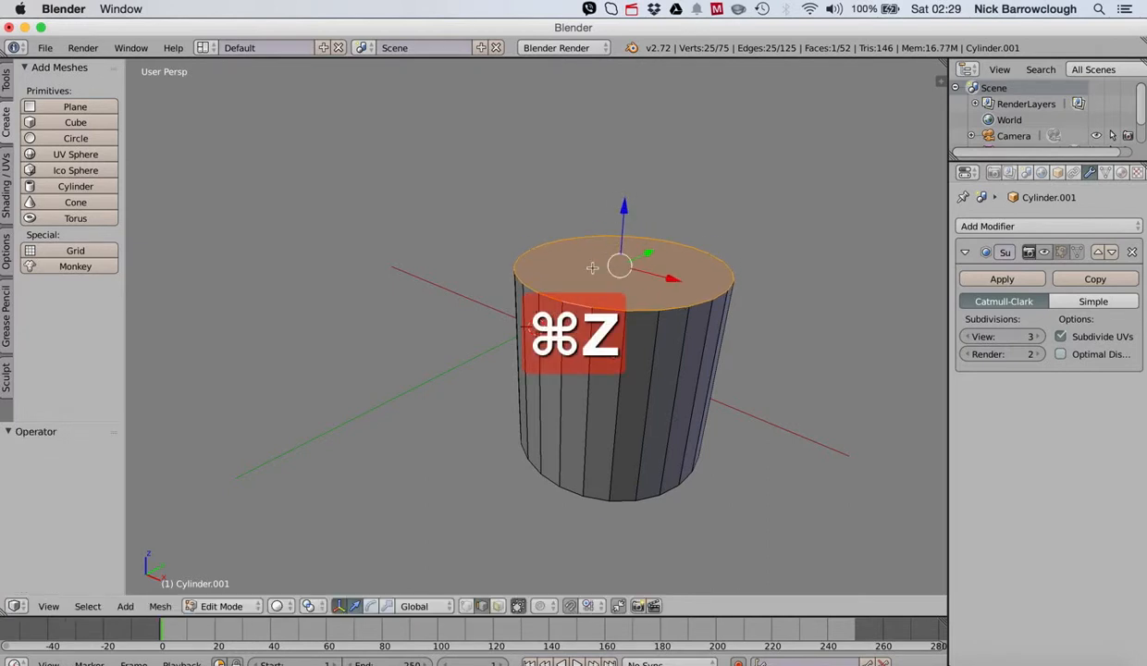
key("s")
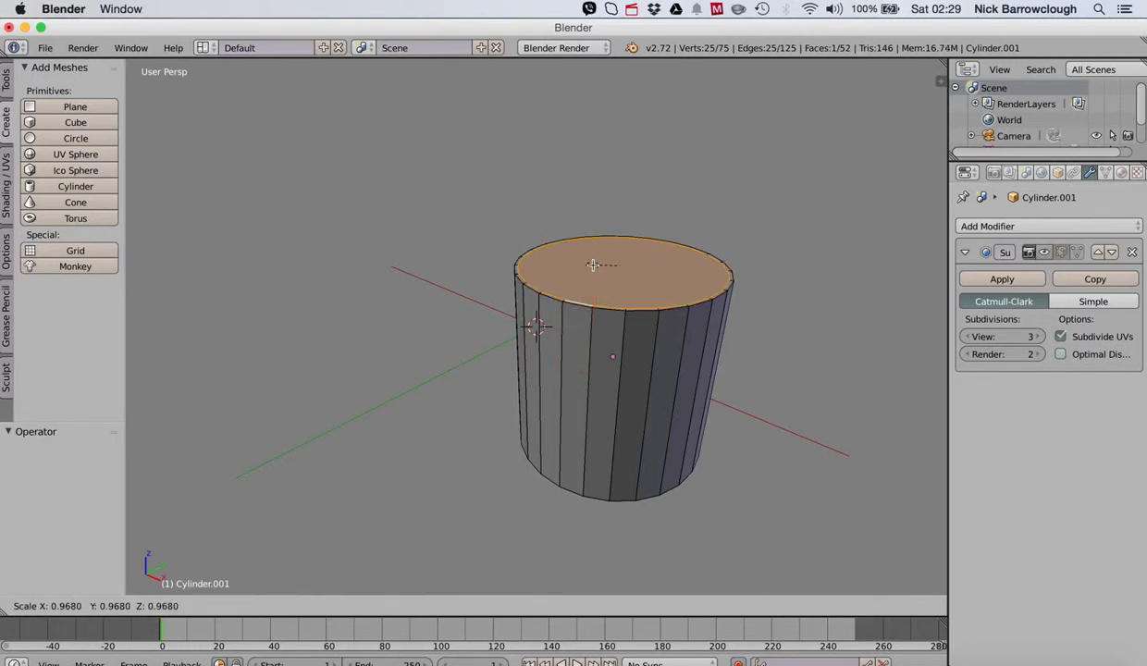
left_click(592, 264)
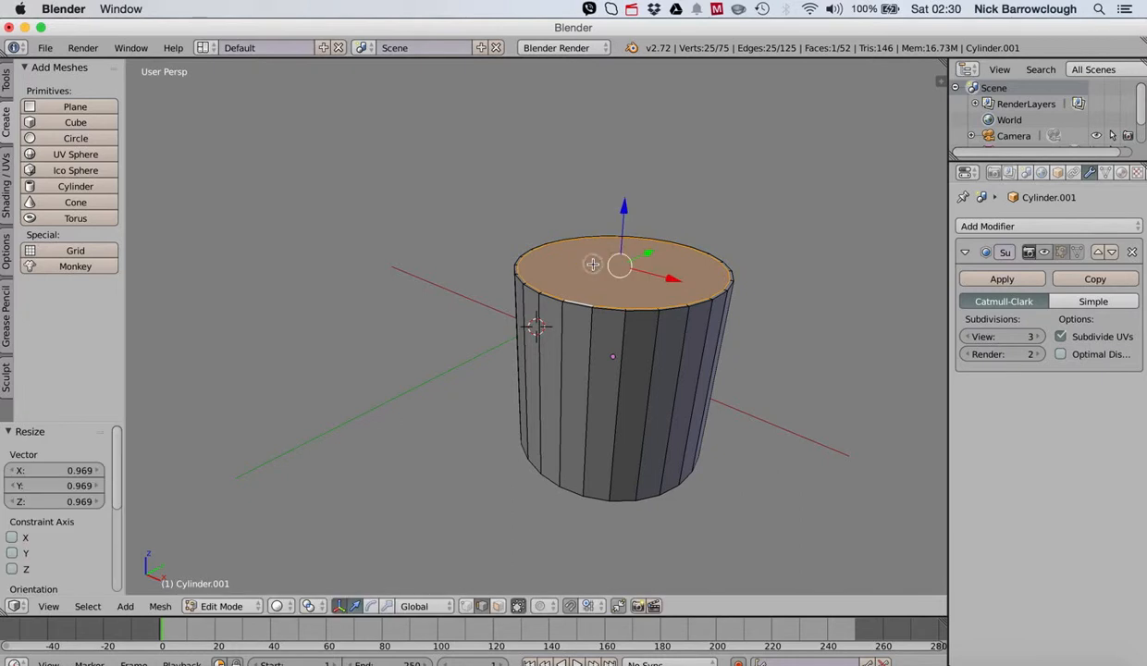
Select the full outer edge loop around the cylinder's top rim
scroll(595, 259, "up", 5)
scroll(595, 257, "up", 3)
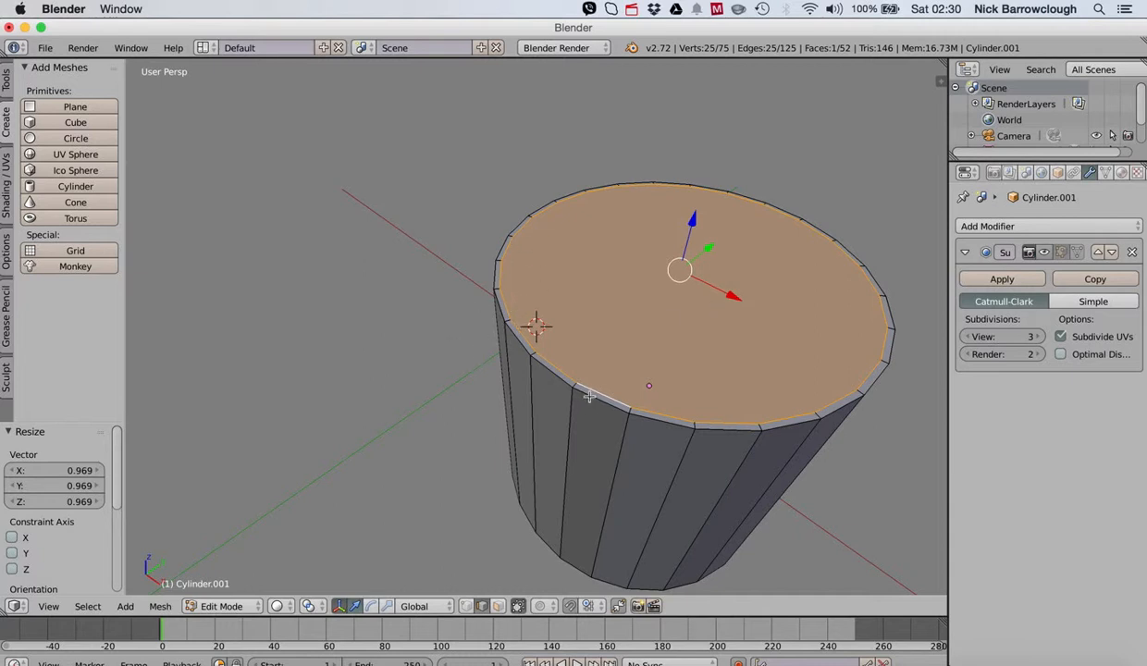
scroll(660, 288, "down", 3)
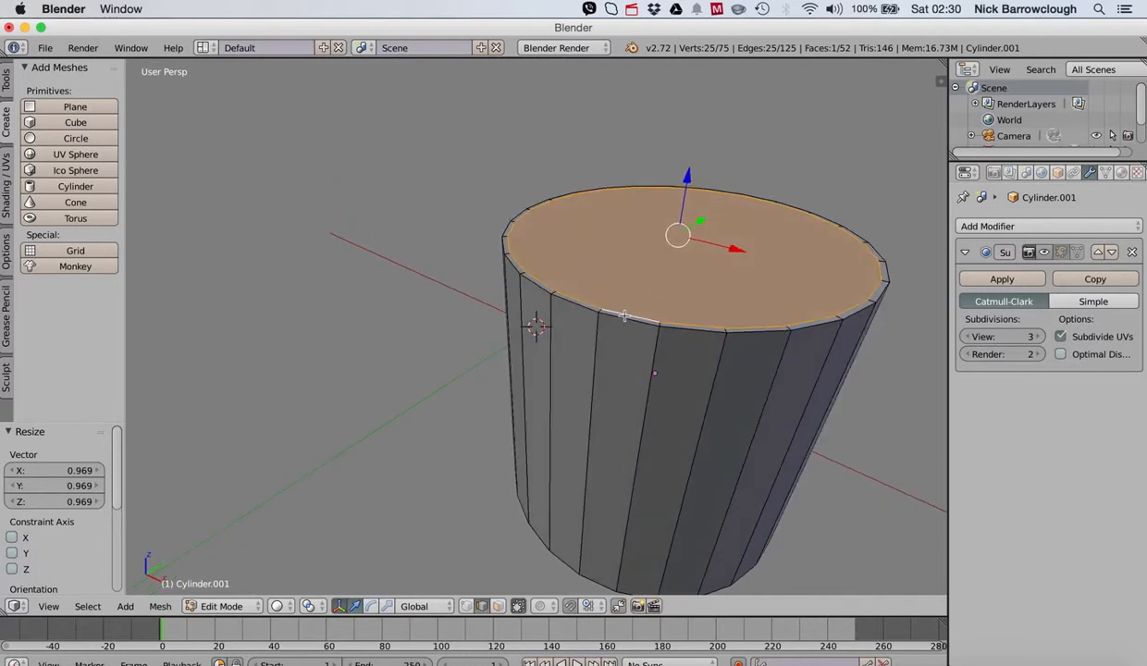
right_click(618, 320)
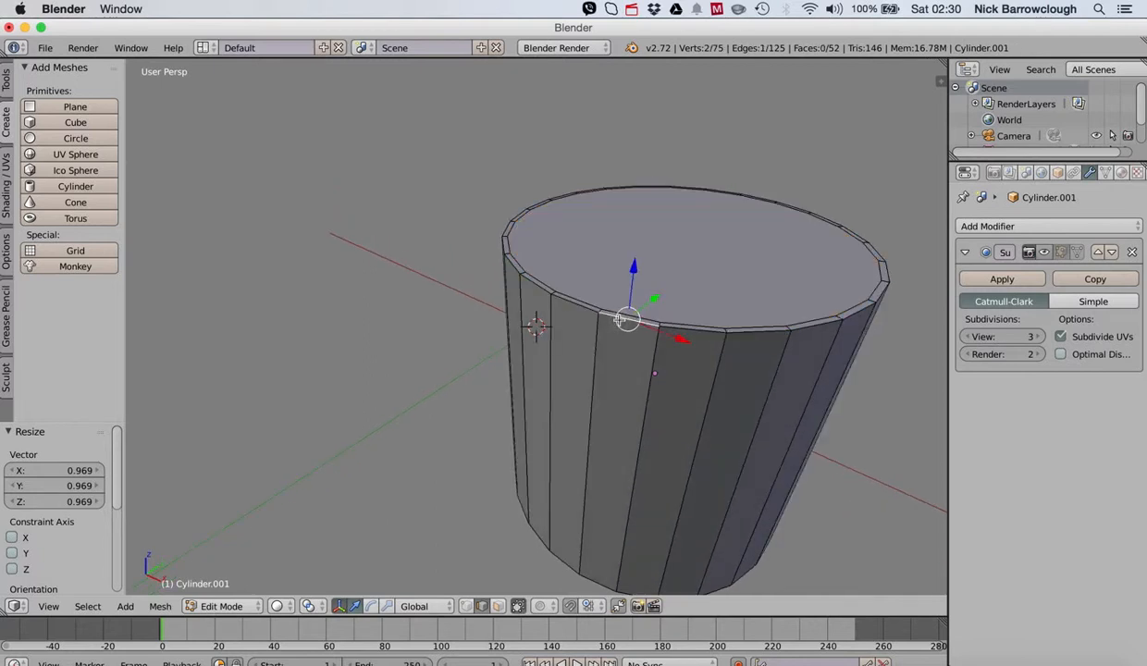
key("ctrl+e")
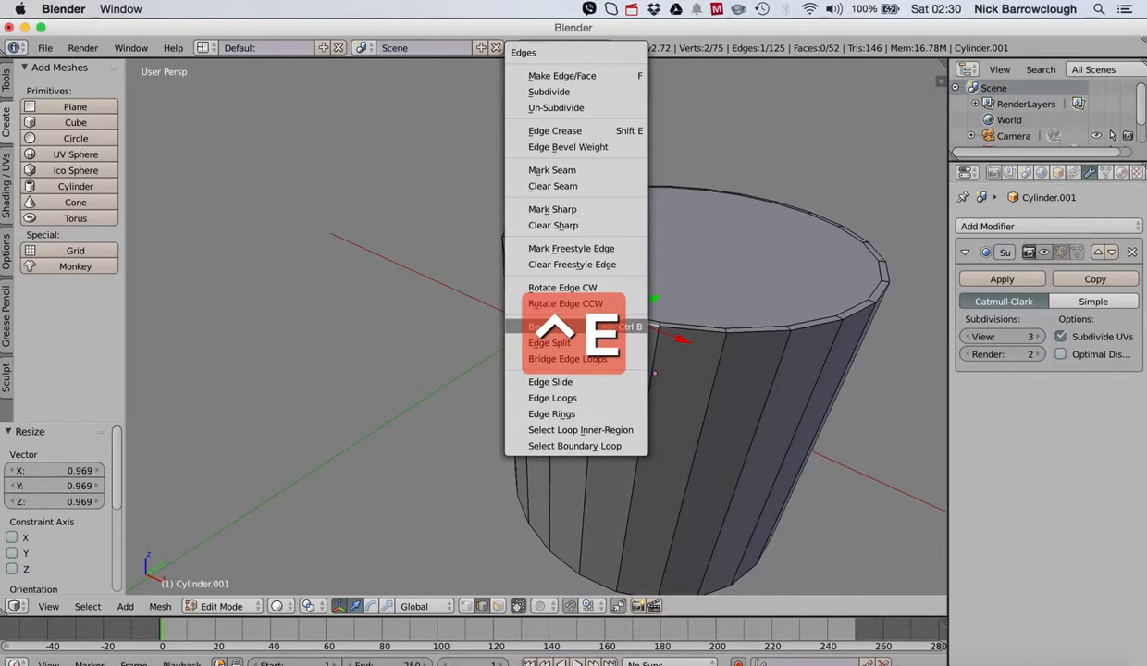
left_click(552, 398)
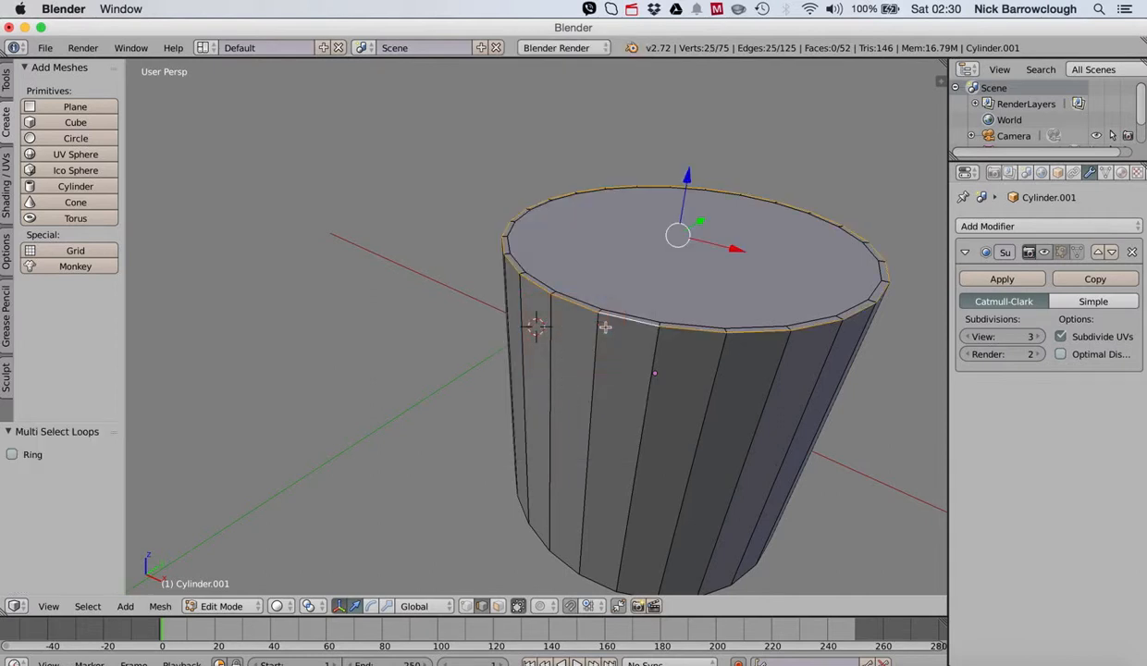
Extrude the outer rim loop about -0.05 along Z and turn on the Subdivision Surface modifier's viewport display
key("e")
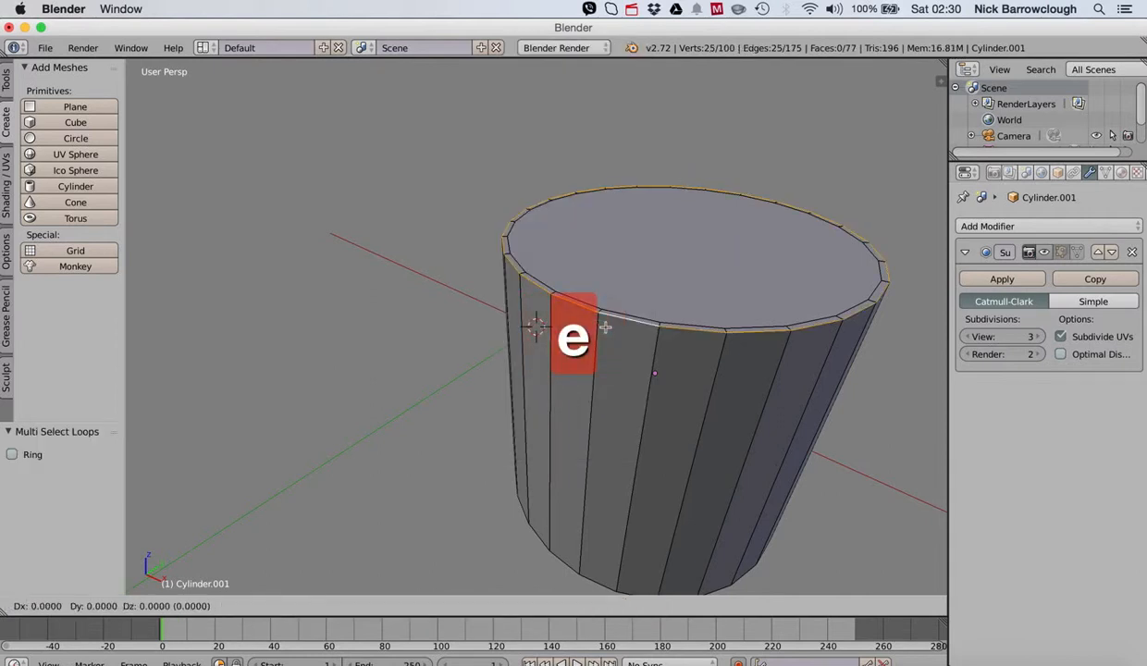
key("z")
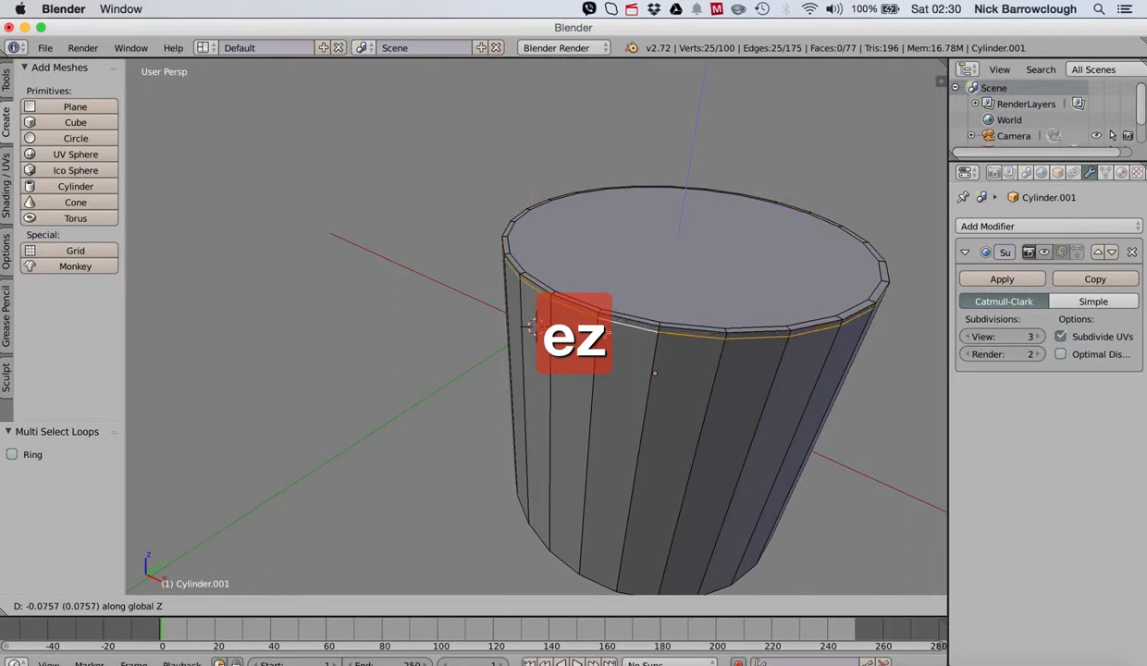
left_click(604, 330)
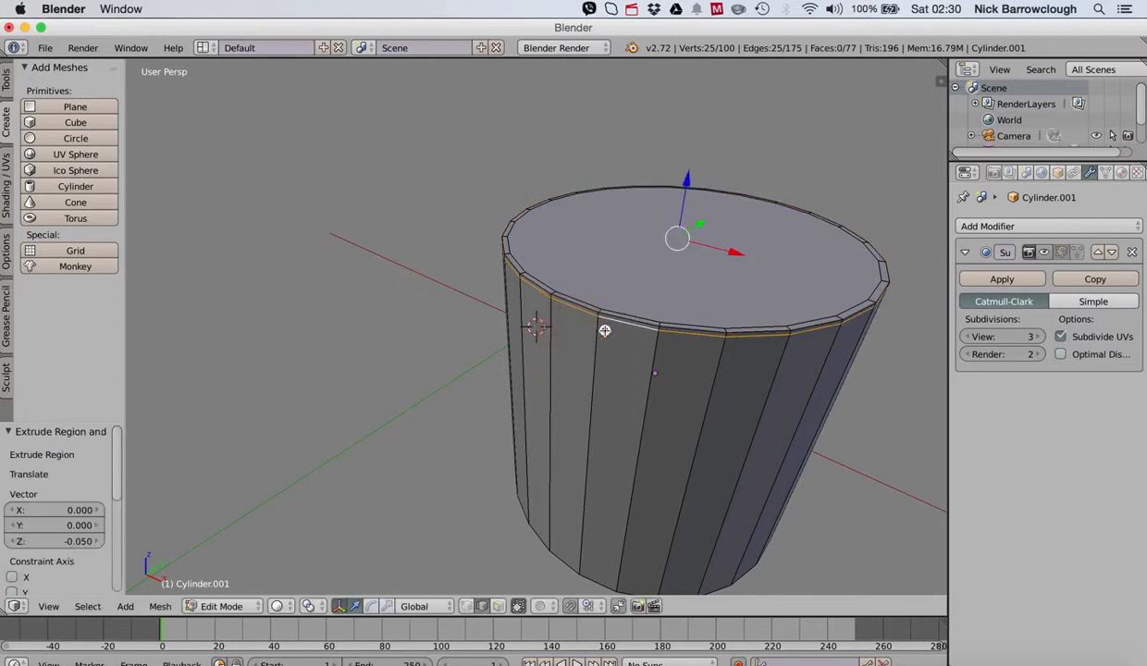
scroll(574, 223, "down", 2)
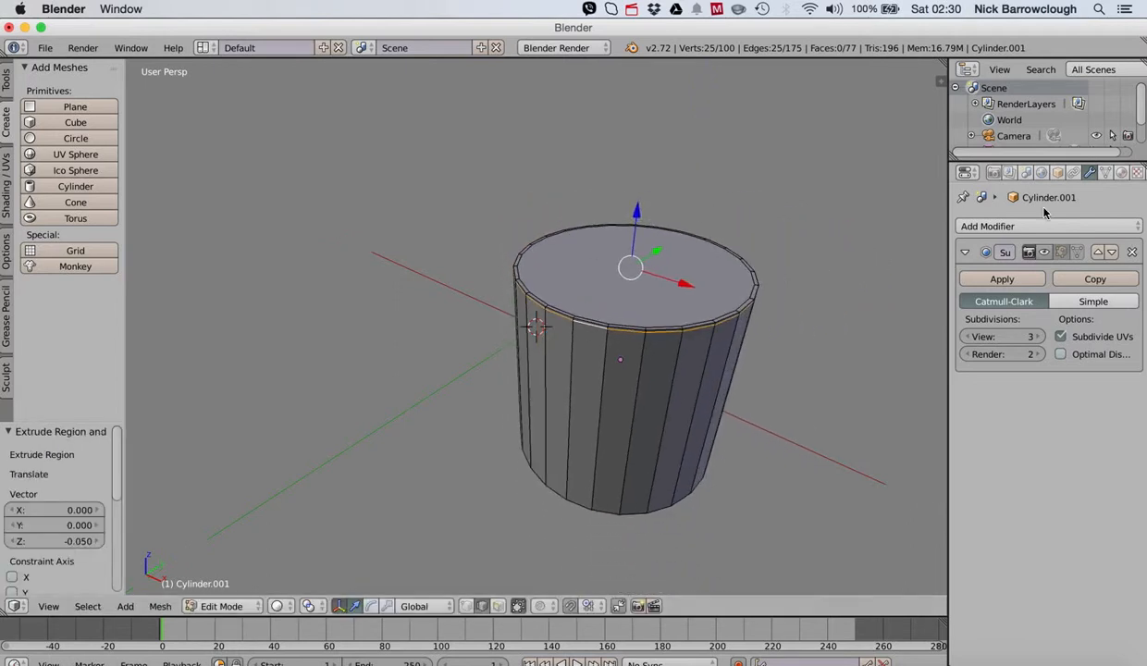
left_click(1061, 252)
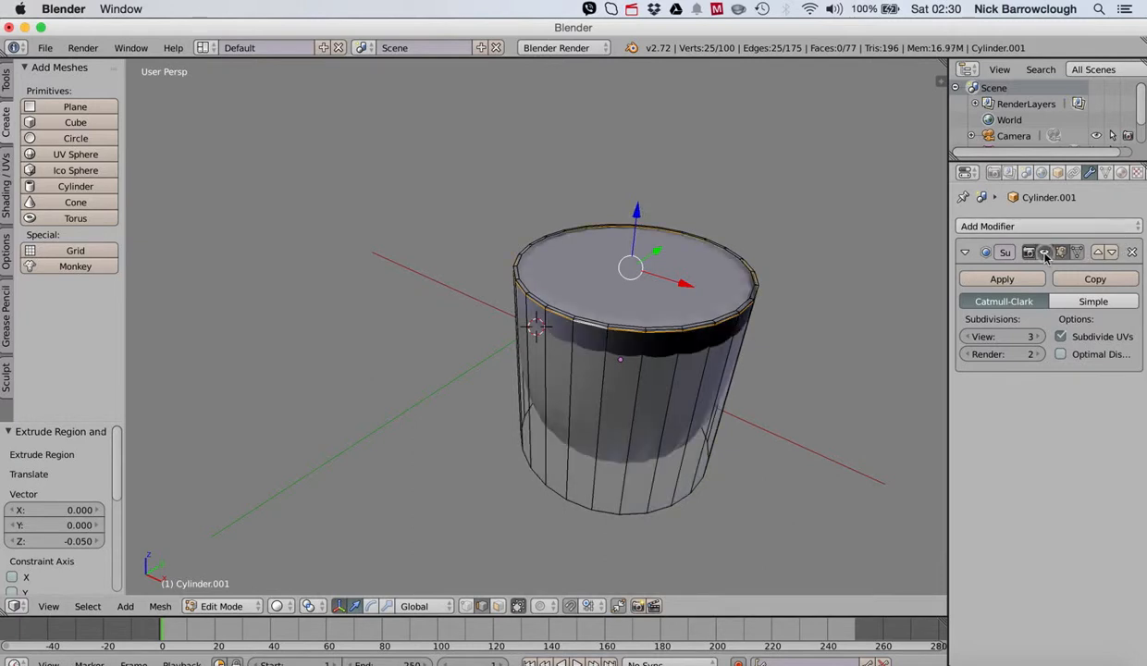
Inspect the smoothed cylinder with its sharpened top rim in Object Mode and return to Edit Mode
middle_click_drag(676, 267, 659, 281)
left_click(227, 605)
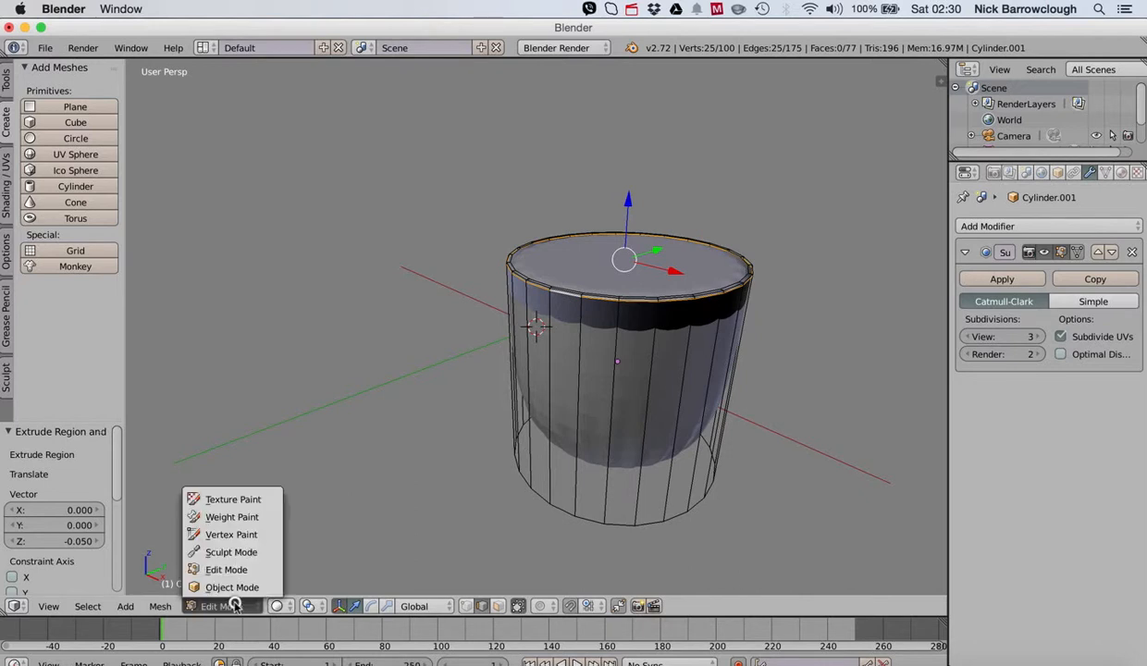
left_click(233, 589)
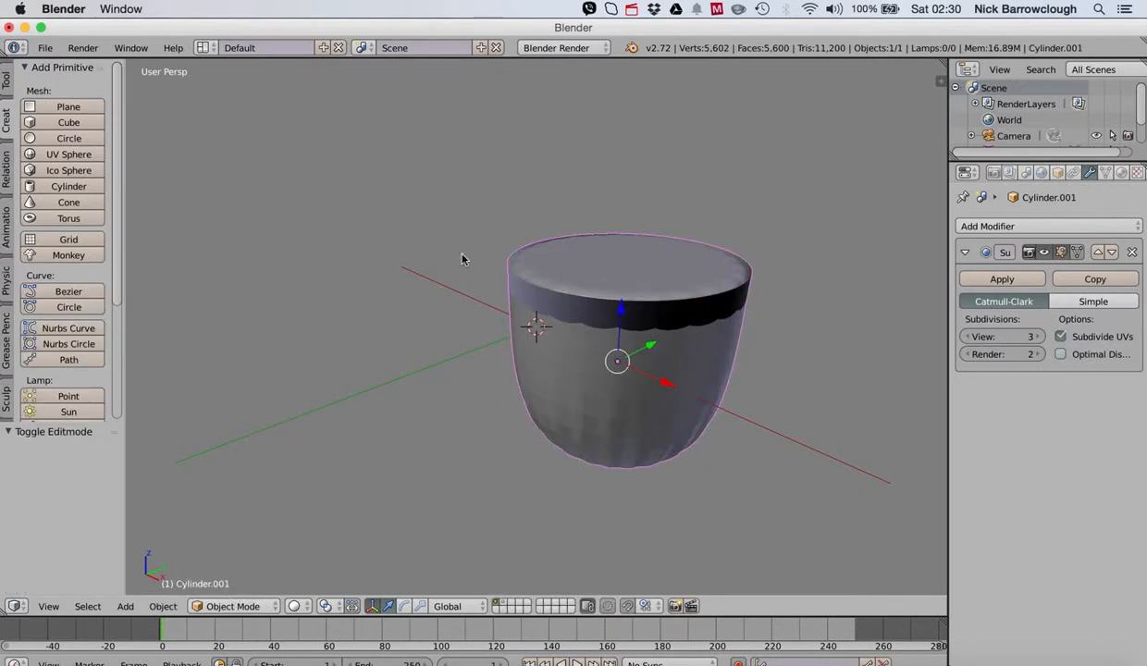
left_click(229, 606)
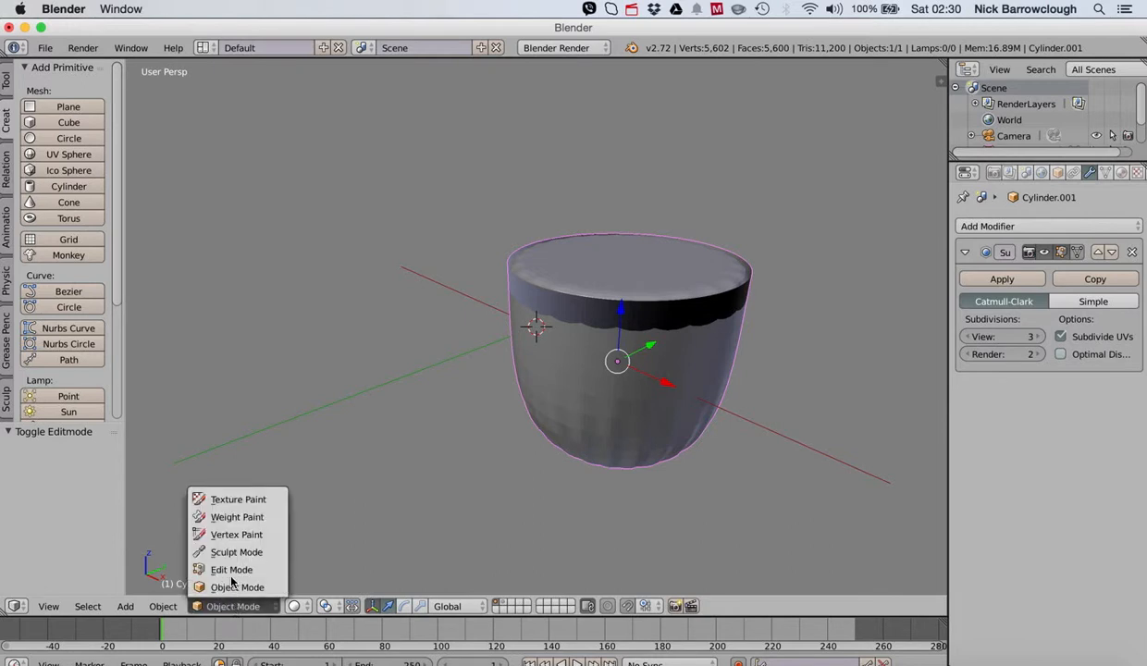
left_click(231, 570)
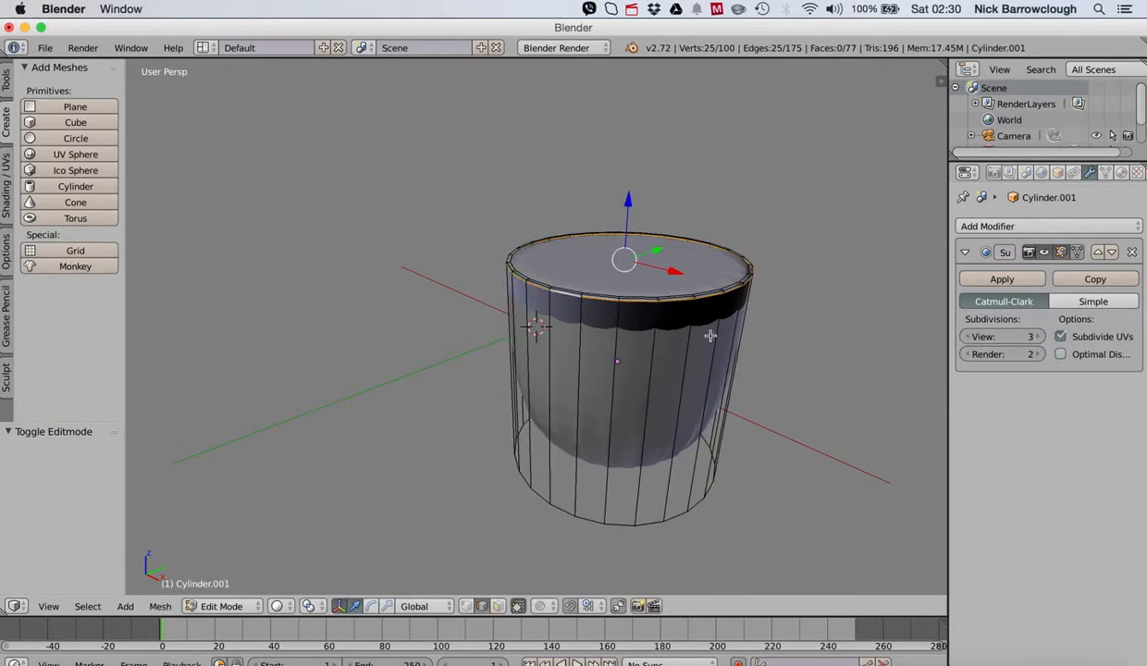
Turn off the Subdivision Surface modifier's viewport display and select the edge loop around the cylinder's bottom rim
left_click(1045, 253)
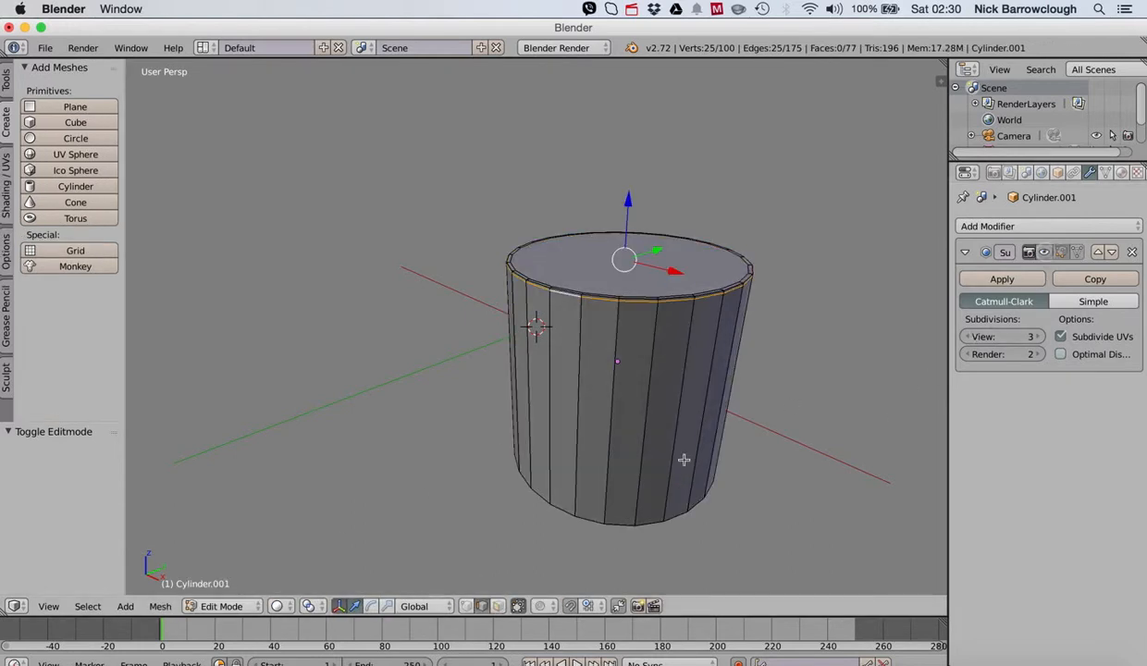
mouse_move(608, 571)
middle_mouse_down()
mouse_move(629, 588)
mouse_move(609, 571)
middle_mouse_up()
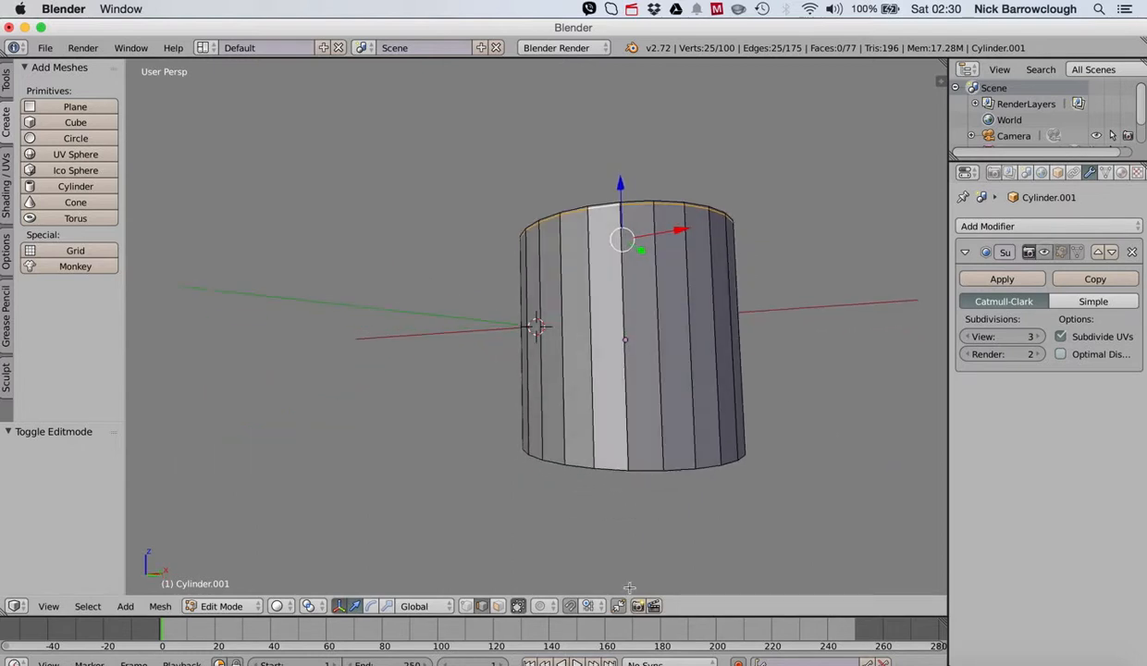
right_click(641, 469)
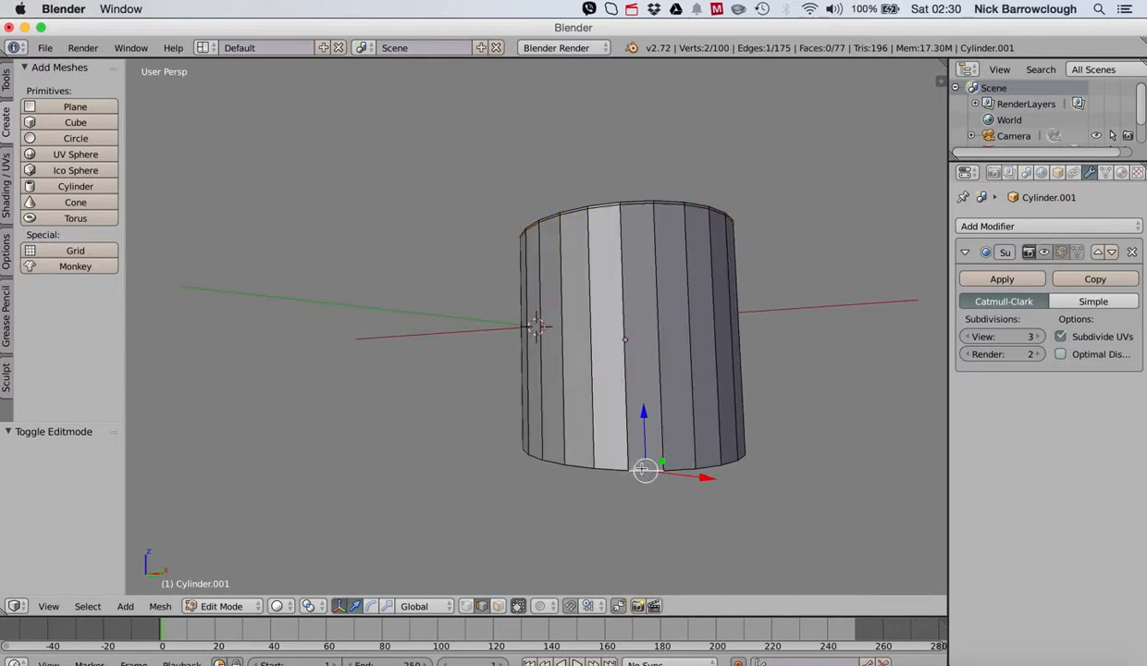
key("ctrl+e")
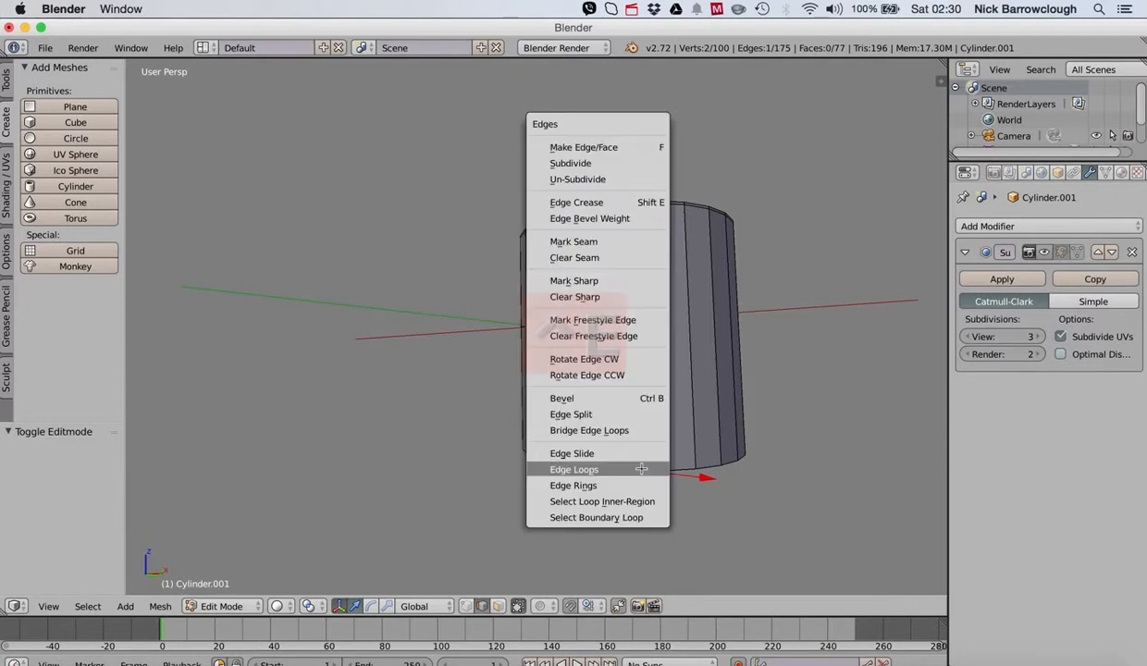
left_click(643, 469)
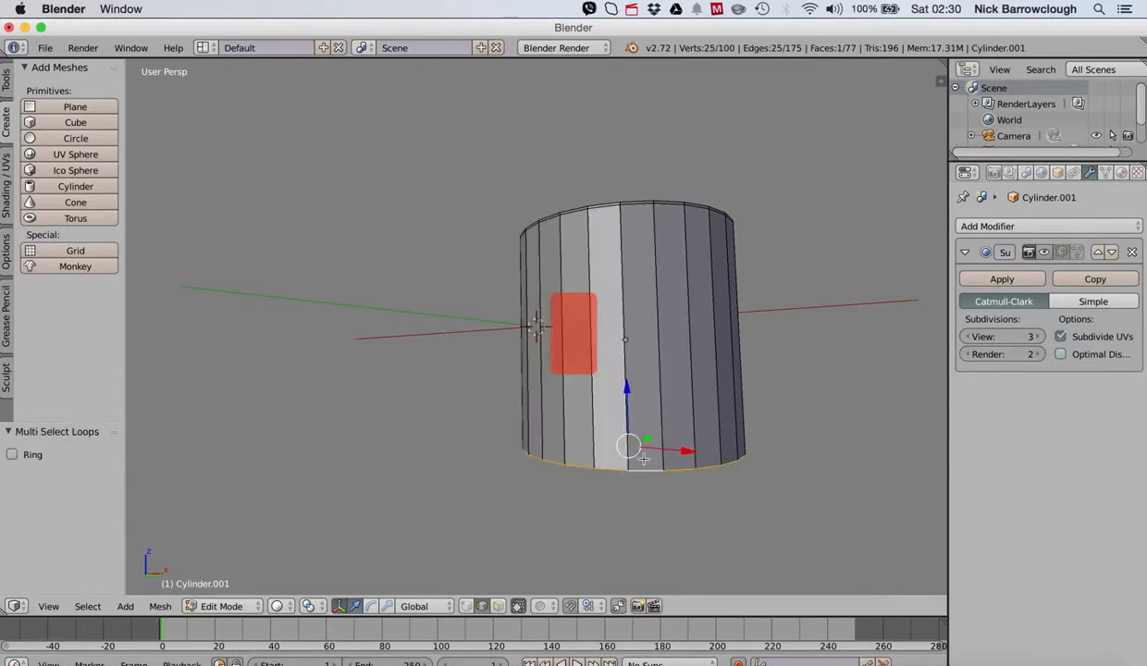
Extrude the cylinder's bottom face about 0.060 along Z
key("e")
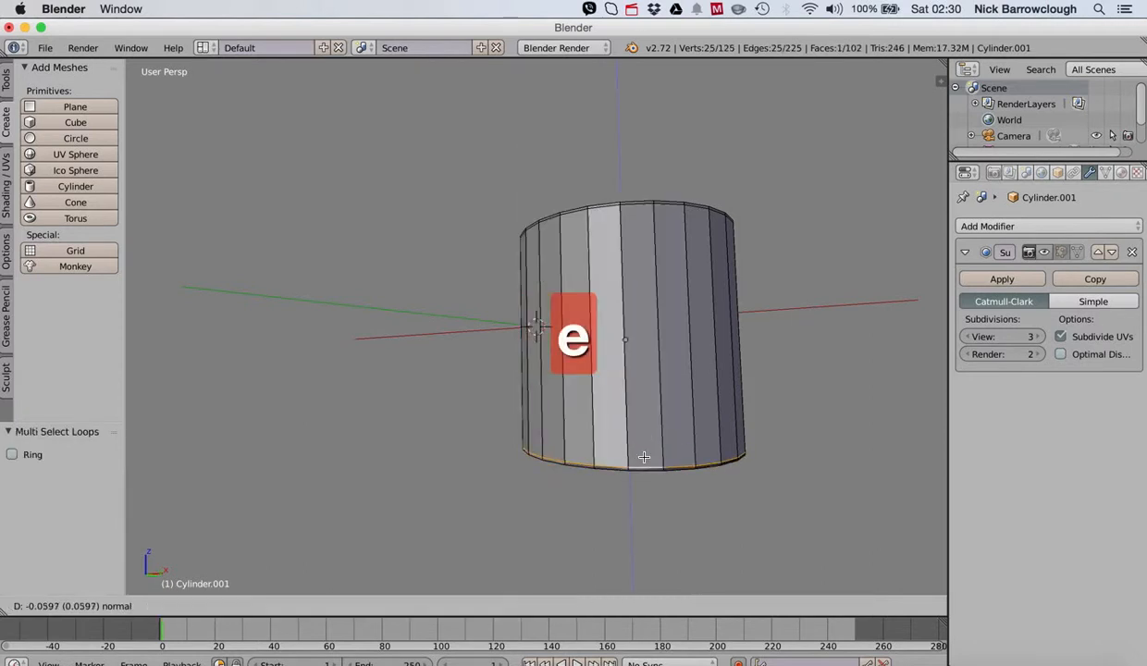
left_click(644, 456)
scroll(644, 457, "down", 5)
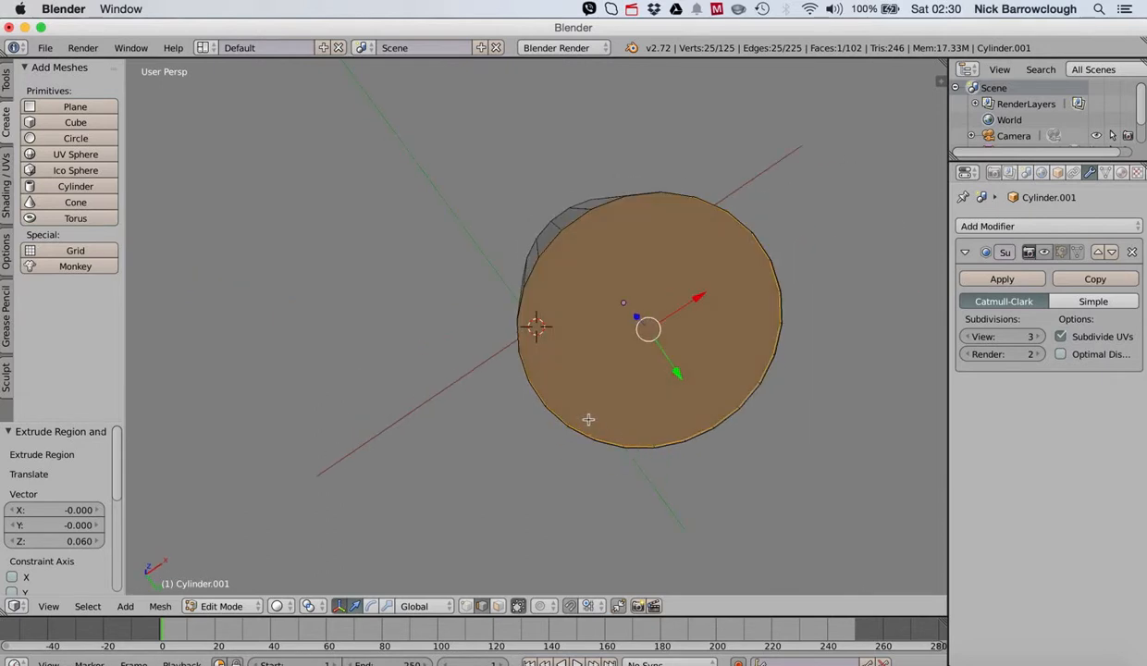
scroll(571, 407, "up", 8)
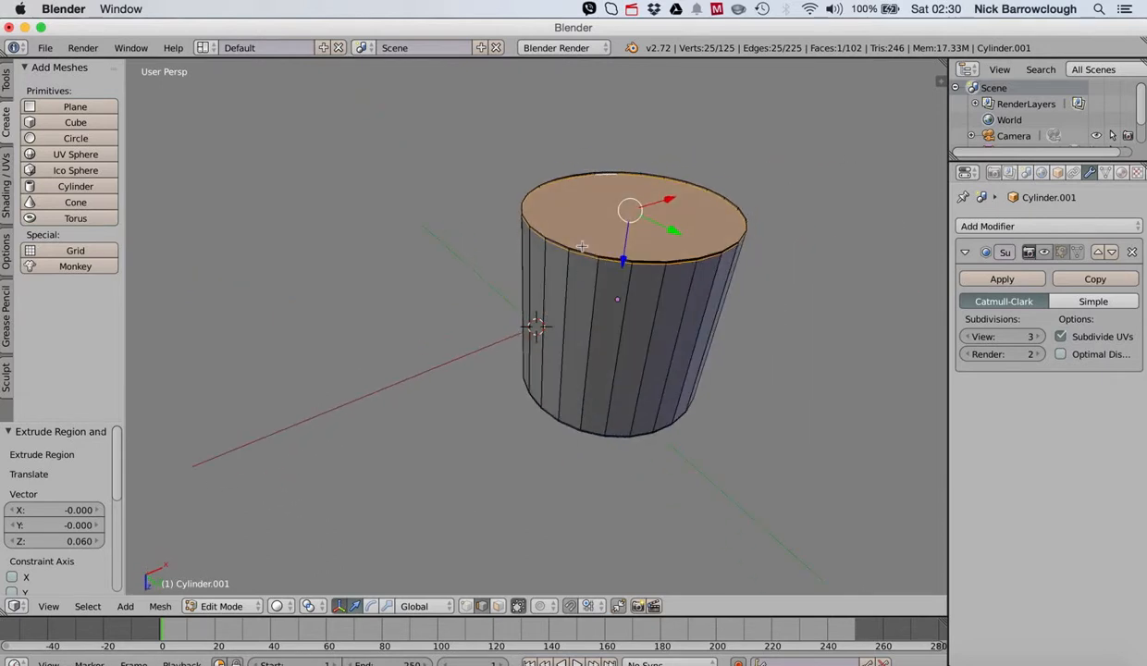
Select the outer edge loop around the extruded base and inspect the rim up close
right_click(580, 250)
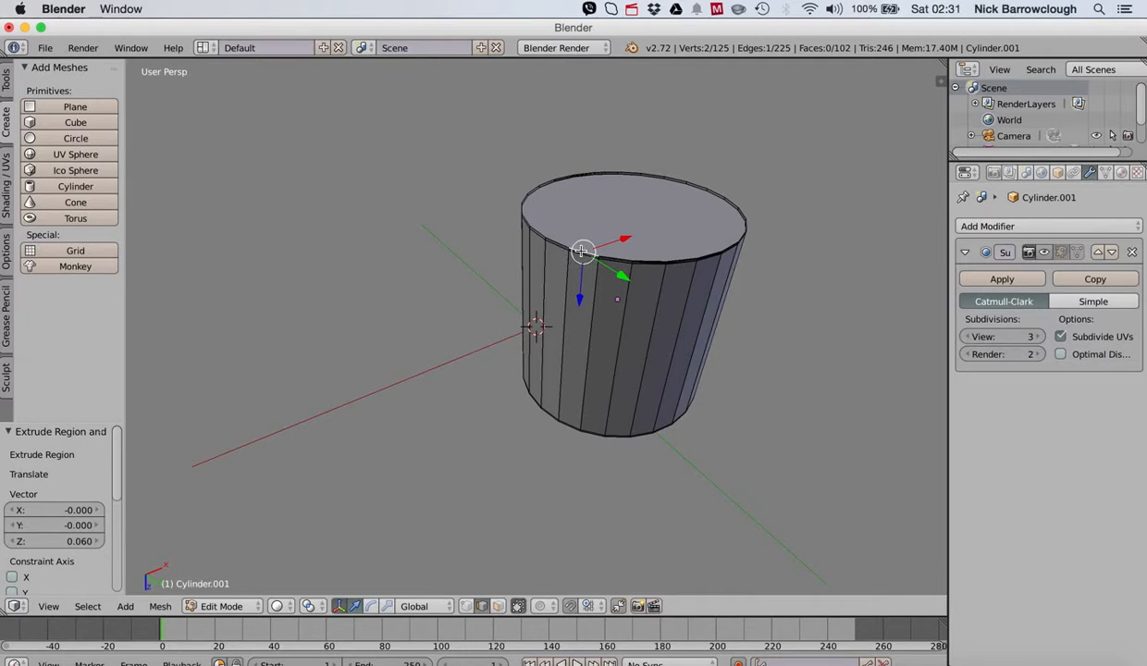
key("ctrl+e")
left_click(516, 398)
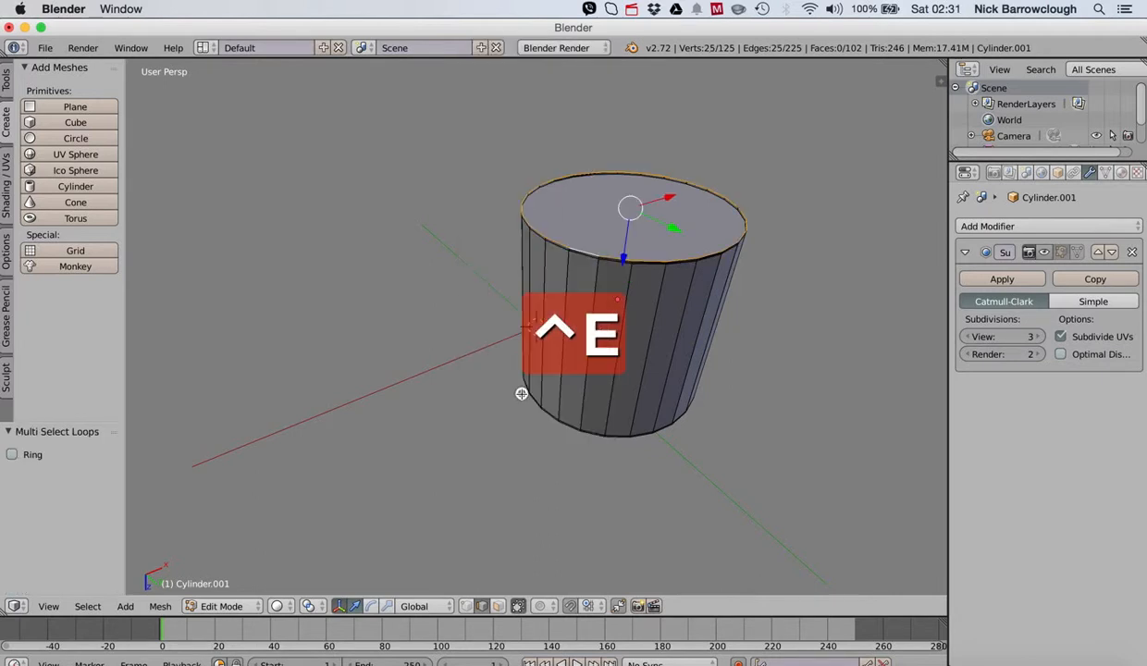
scroll(583, 211, "up", 5)
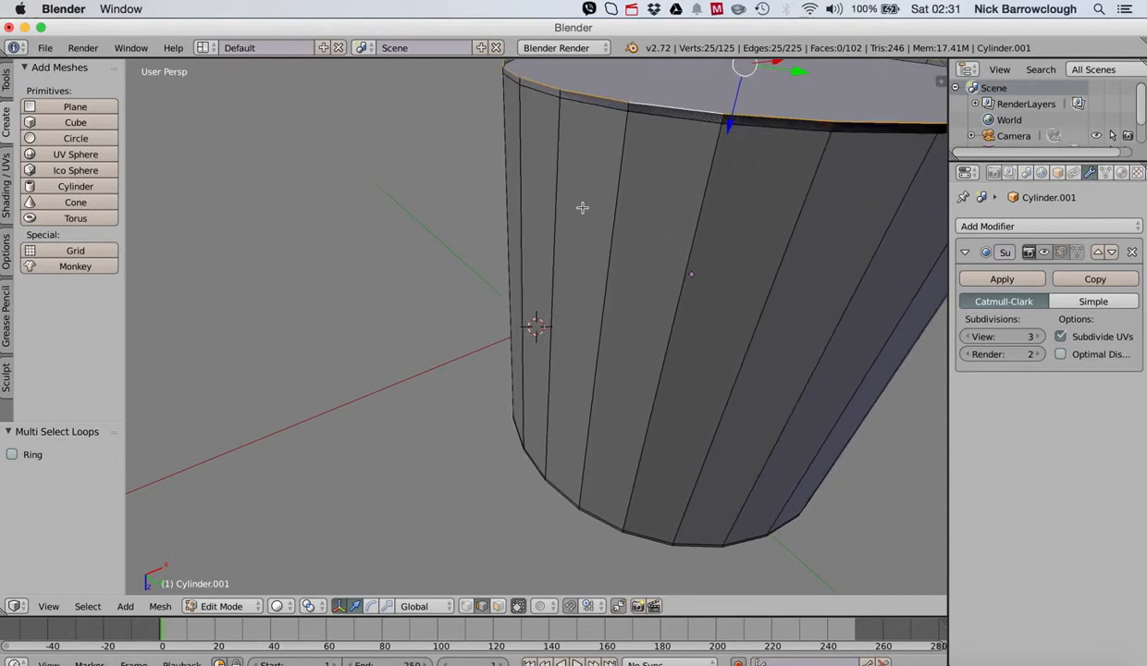
scroll(595, 188, "down", 4)
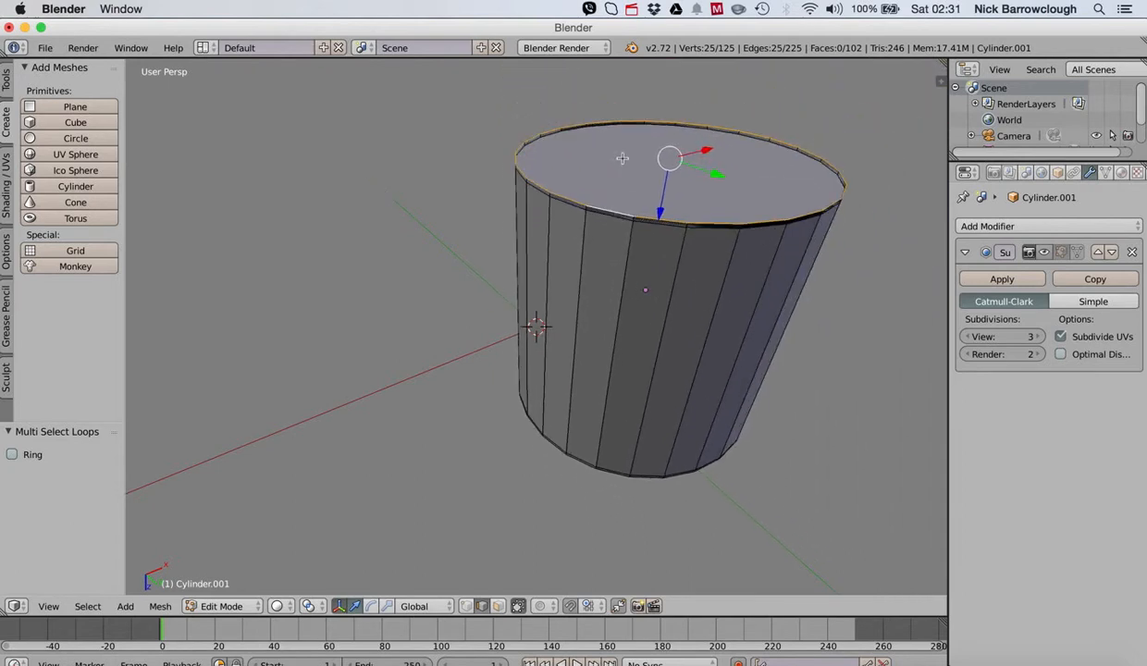
Undo the rim loop selection and the bottom face extrusion
key("super+z")
key("super+z")
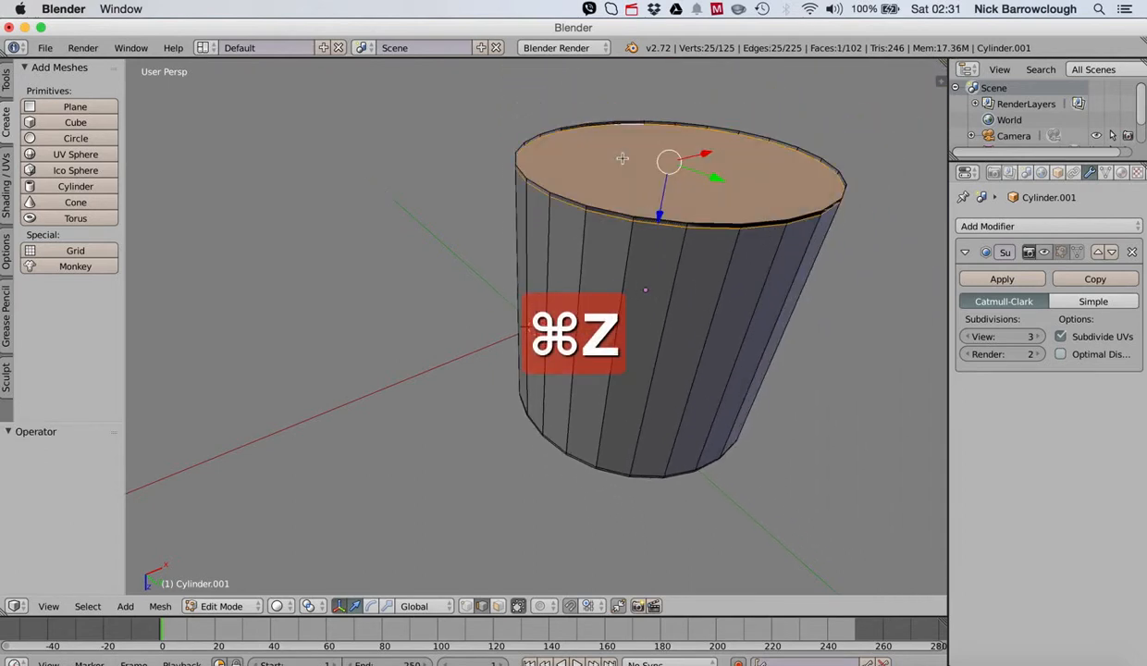
key("super+z")
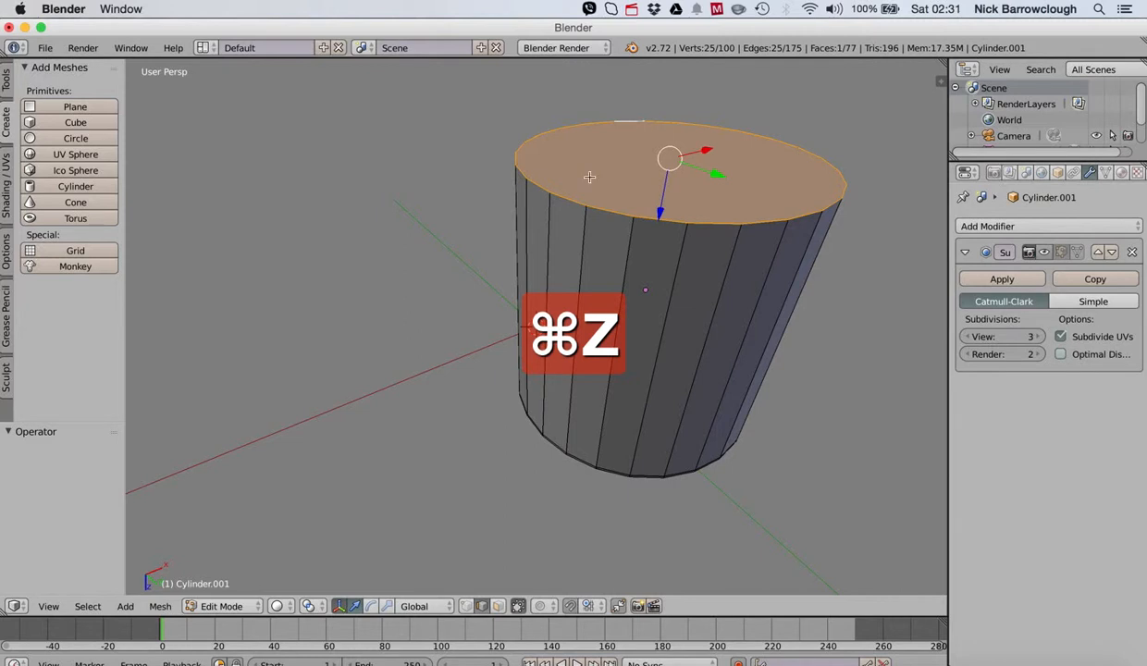
Extrude the bottom face in place and scale the new face to about 0.977, forming a narrow inner border
key("e")
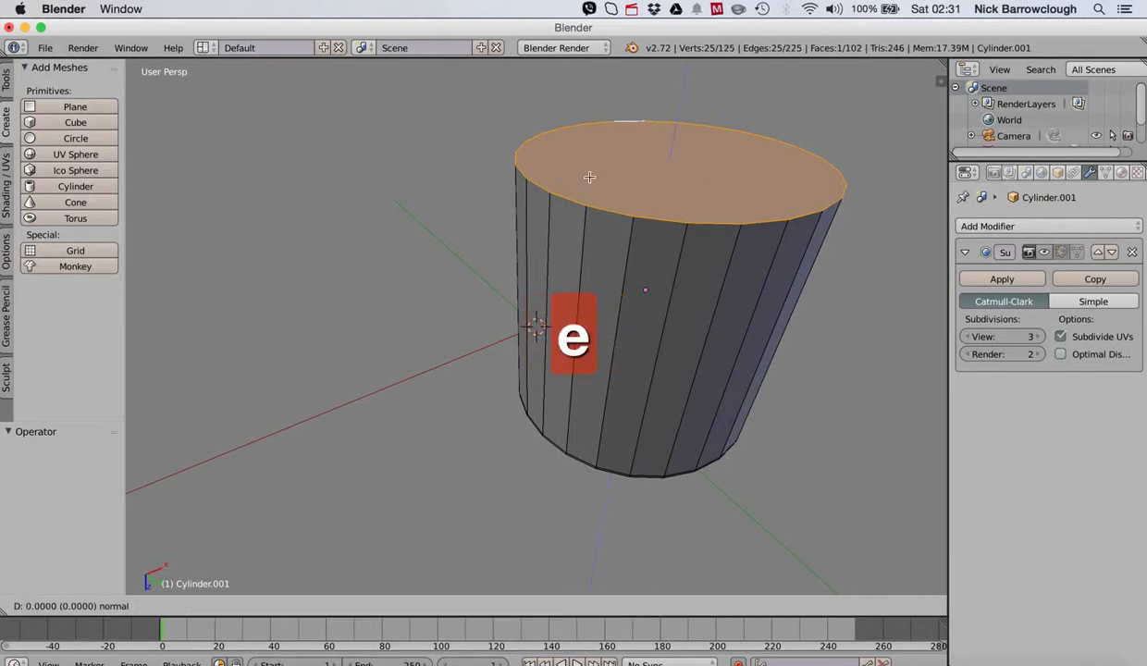
right_click(589, 177)
key("s")
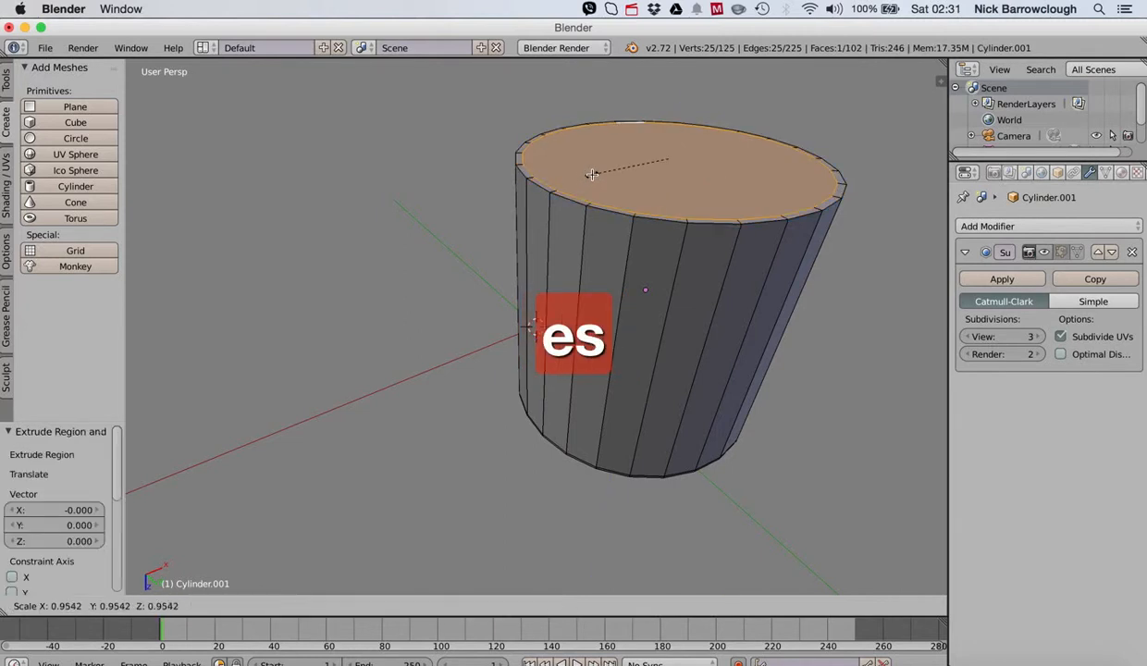
left_click(590, 175)
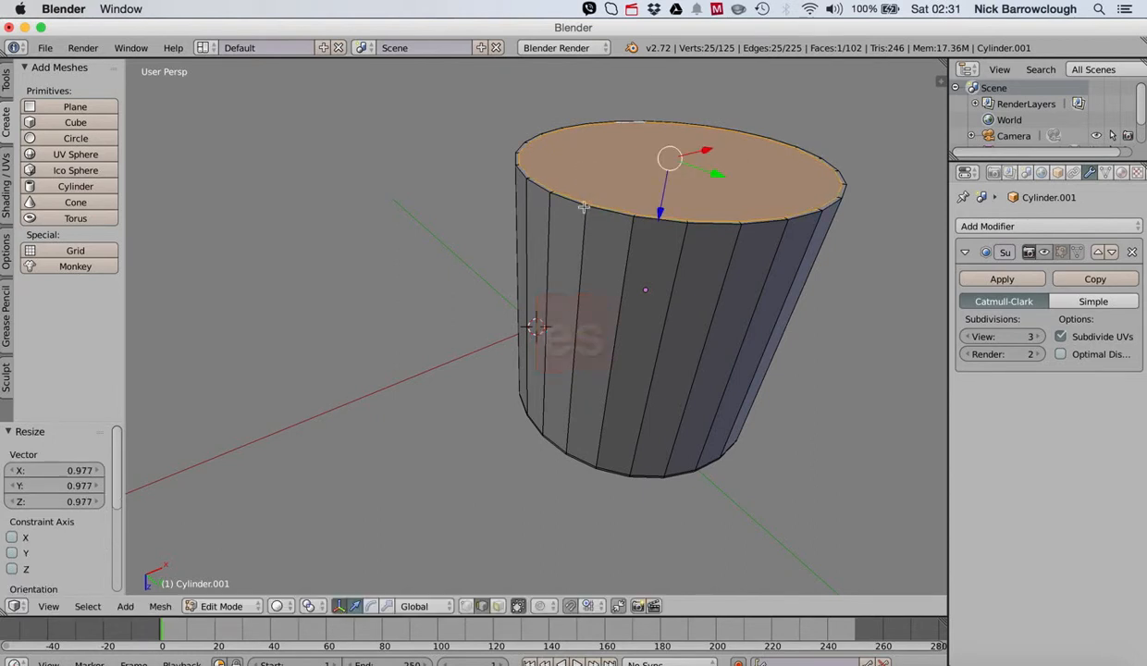
Select the full outer edge loop of the bottom rim and extrude it about 0.041 along Z
right_click(570, 199)
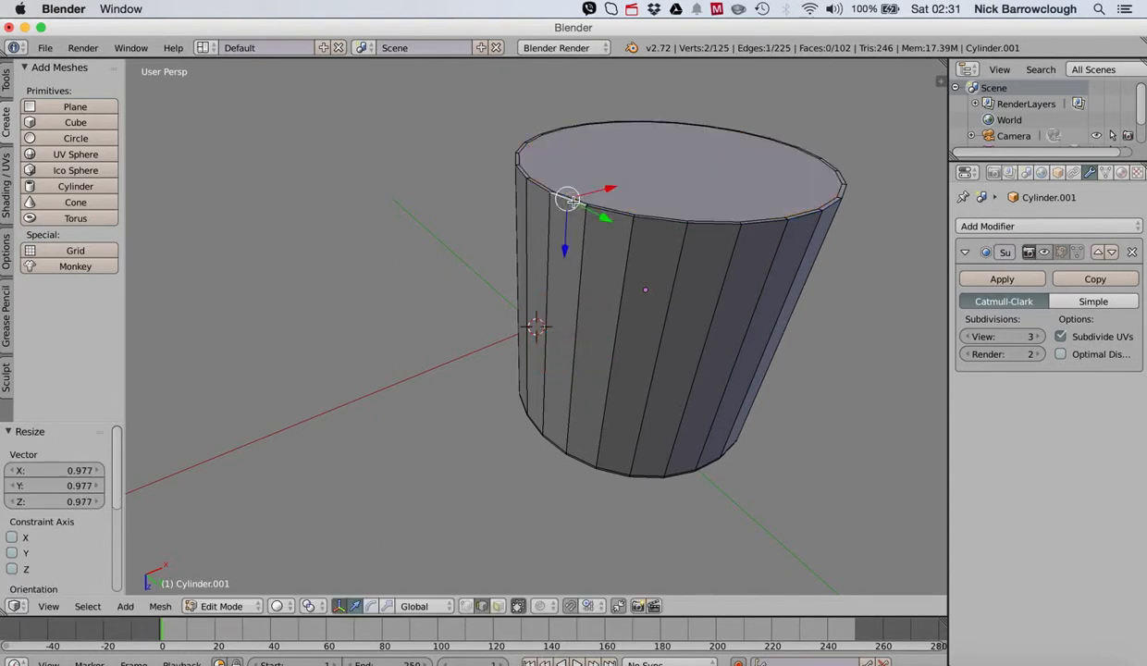
key("ctrl+e")
left_click(529, 396)
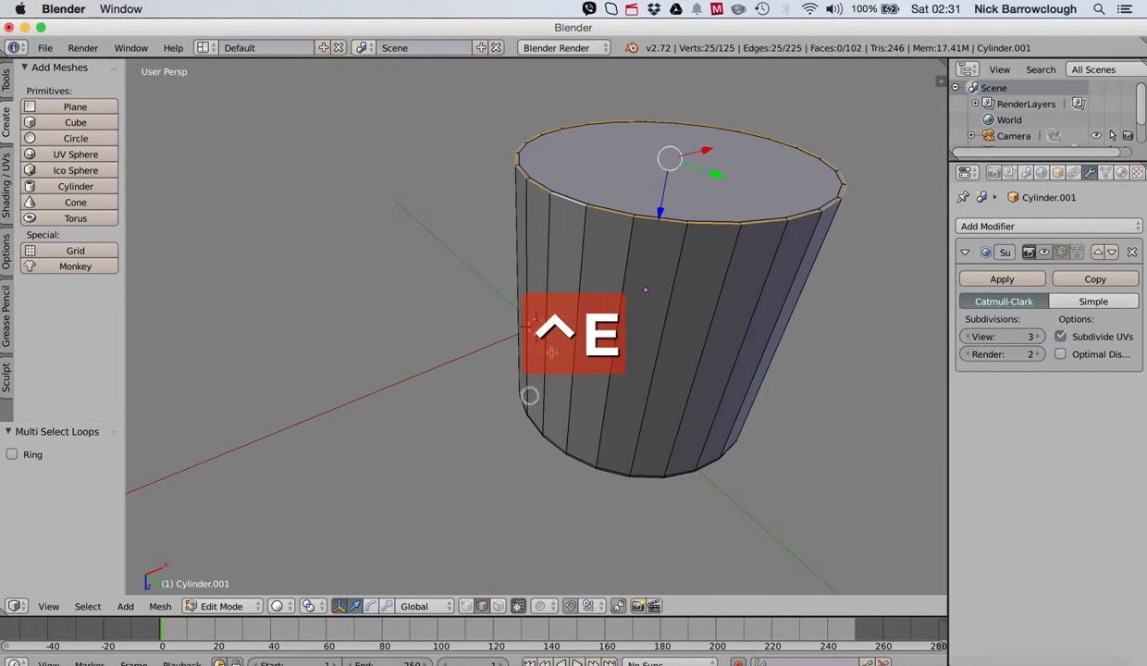
key("e")
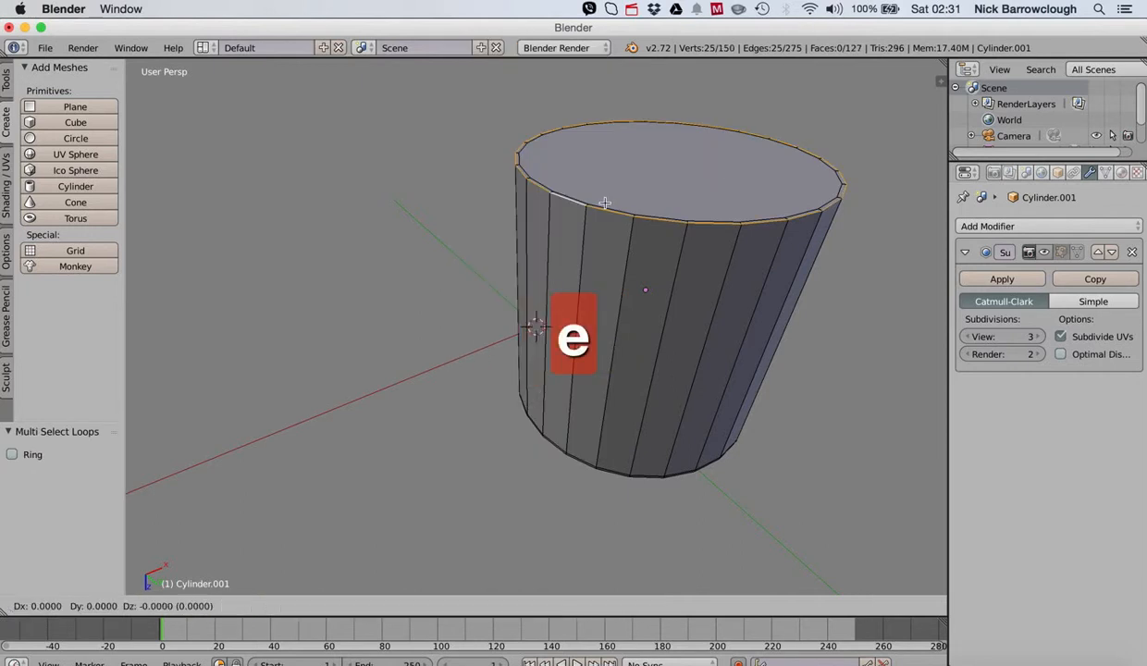
key("z")
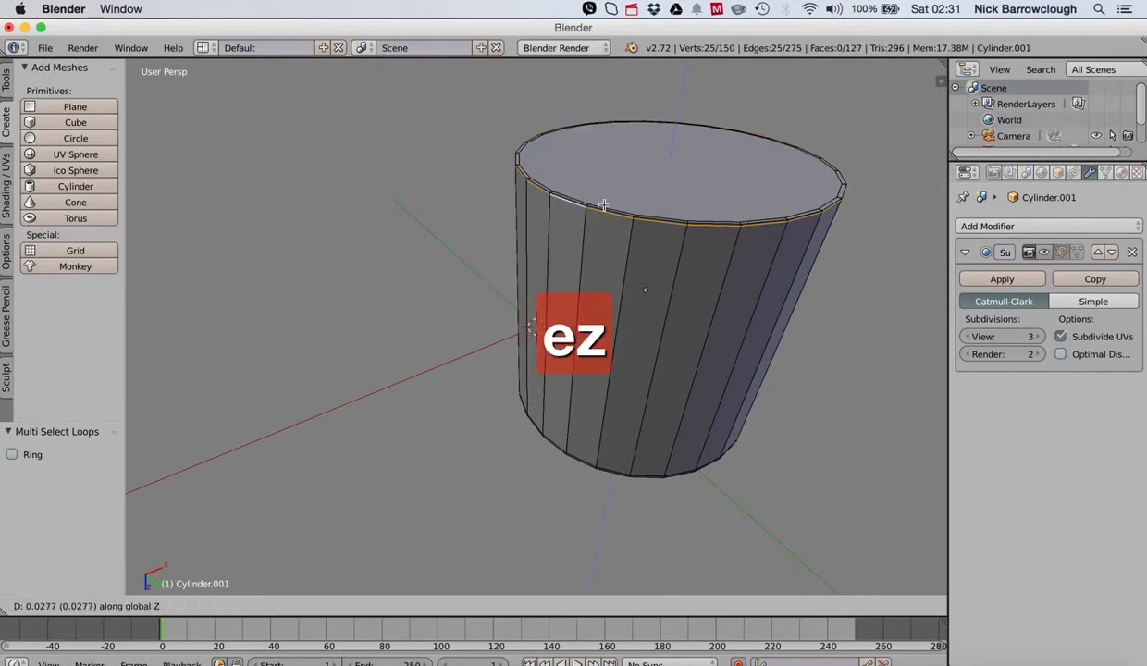
left_click(604, 203)
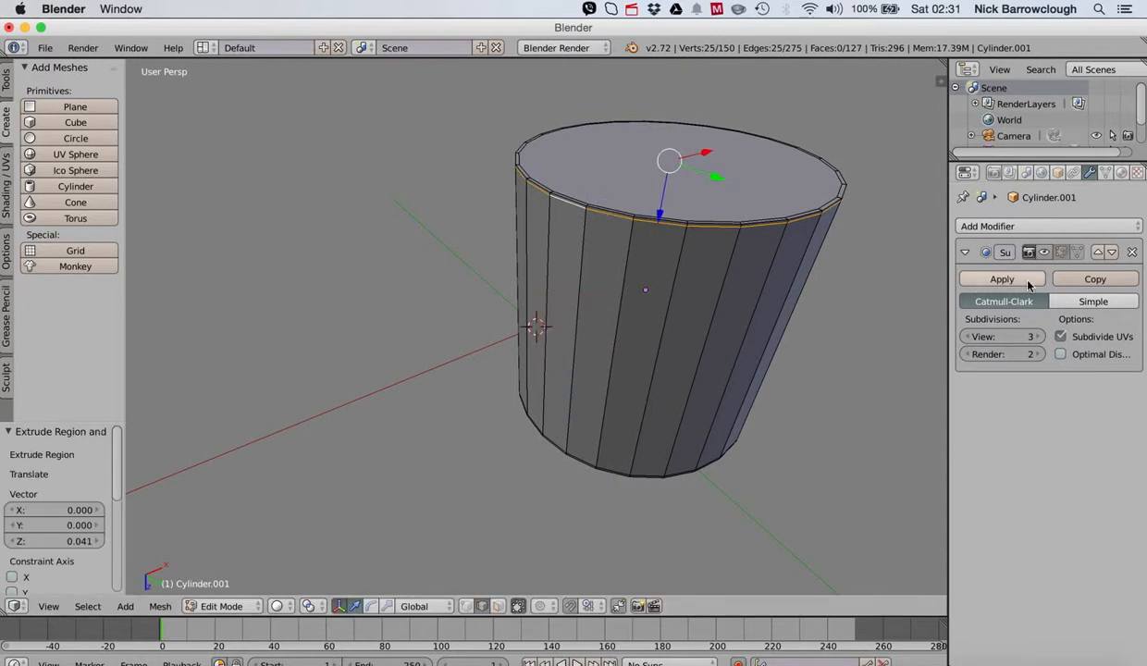
Turn on the Subdivision Surface modifier's viewport display and switch to Object Mode to inspect both rims
left_click(1061, 252)
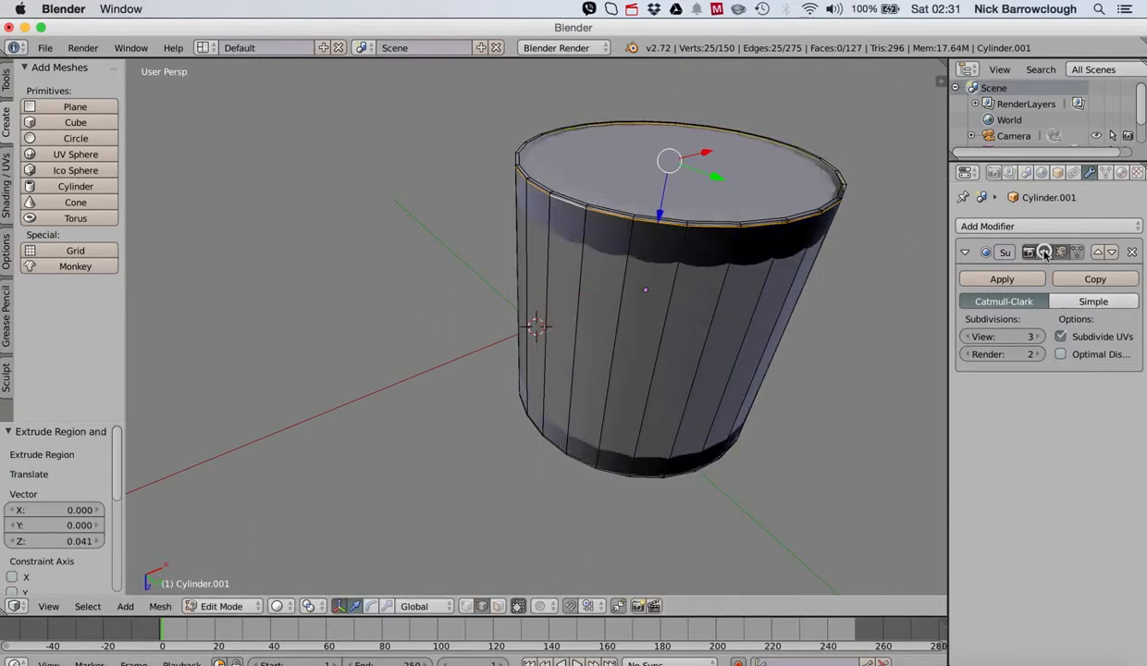
left_click(218, 606)
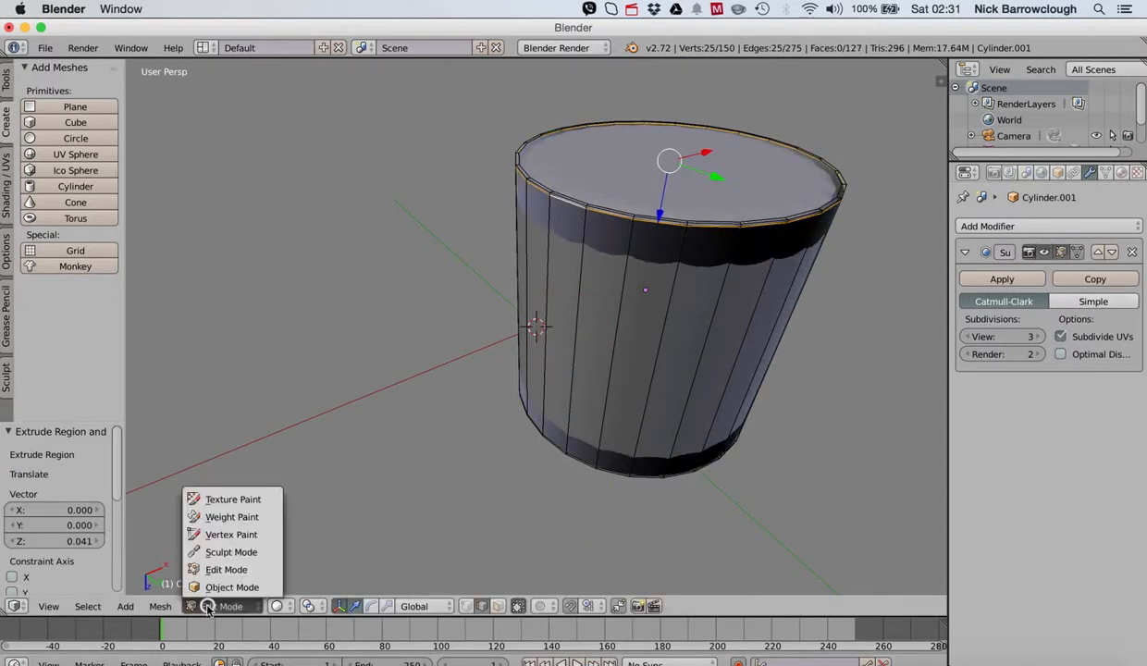
left_click(203, 589)
middle_click_drag(602, 259, 606, 226)
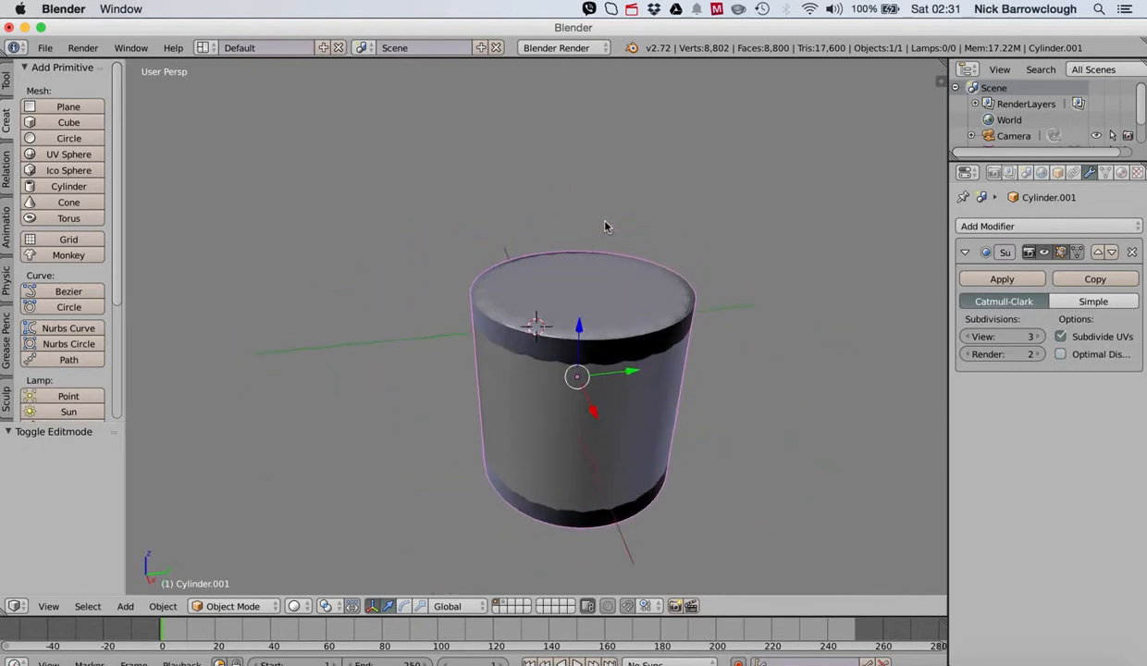
Compare the cylinder at viewport subdivision levels 4, 0 and 1, ending at 0
left_click(1038, 337)
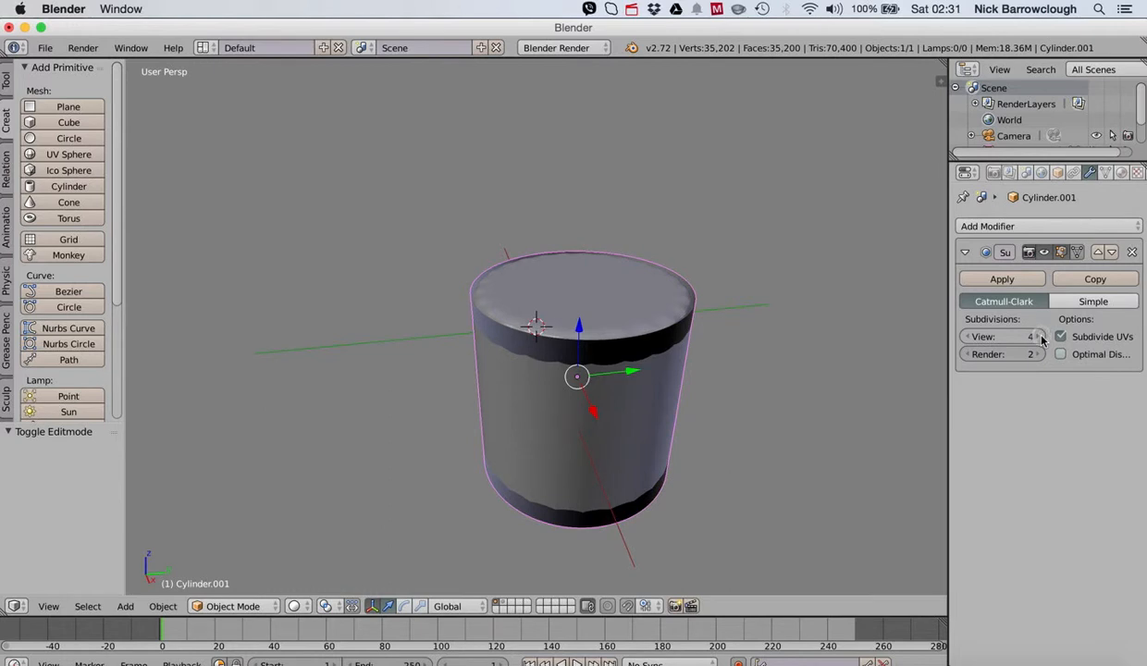
left_click(973, 336)
left_click(973, 336)
left_click(973, 337)
left_click(973, 337)
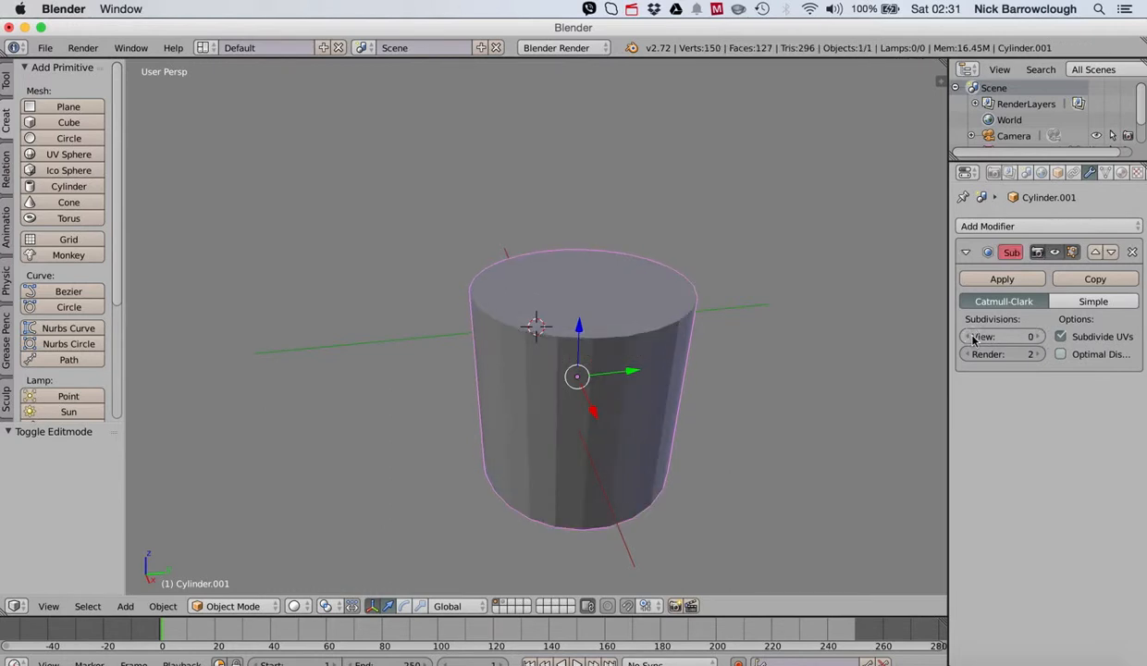
left_click(1039, 336)
middle_click_drag(620, 400, 621, 403)
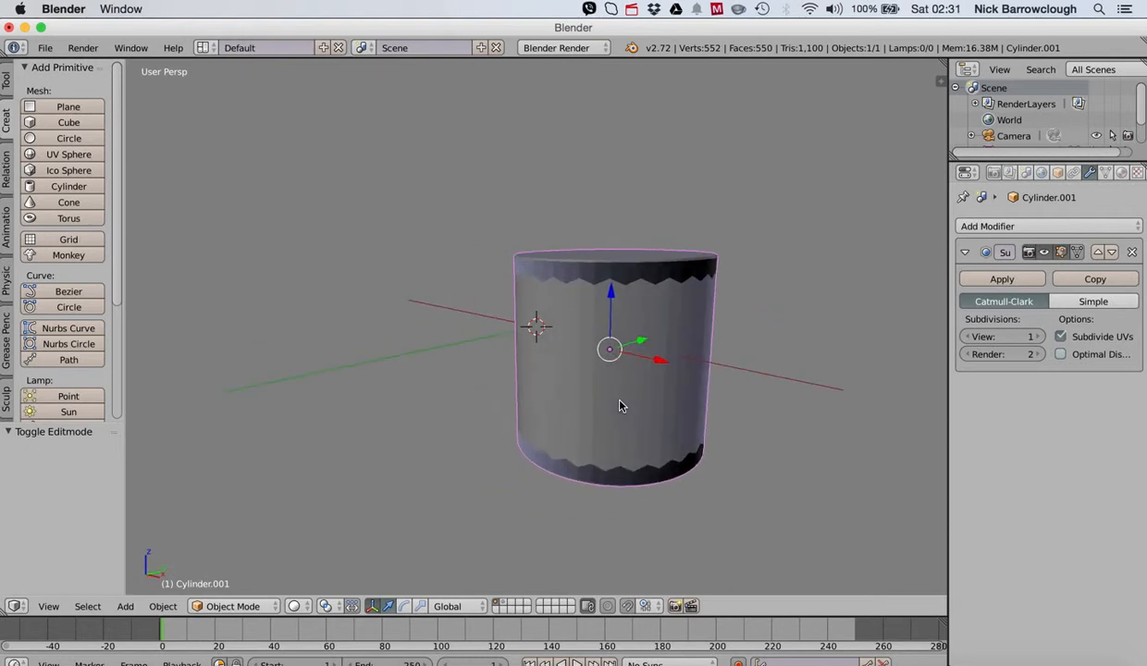
left_click(967, 337)
Delete the demonstration cylinder from the scene
middle_click_drag(659, 259, 659, 259)
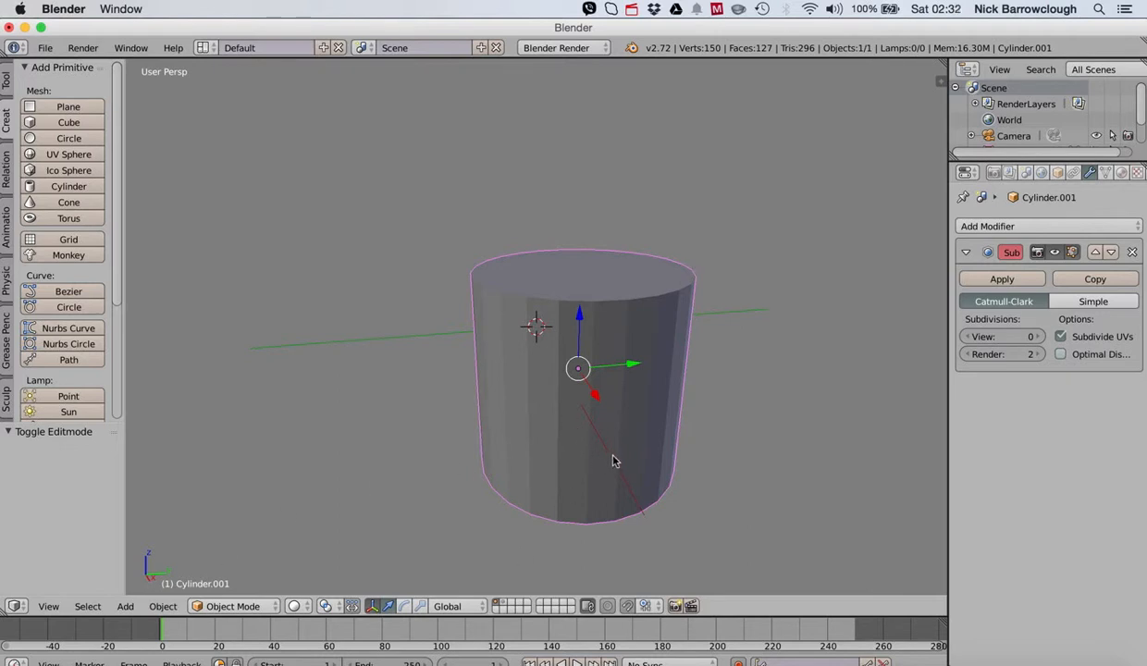
key("x")
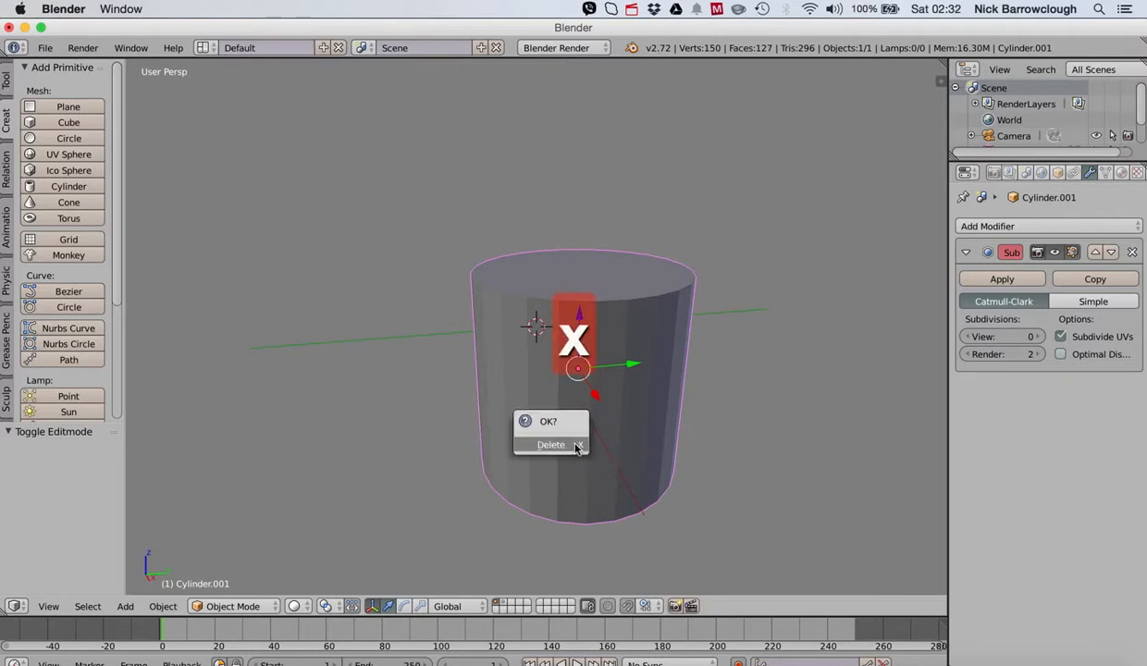
left_click(564, 445)
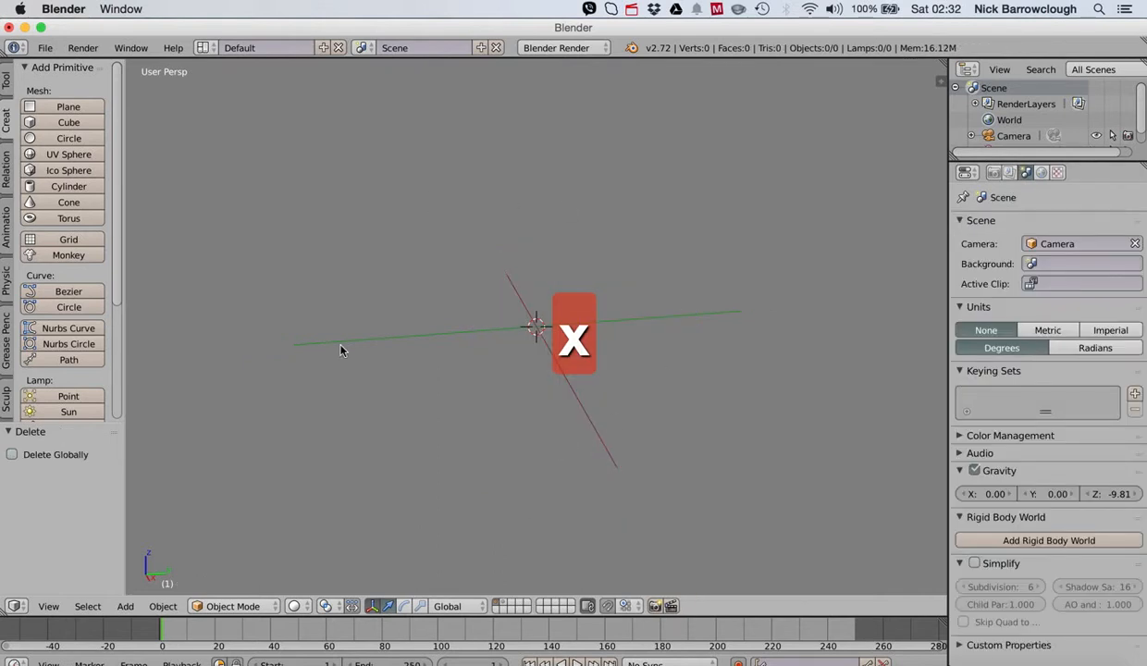
Add a plane with radius 1 at the origin and enter Edit Mode in the top orthographic view
left_click(37, 106)
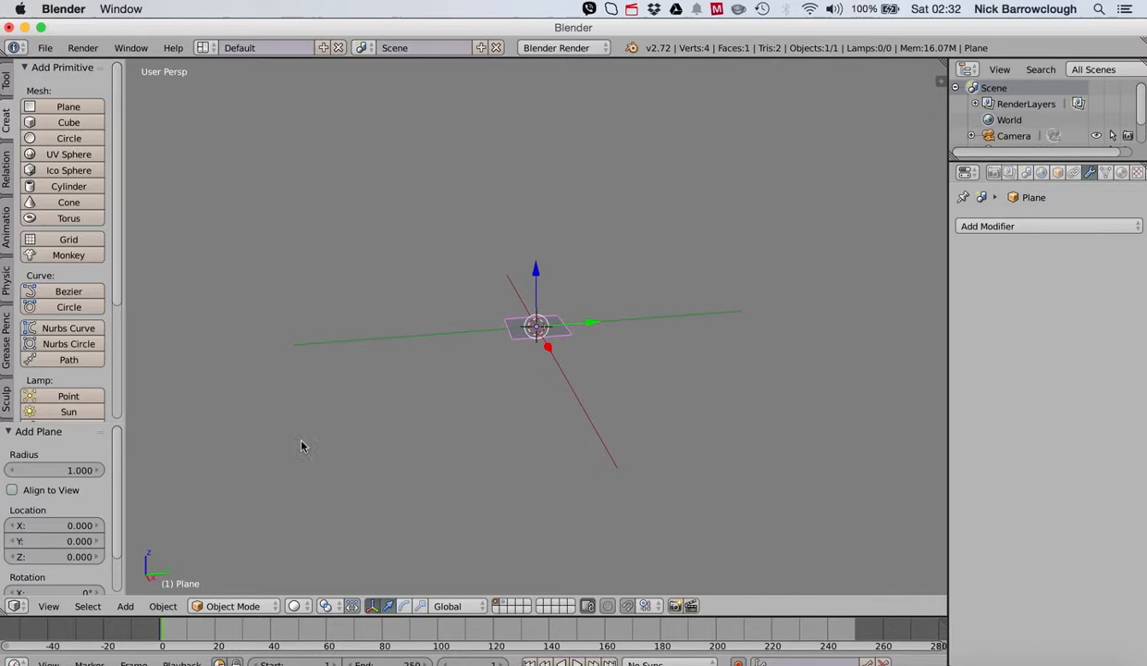
left_click(48, 606)
left_click(77, 528)
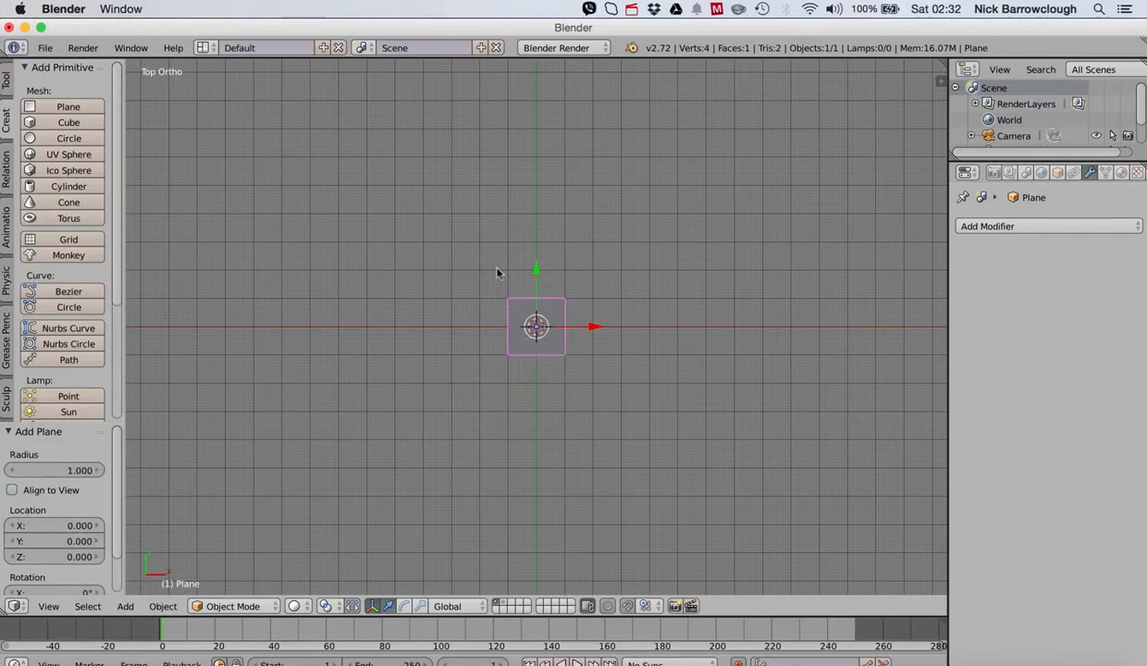
scroll(499, 274, "up", 5)
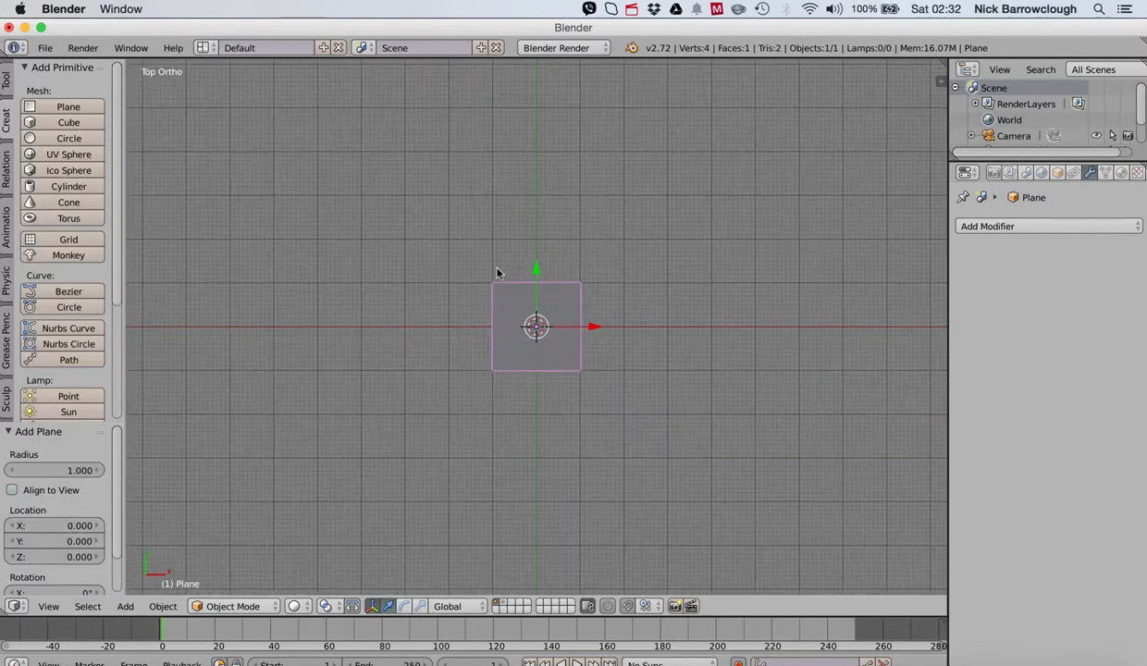
left_click(228, 606)
left_click(233, 570)
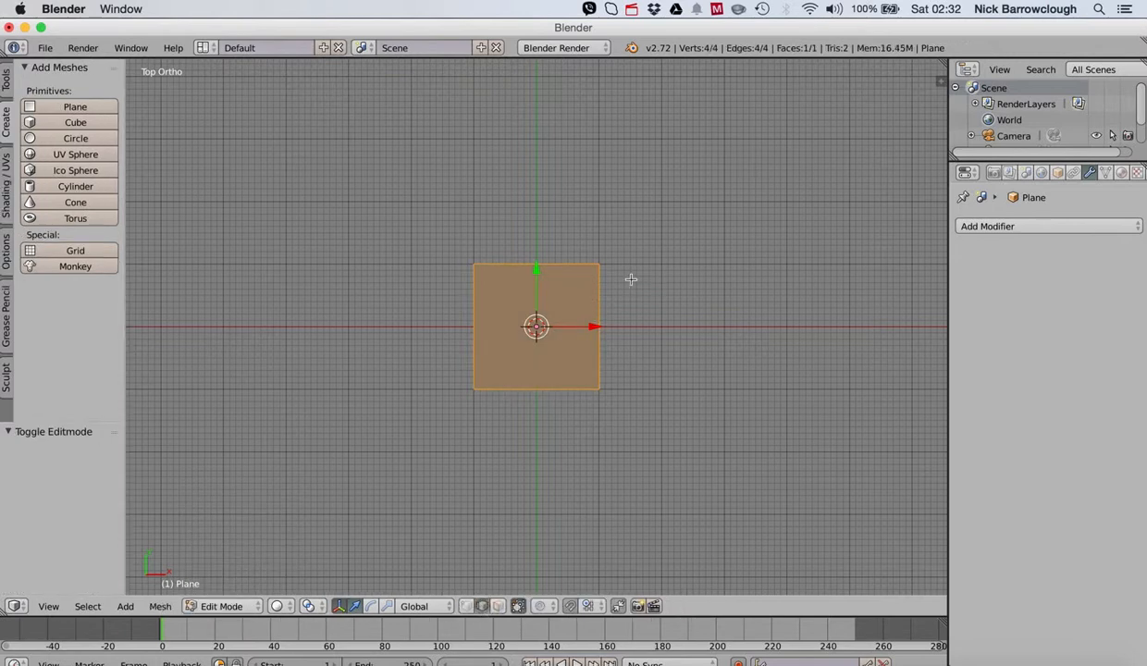
Stretch the plane into a rectangle by moving its right edge about 1.89 along X
right_click(601, 298)
key("g")
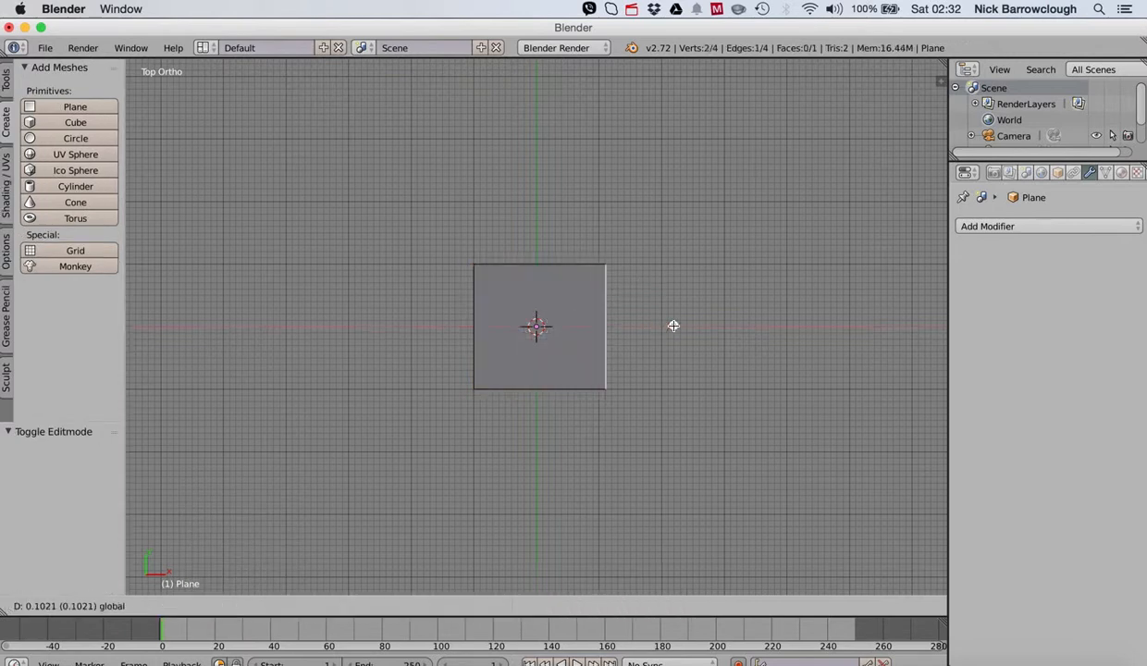
left_click(776, 314)
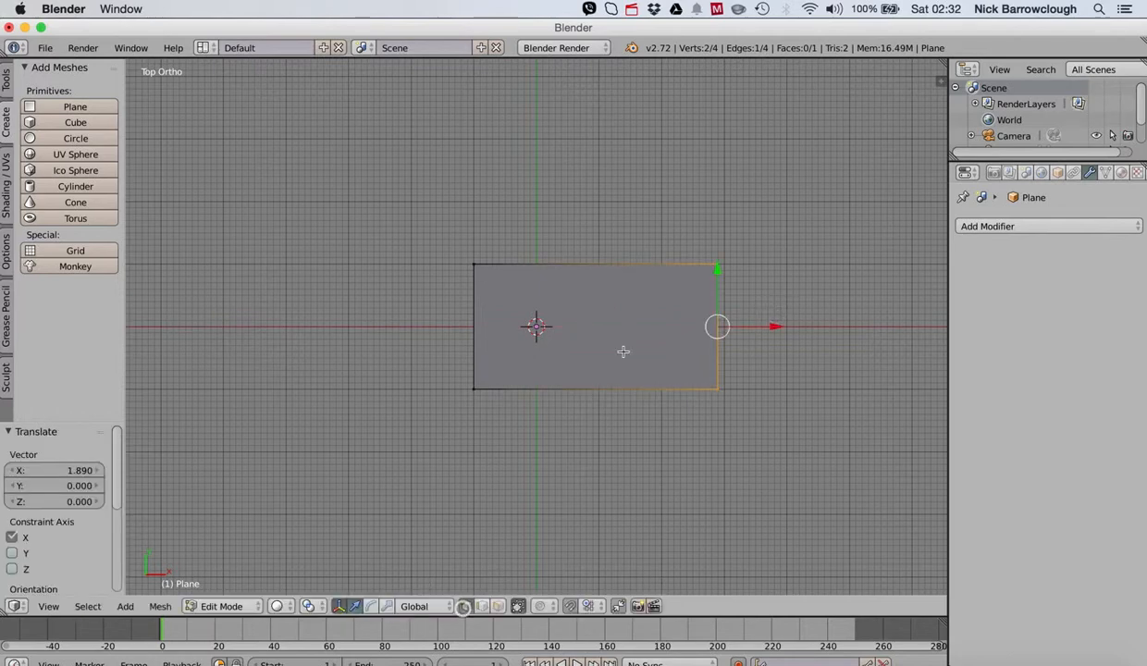
Taper the left end by moving the rectangle's upper-left vertex about -1.44 along Y
right_click(474, 264)
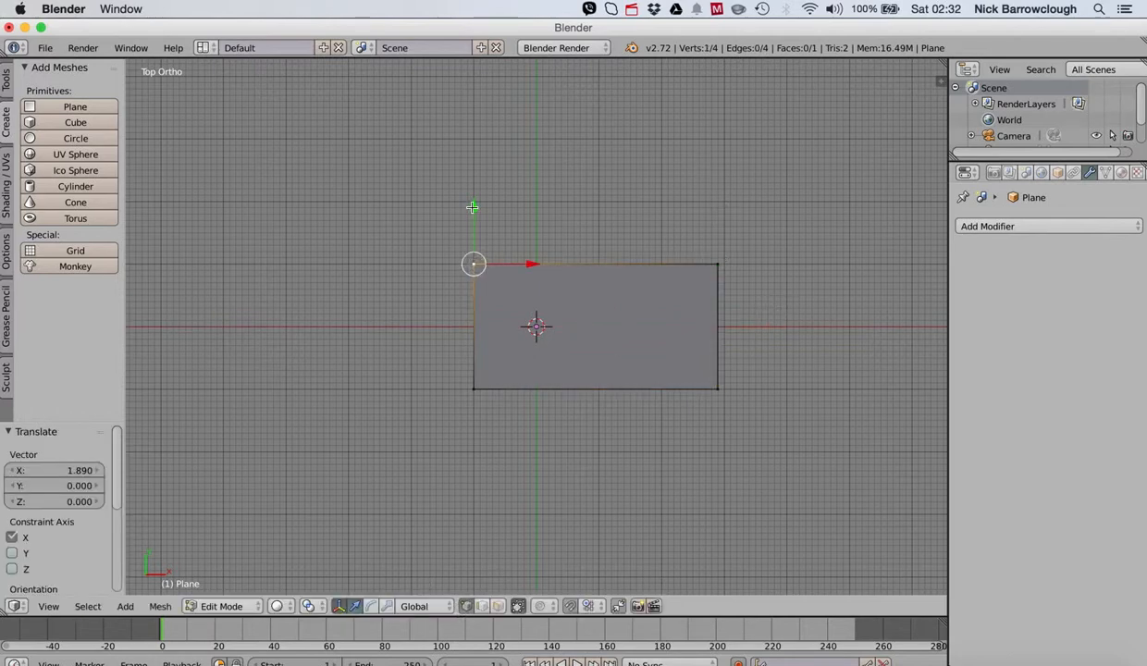
key("g")
key("y")
left_click(464, 297)
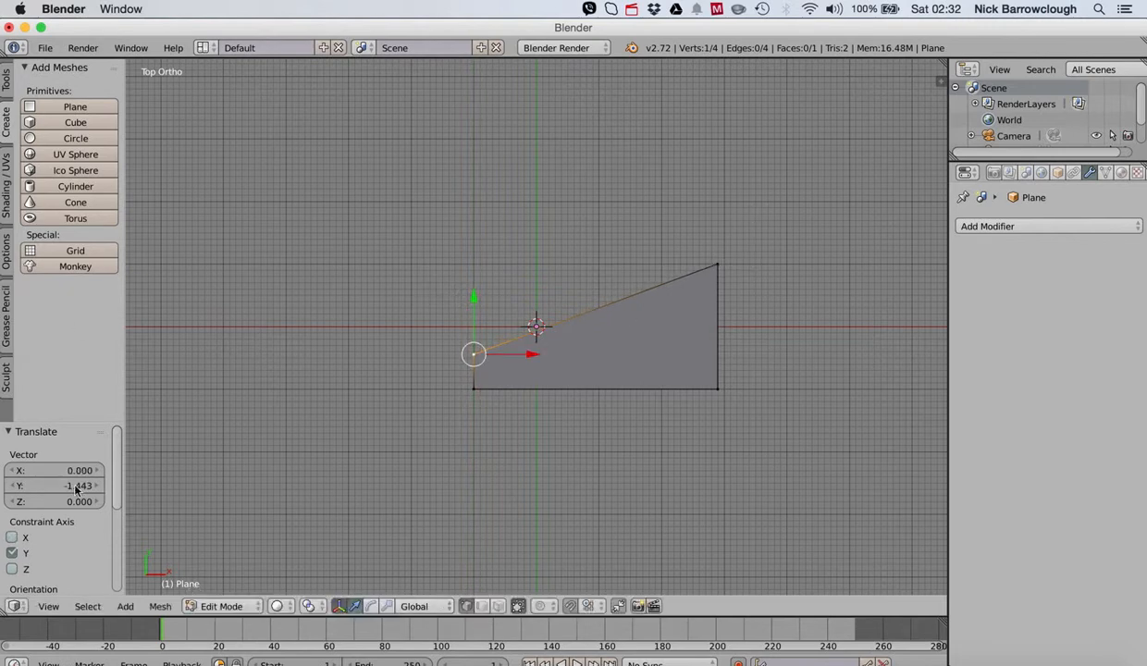
Add one vertical loop cut across the tapered face, slid slightly from its middle towards the tall right end
left_click(5, 84)
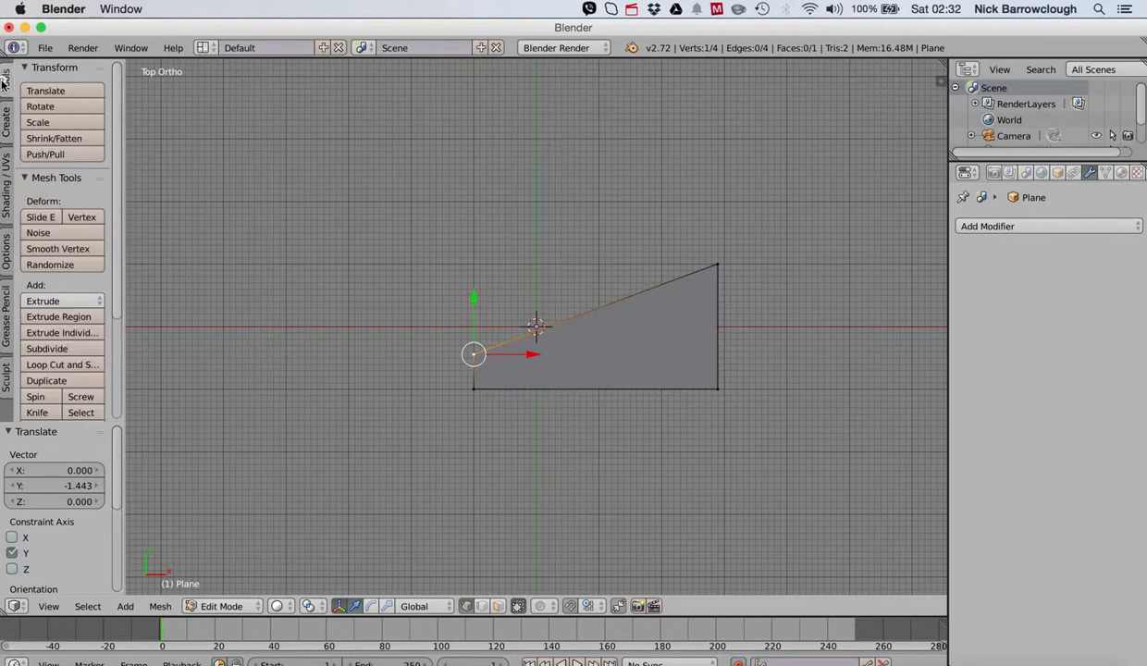
left_click(61, 364)
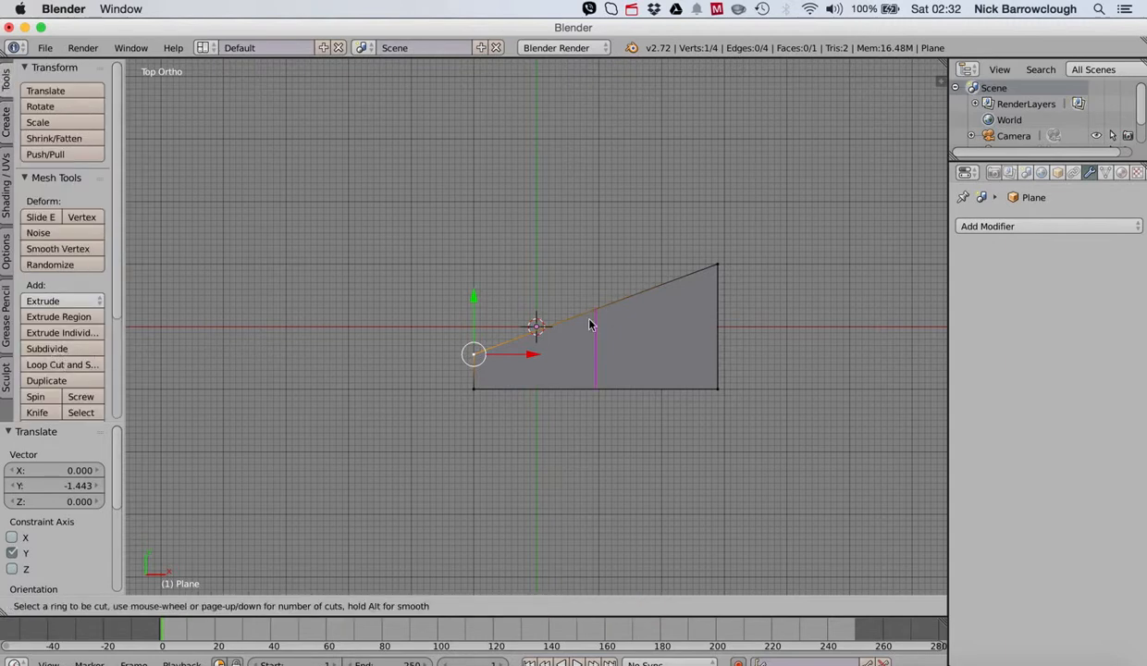
left_click(592, 314)
left_click(629, 311)
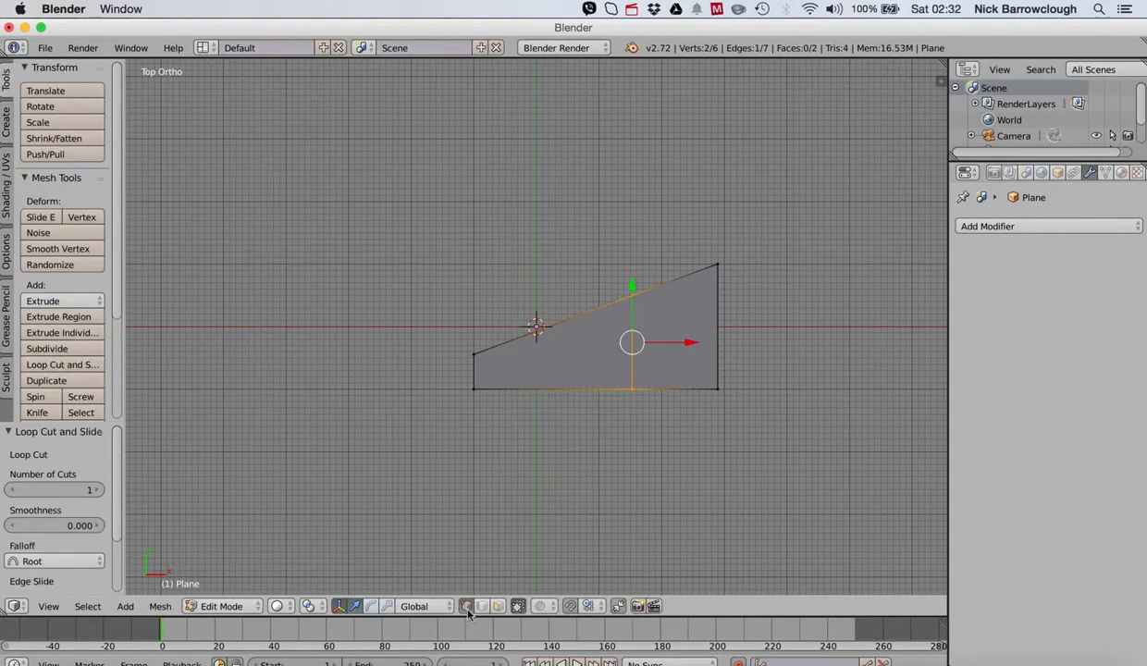
Move the loop cut's upper vertex about 0.27 along Y and the lower-right corner vertex about -0.35 along X
right_click(472, 352)
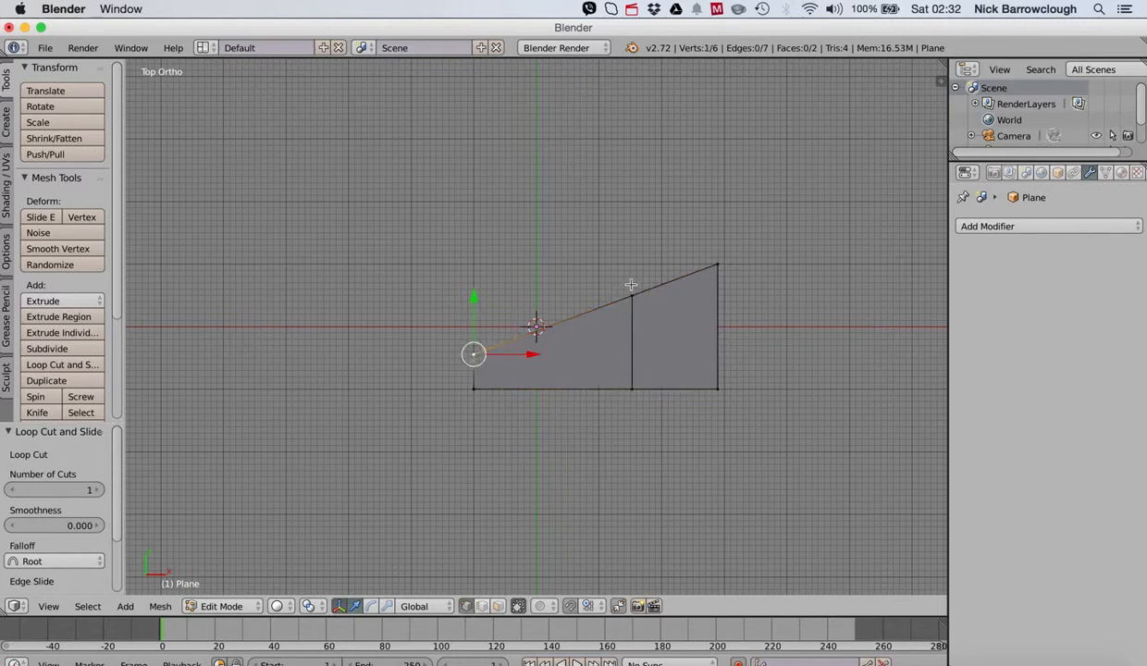
right_click(631, 292)
key("g")
key("y")
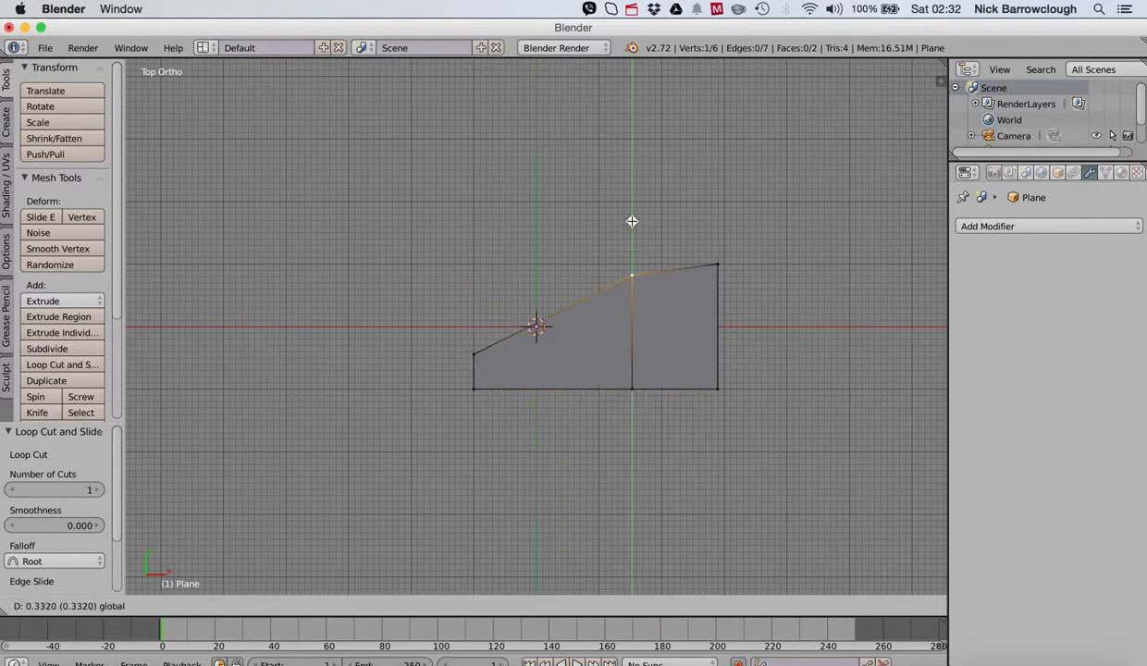
left_click(630, 224)
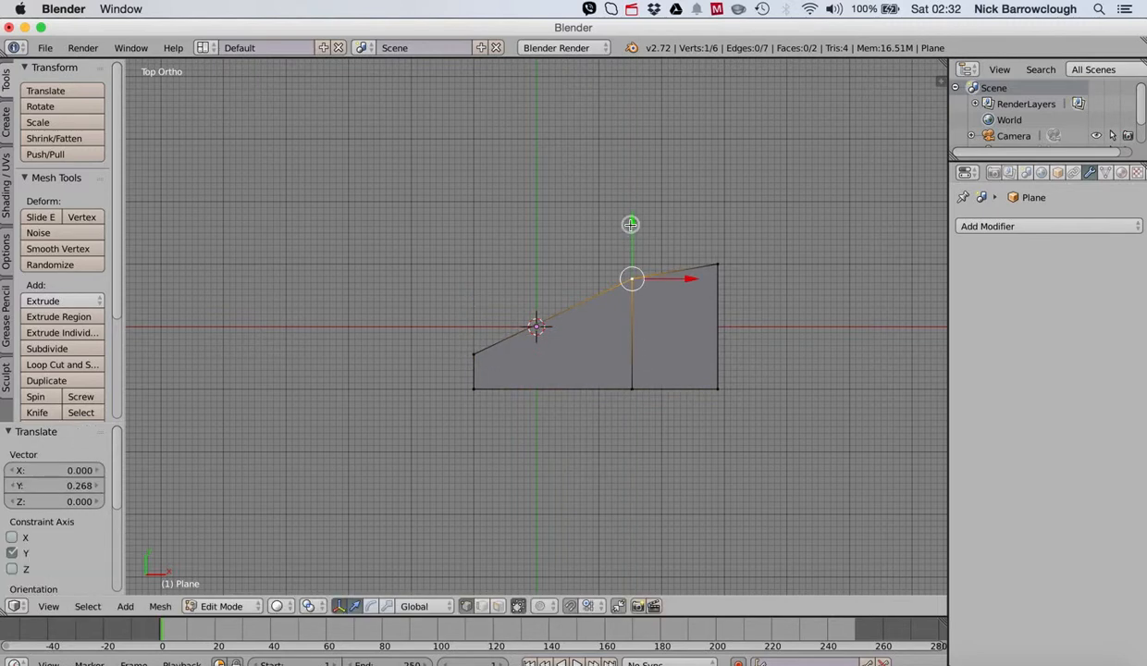
right_click(717, 388)
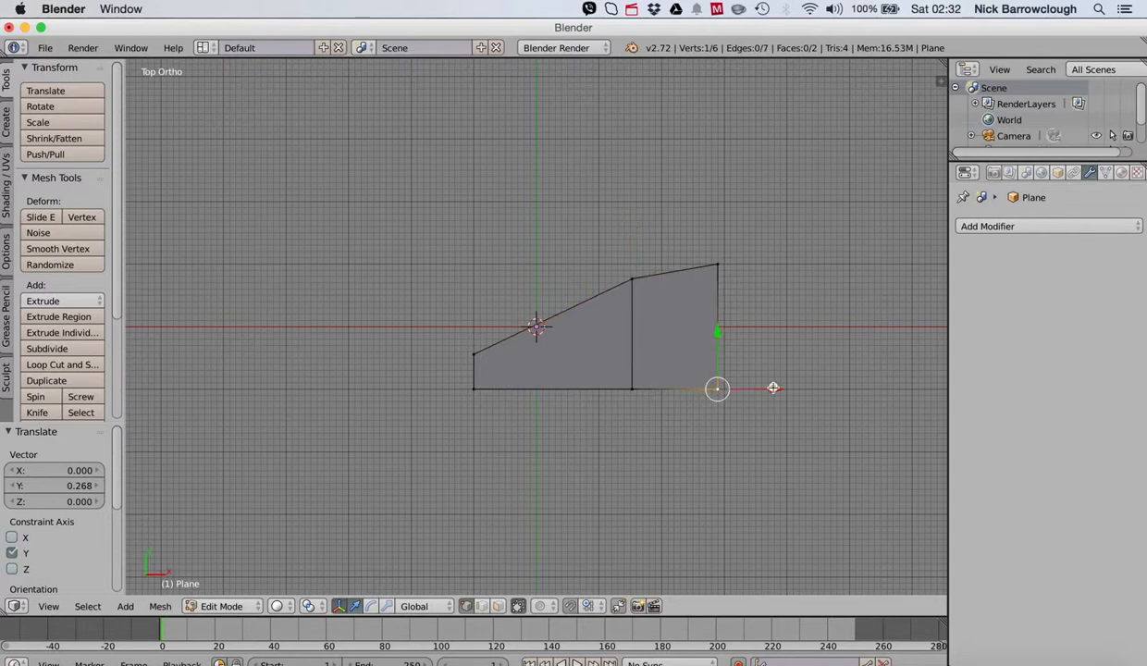
left_click_drag(773, 388, 751, 388)
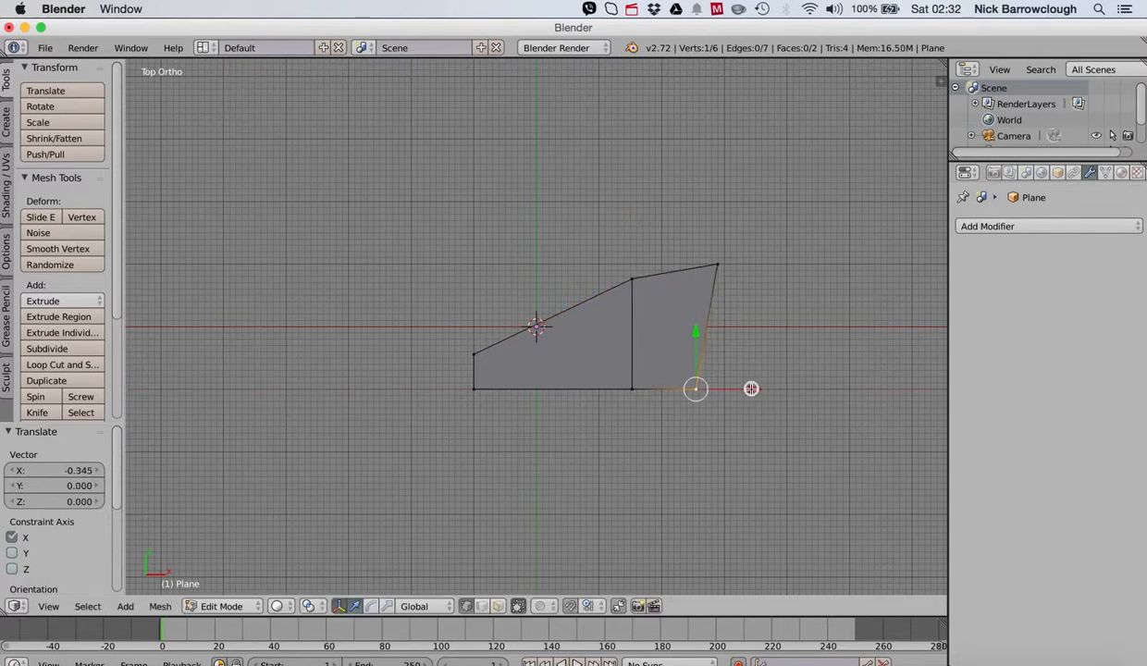
Select both faces of the tapered shape and extrude them about -0.73 along Z
left_click(497, 606)
right_click(636, 342)
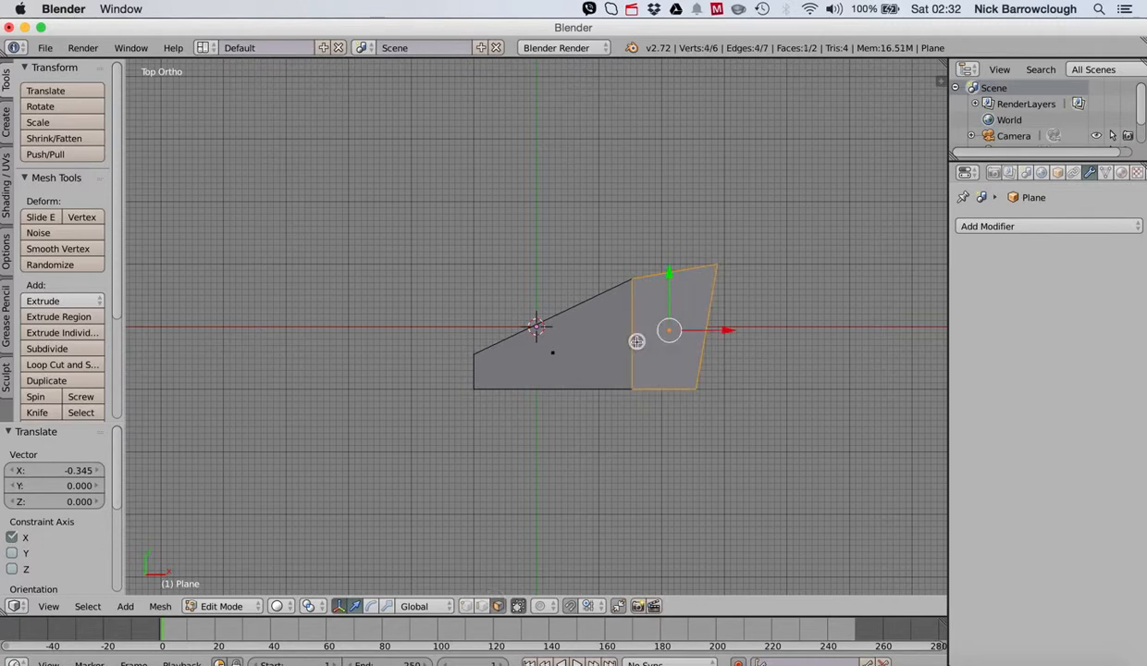
right_click(574, 355, "shift")
scroll(573, 355, "left", 5)
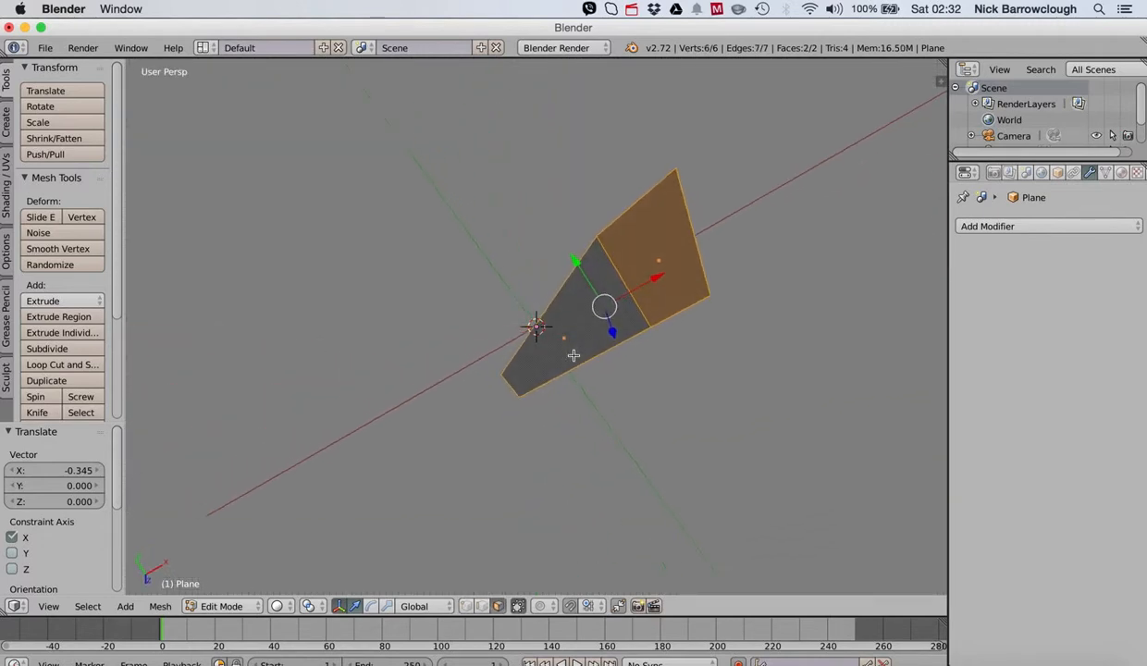
scroll(573, 355, "up", 5)
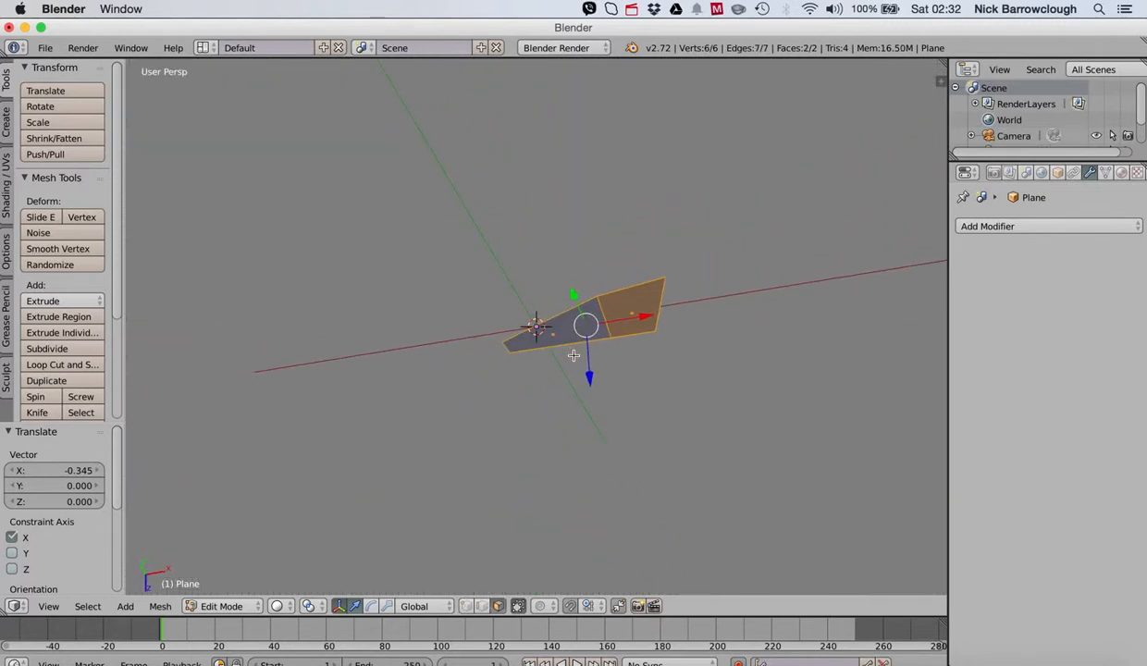
scroll(573, 355, "down", 4)
key("e")
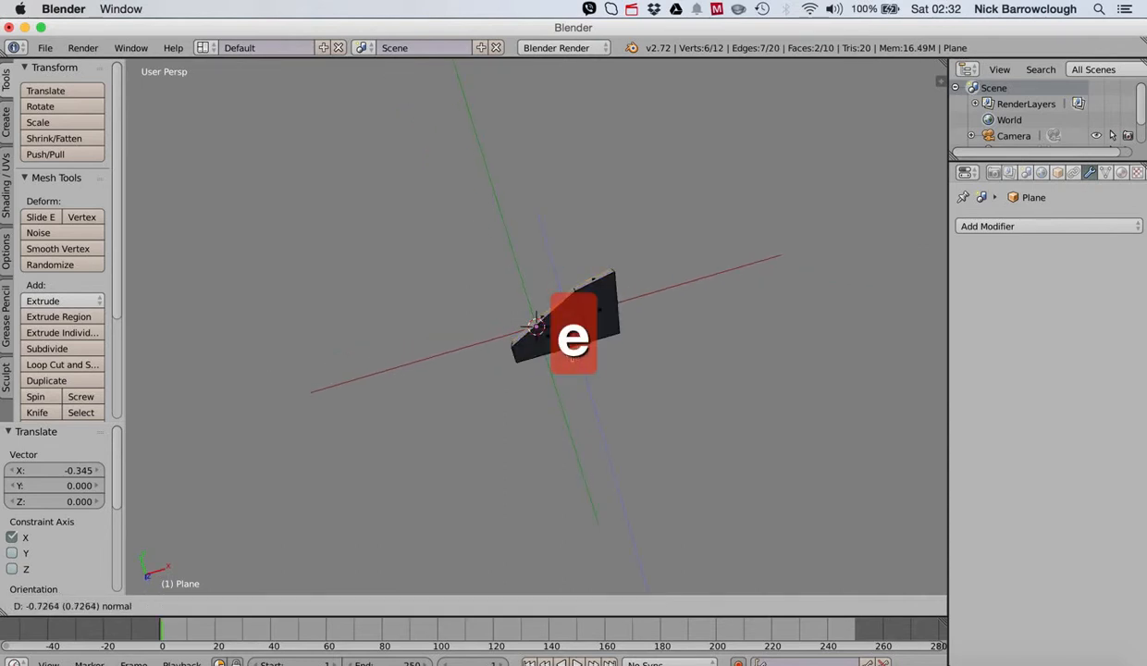
left_click(572, 357)
Switch the viewport to orthographic projection and examine the extruded block from several sides
scroll(572, 356, "left", 5)
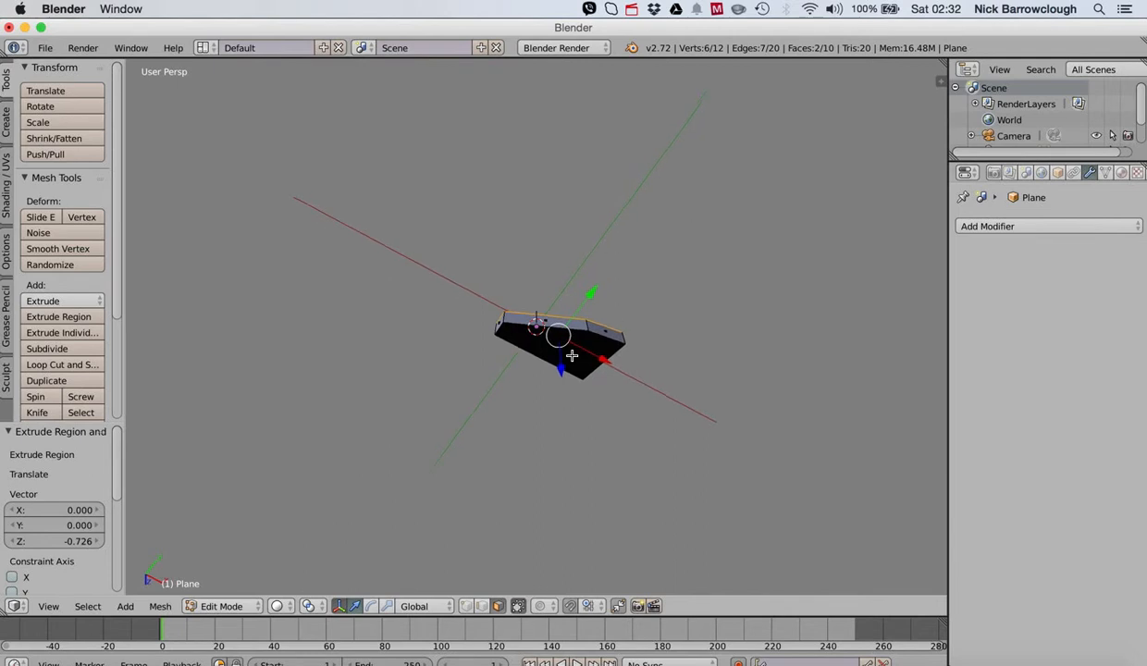
scroll(571, 355, "left", 3)
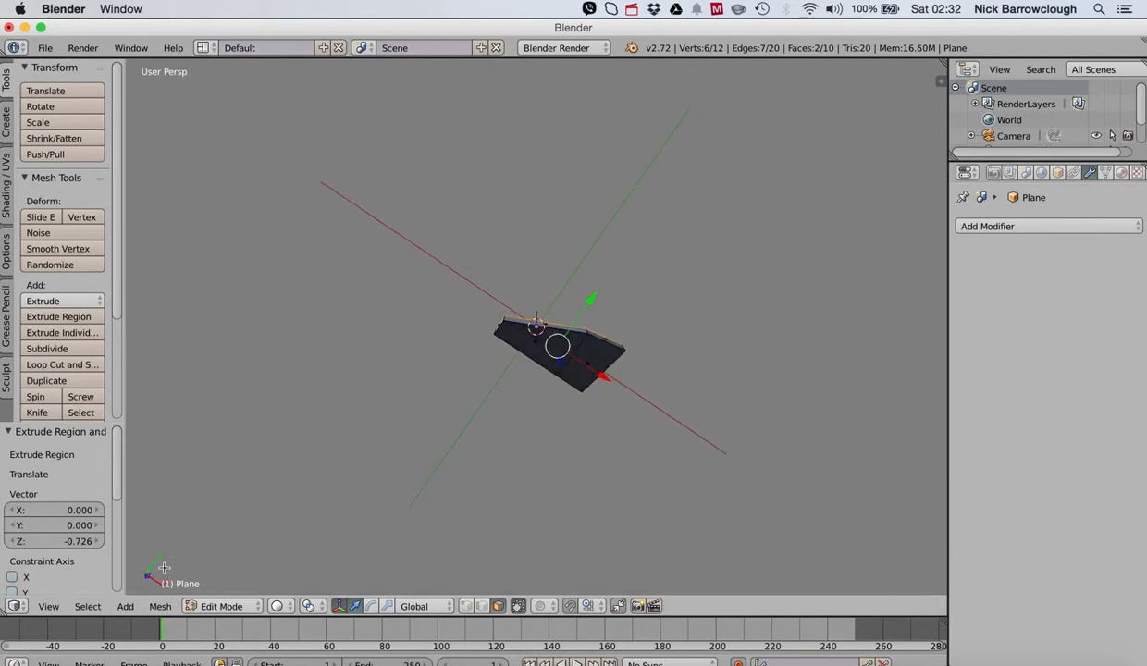
left_click(48, 605)
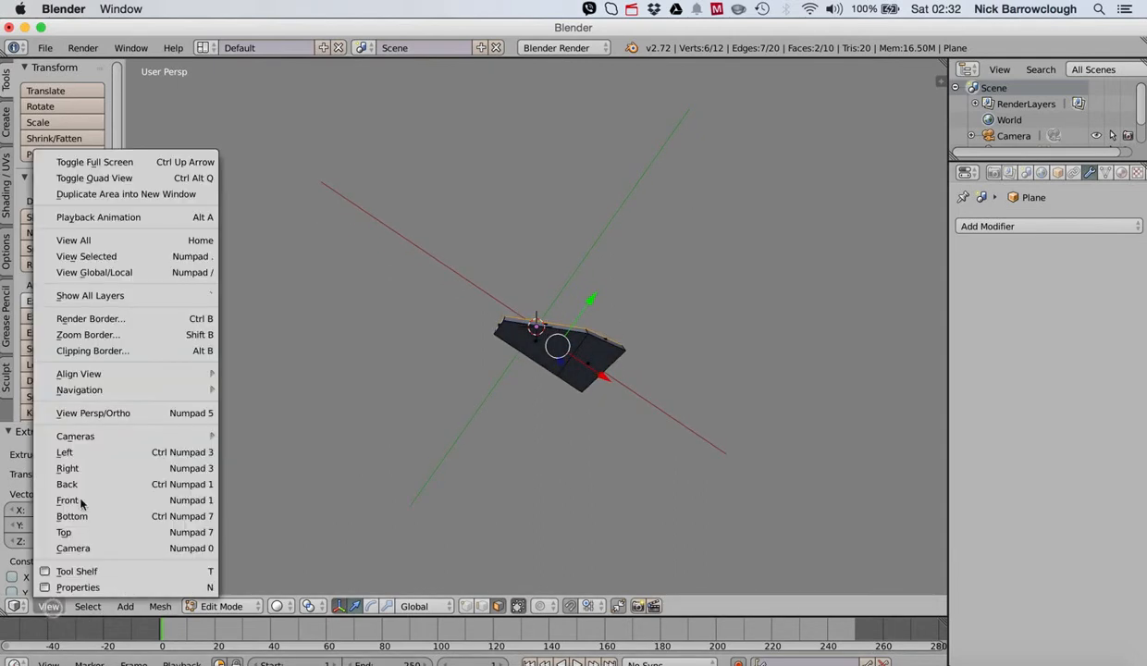
left_click(87, 413)
scroll(603, 297, "left", 10)
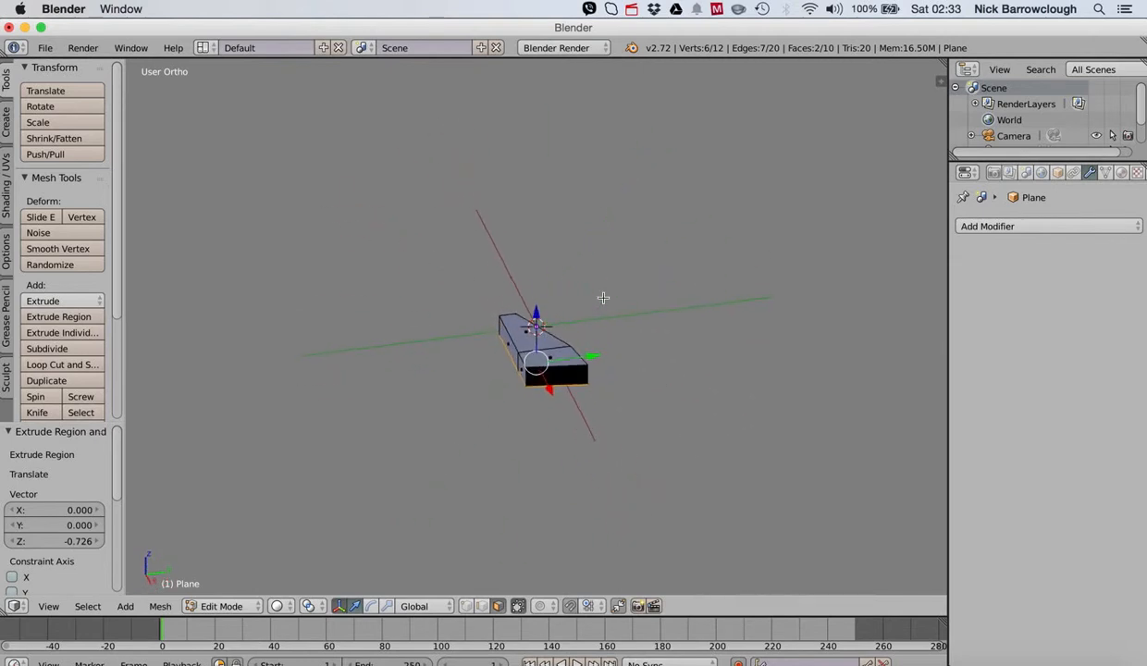
scroll(603, 298, "left", 15)
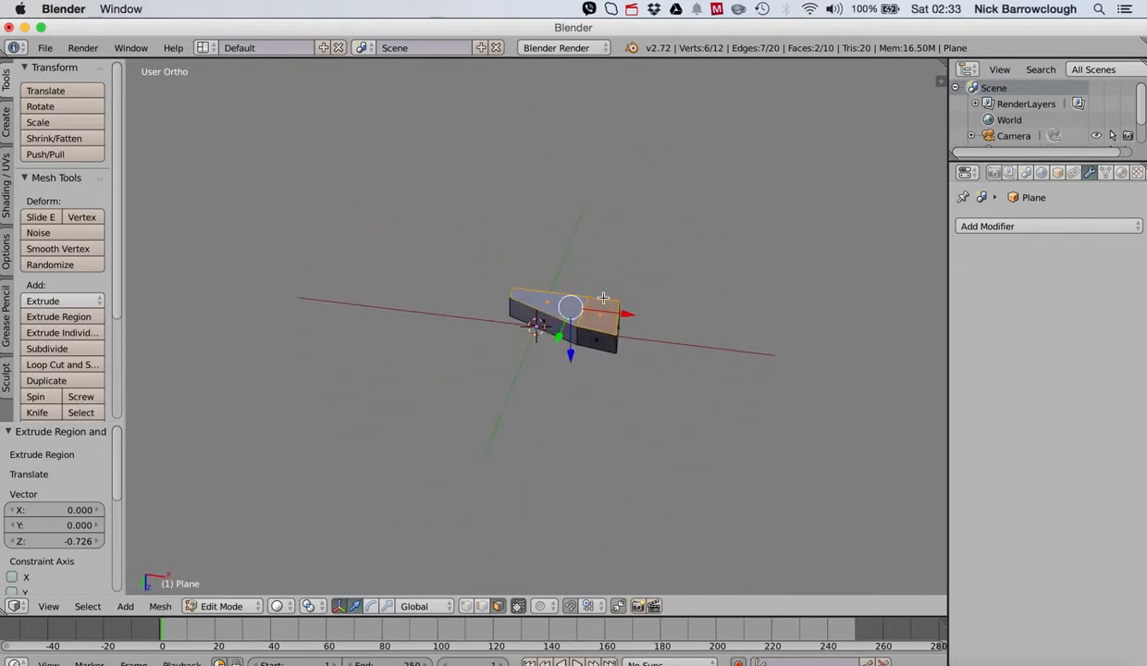
scroll(603, 298, "left", 15)
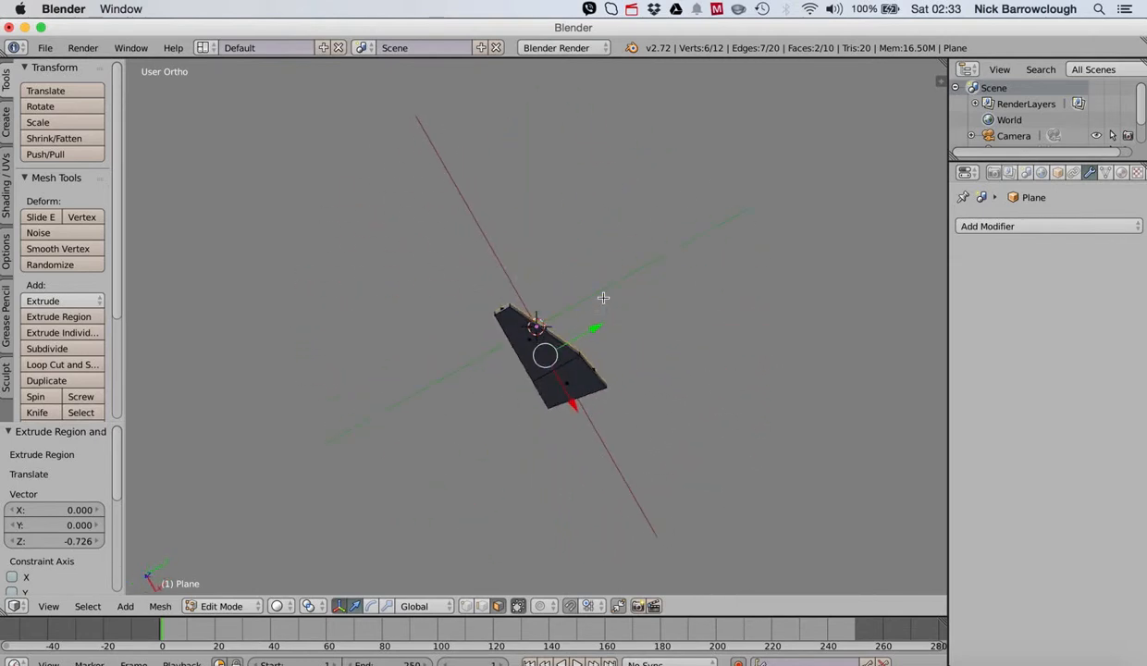
scroll(603, 298, "left", 15)
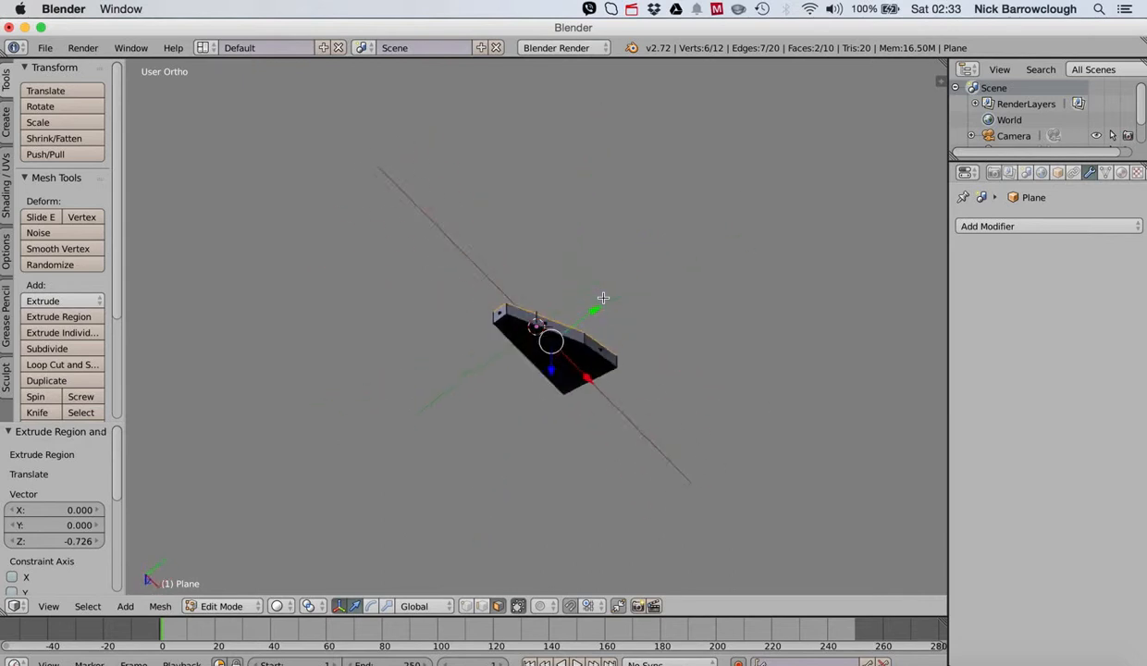
scroll(603, 298, "left", 4)
Select the upper edge of the block's narrow end and move it about -0.41 along Z
scroll(533, 360, "up", 5)
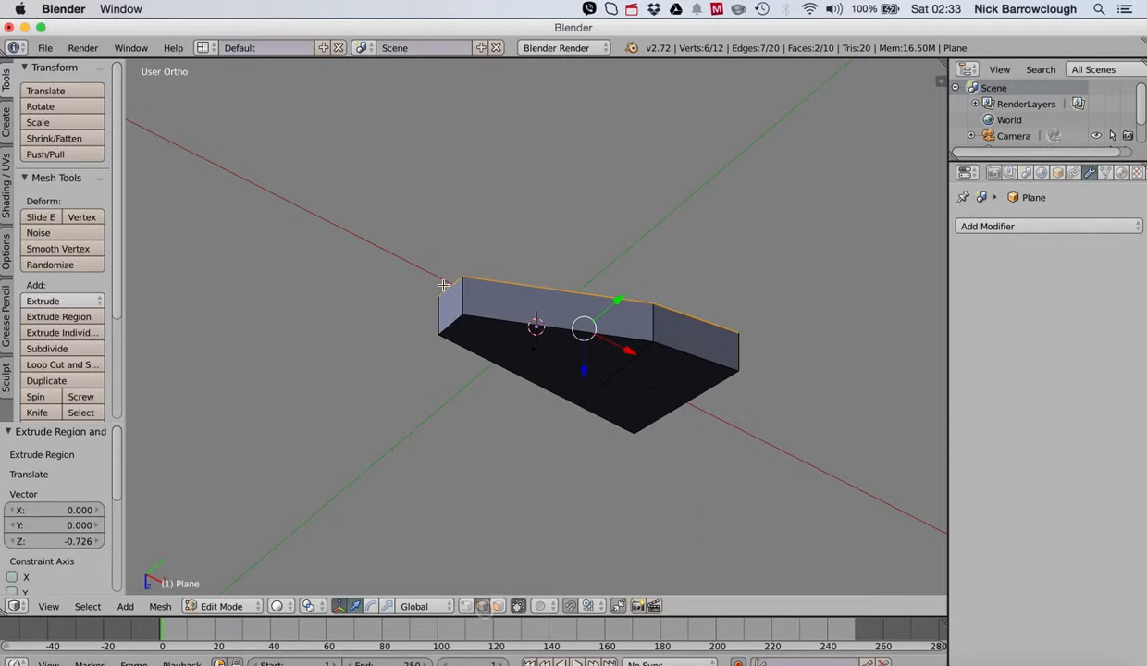
right_click(453, 327)
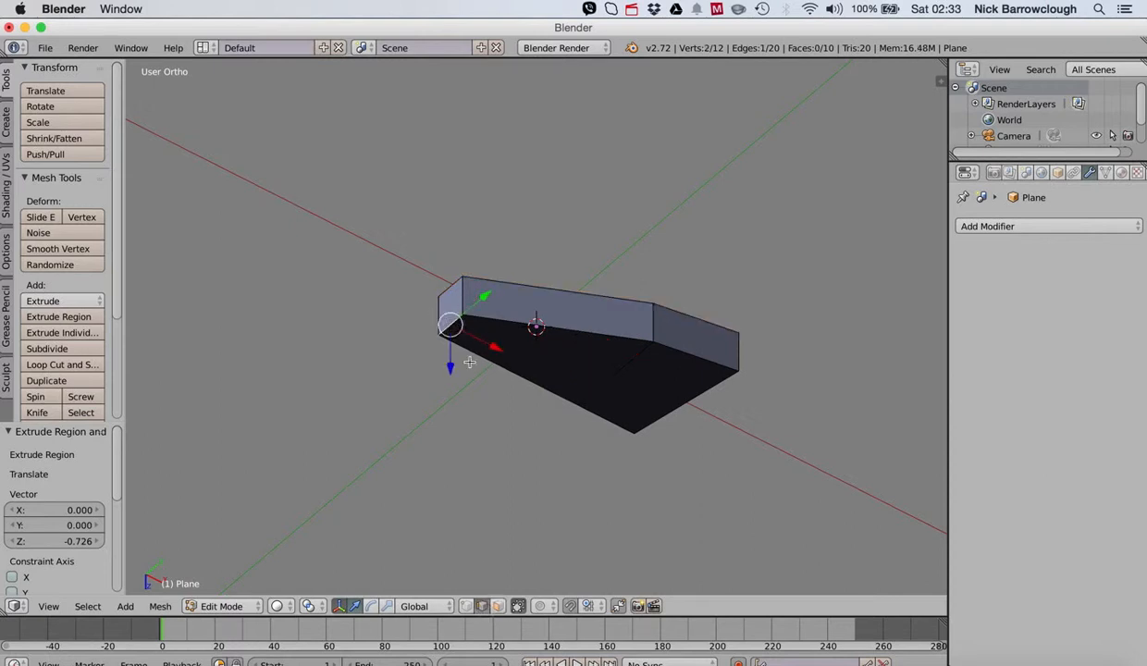
left_click_drag(452, 367, 454, 346)
Check the sloped block, switch to the front orthographic view and return to Object Mode
scroll(793, 293, "right", 5)
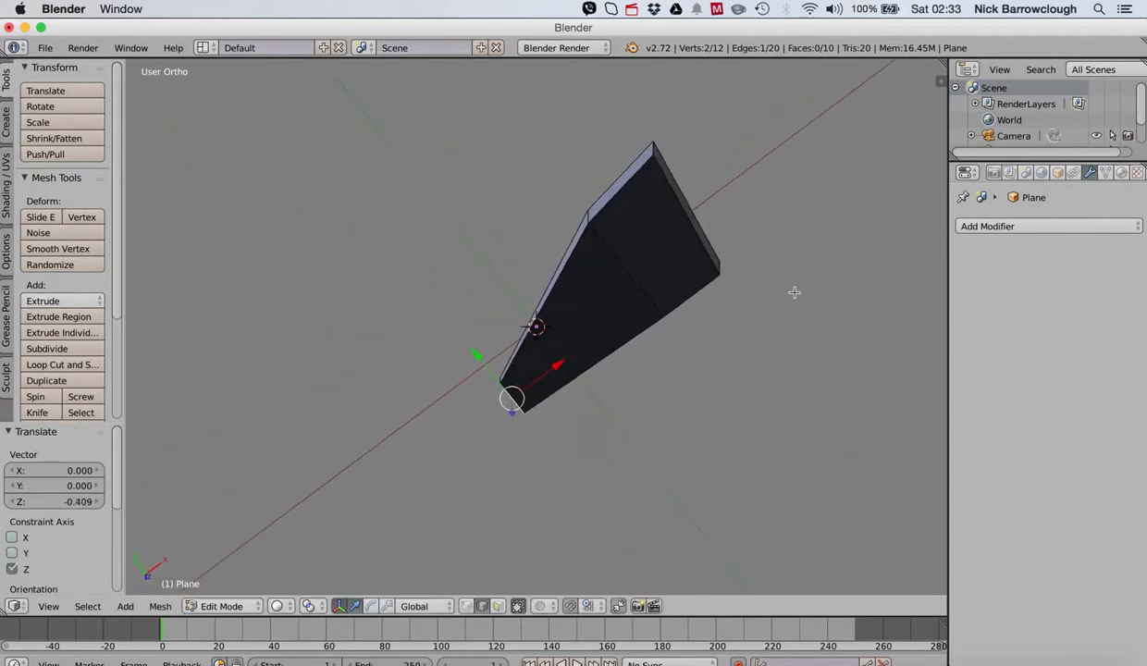
scroll(794, 292, "left", 3)
scroll(793, 293, "down", 5)
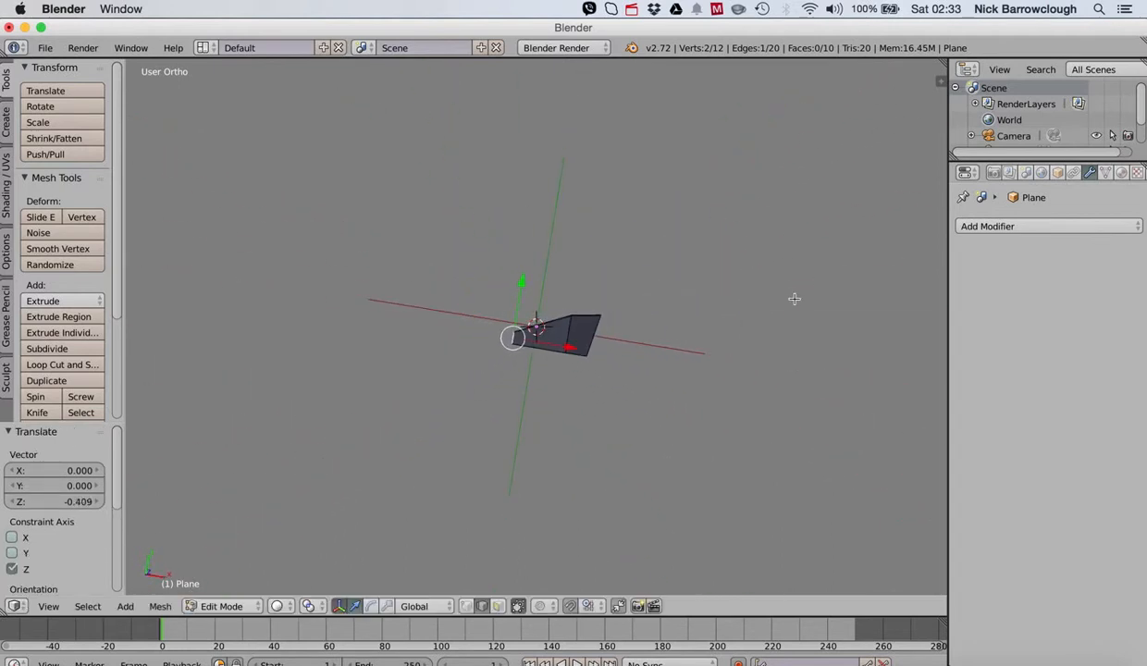
left_click(48, 606)
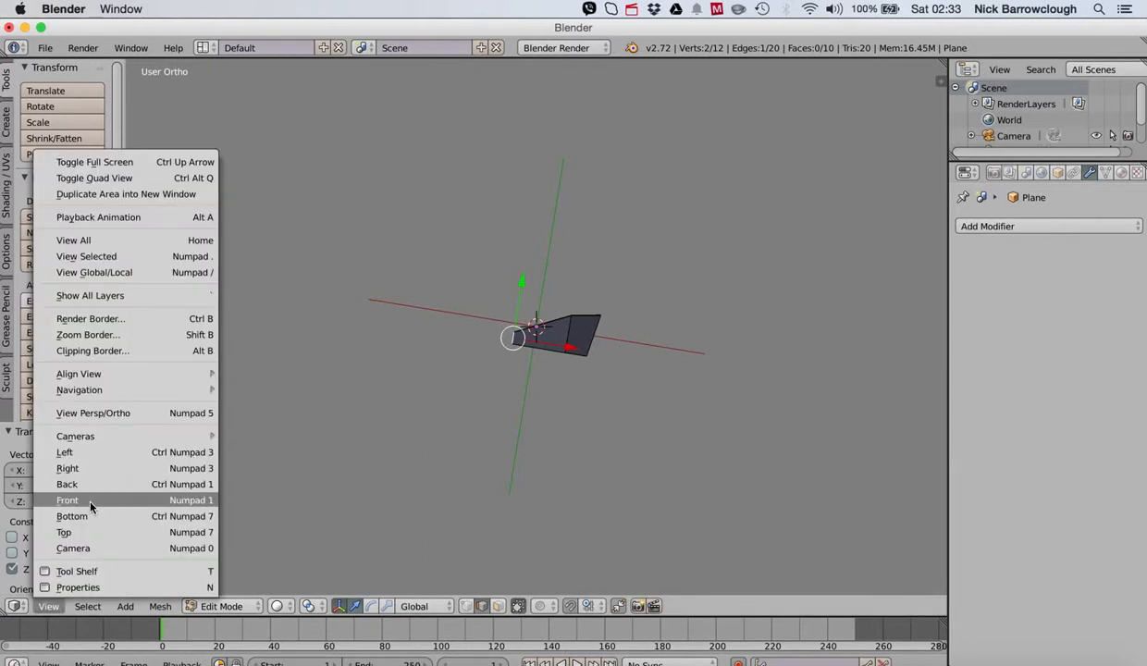
key("Escape")
key("KP_1")
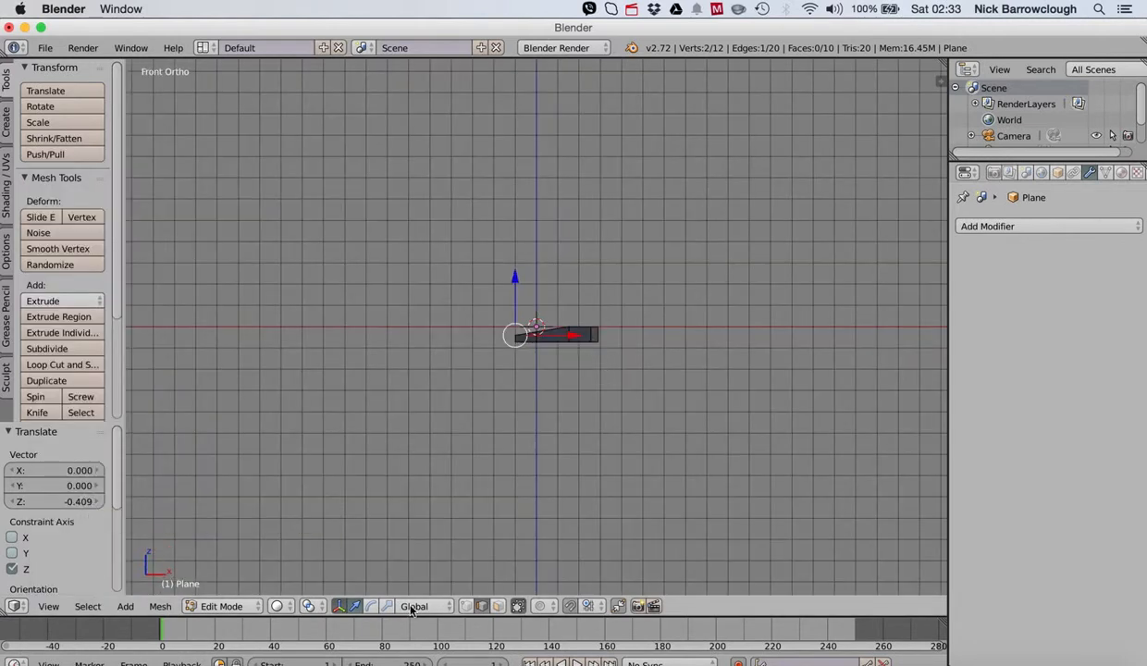
left_click(210, 613)
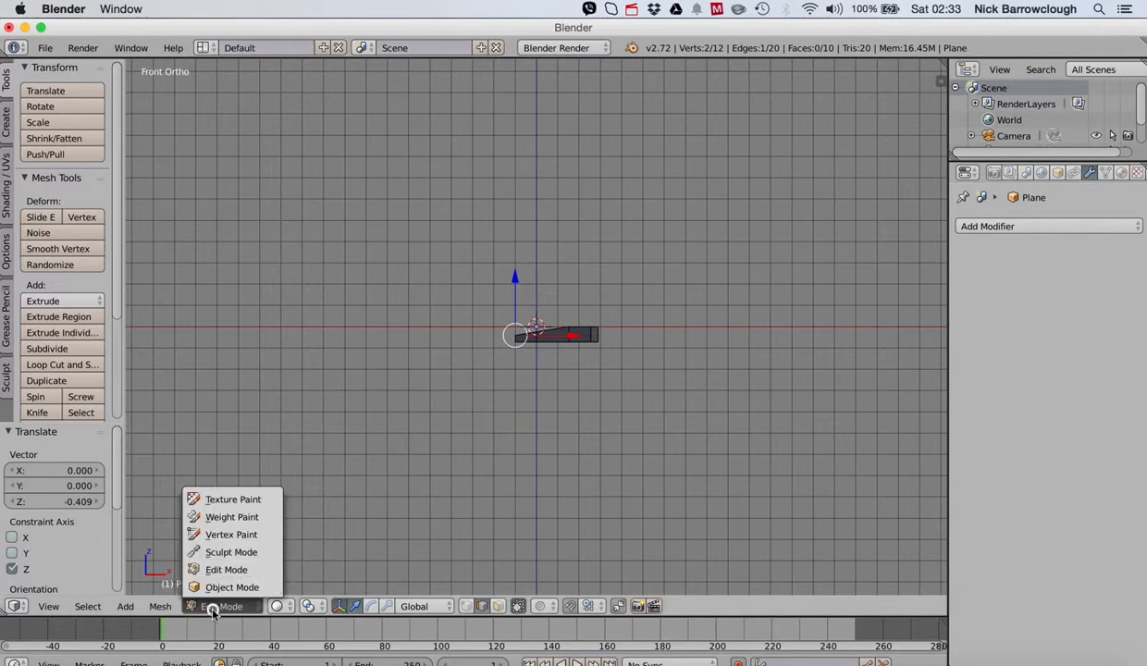
left_click(215, 589)
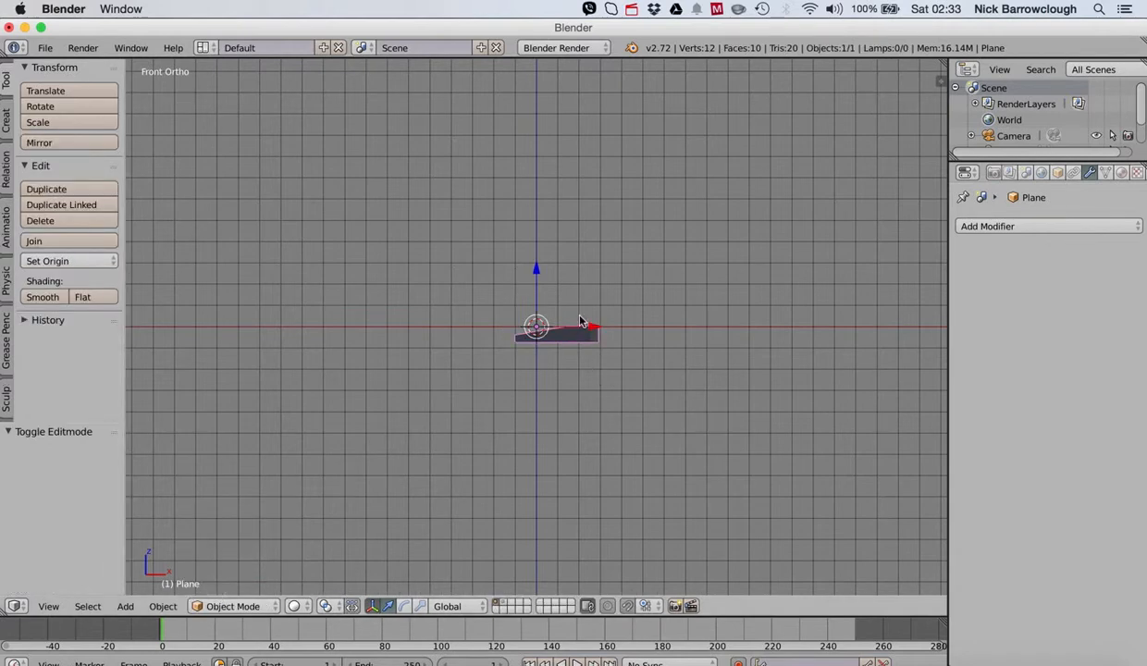
Rotate the block about 86° around the global X axis and inspect it from several angles
key("r")
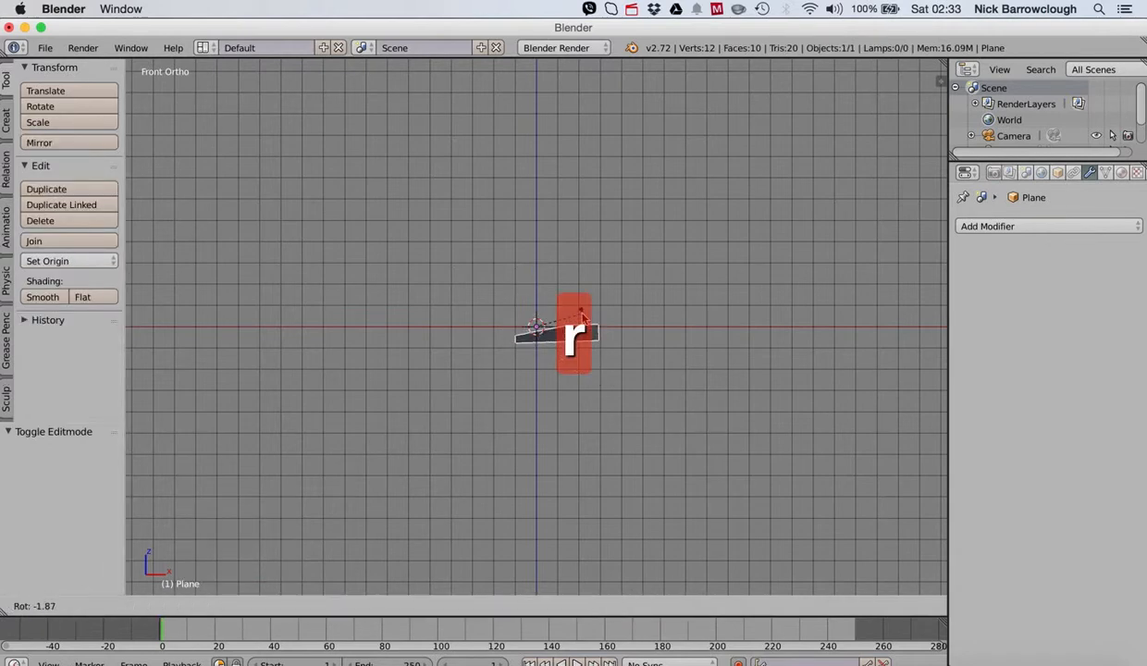
key("x")
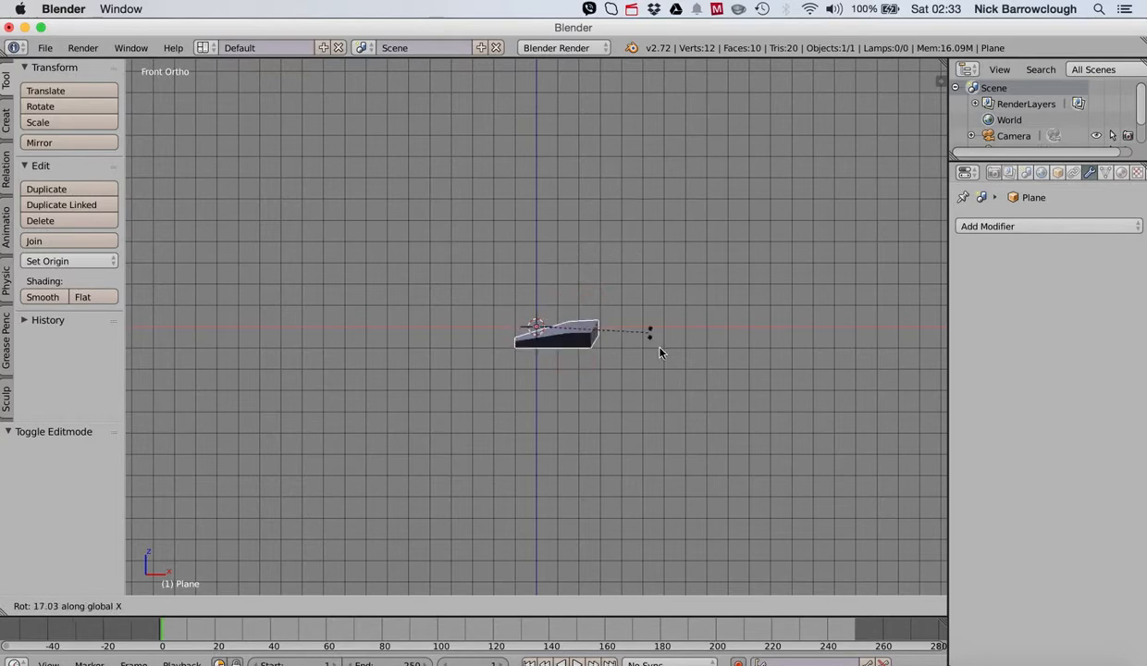
left_click(577, 460)
middle_click_drag(555, 370, 542, 307)
scroll(542, 307, "left", 10)
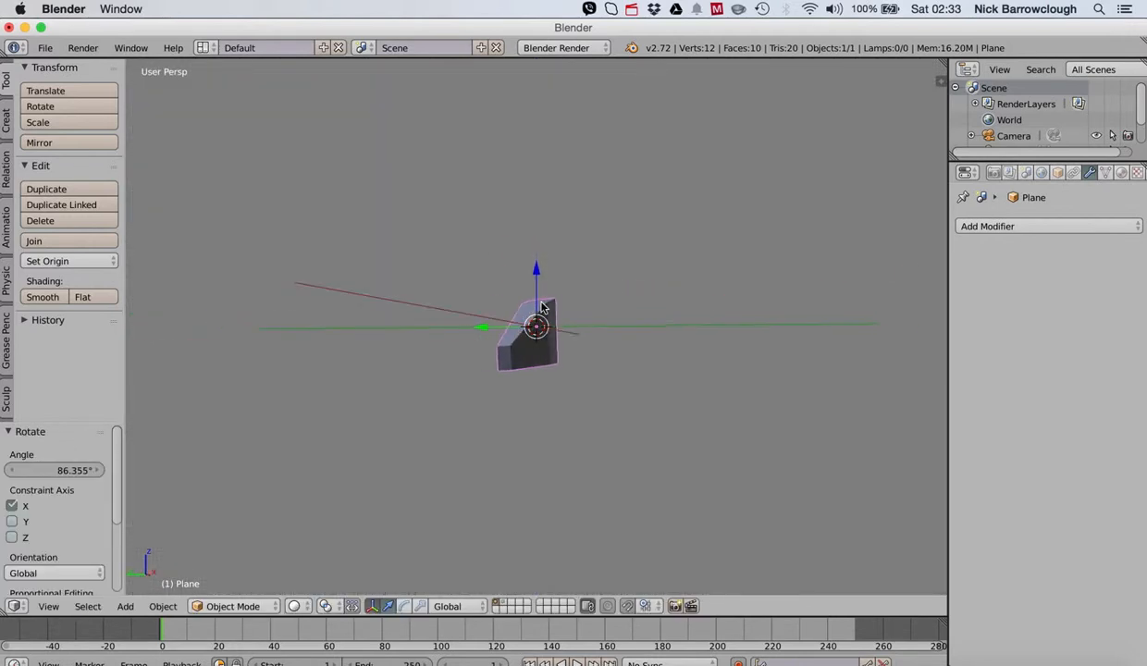
scroll(542, 306, "right", 6)
scroll(557, 248, "left", 8)
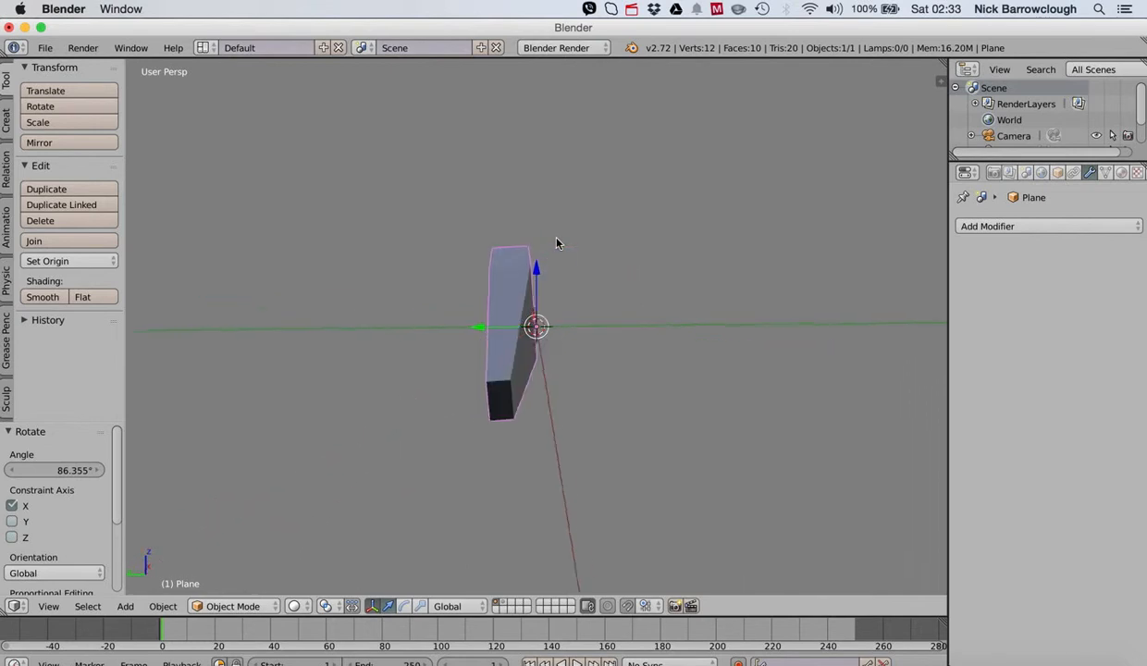
Add a Subdivision Surface modifier to the block and check how it rounds the shape
left_click(1018, 225)
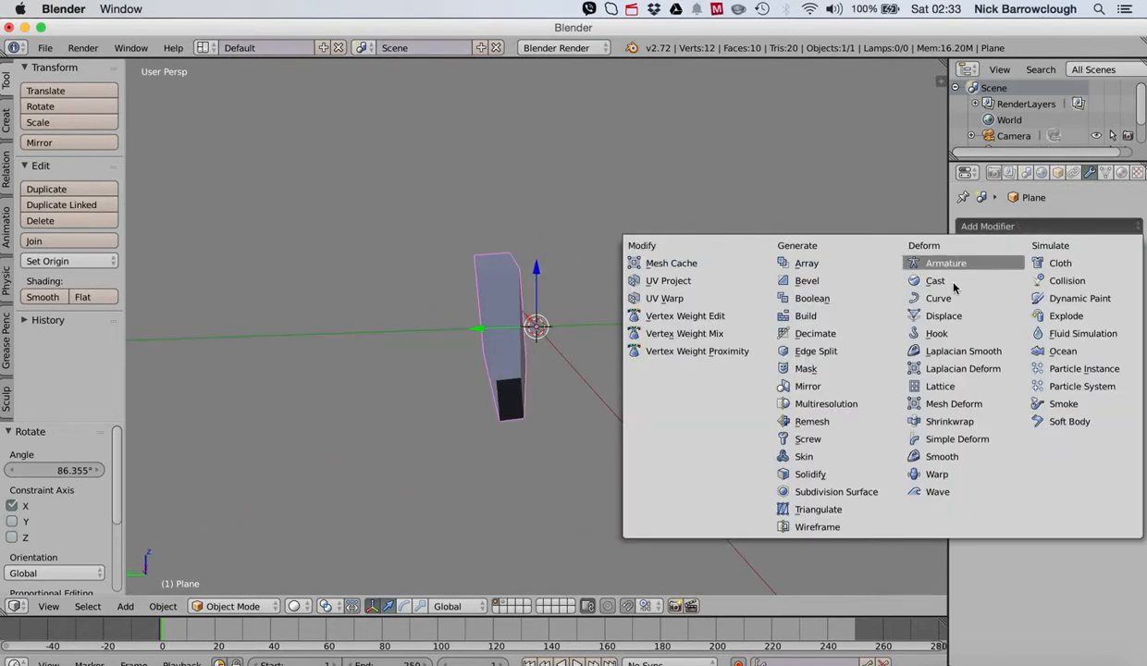
left_click(816, 490)
scroll(537, 325, "left", 10)
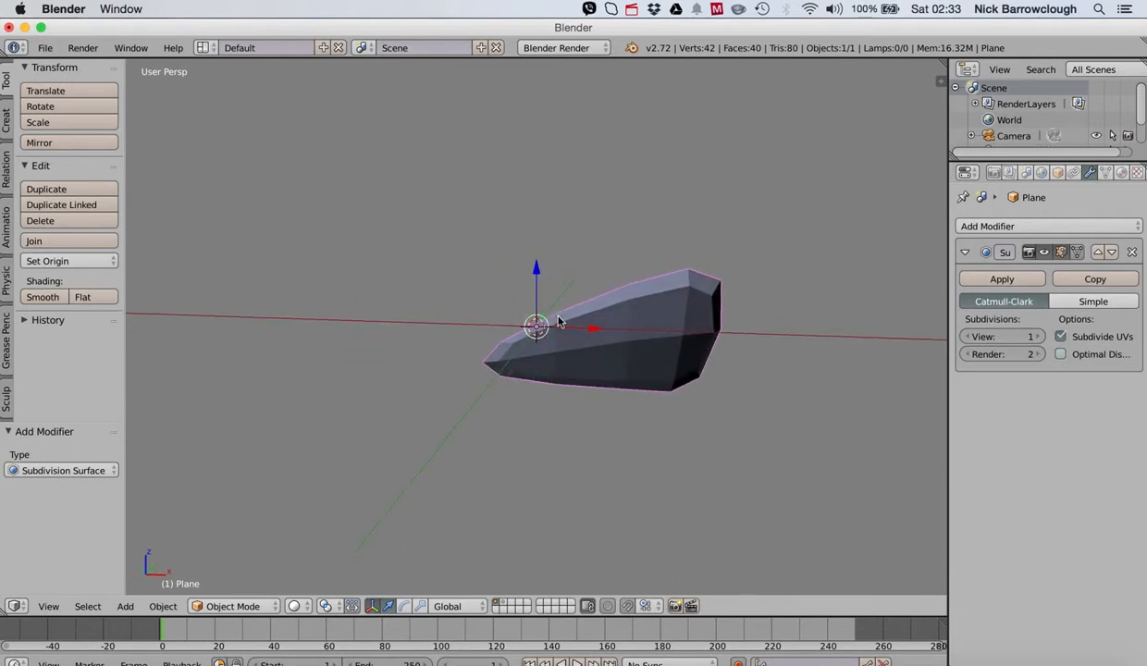
scroll(557, 321, "left", 10)
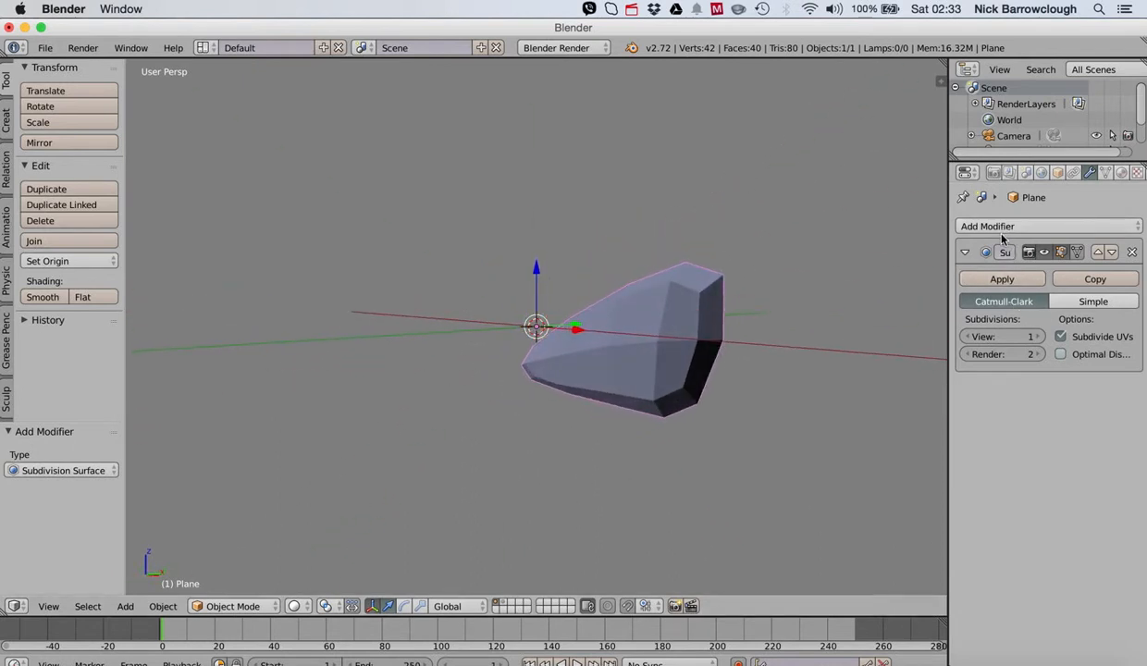
Turn off the Subdivision Surface modifier's viewport display and switch the block to Edit Mode
left_click(1044, 252)
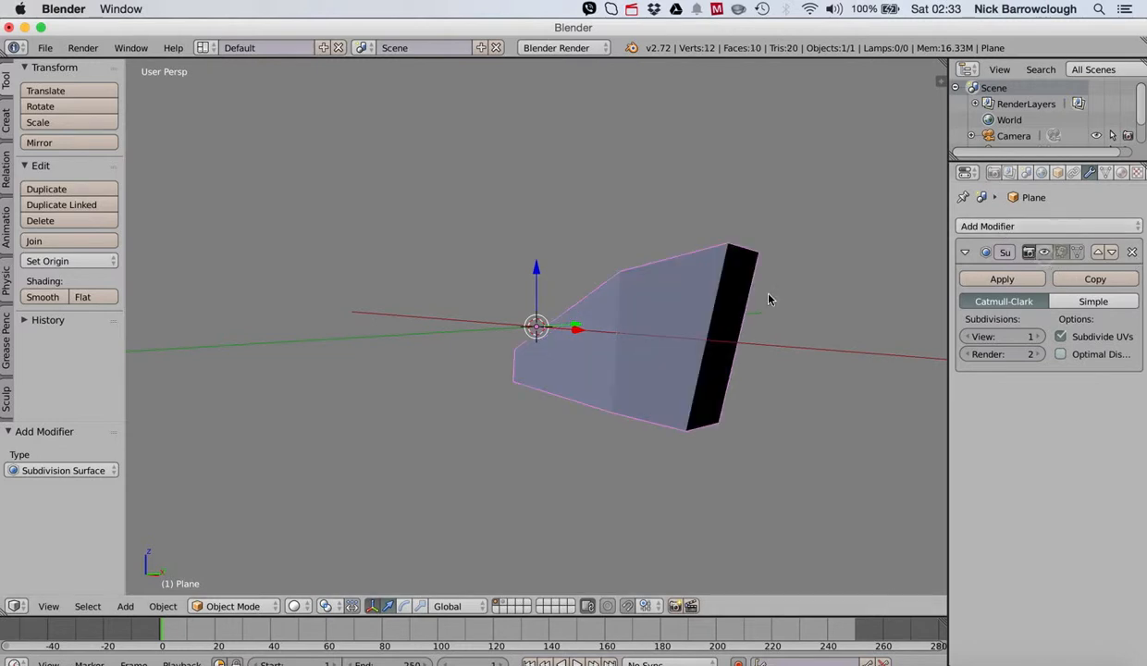
scroll(584, 374, "left", 10)
scroll(562, 319, "left", 5)
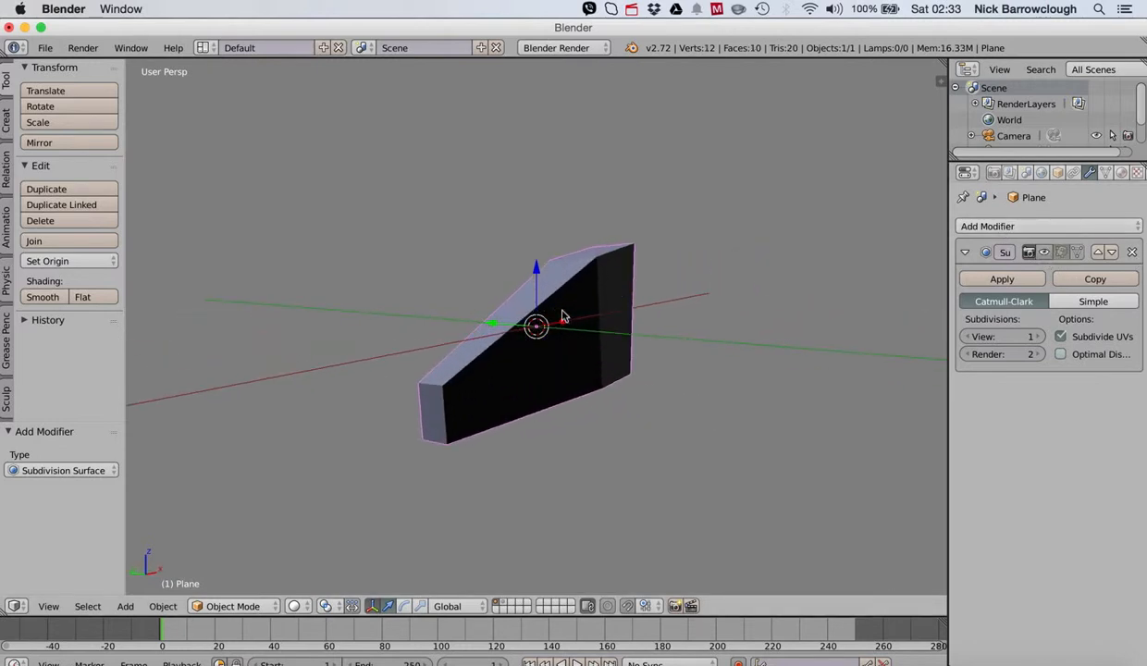
left_click(230, 609)
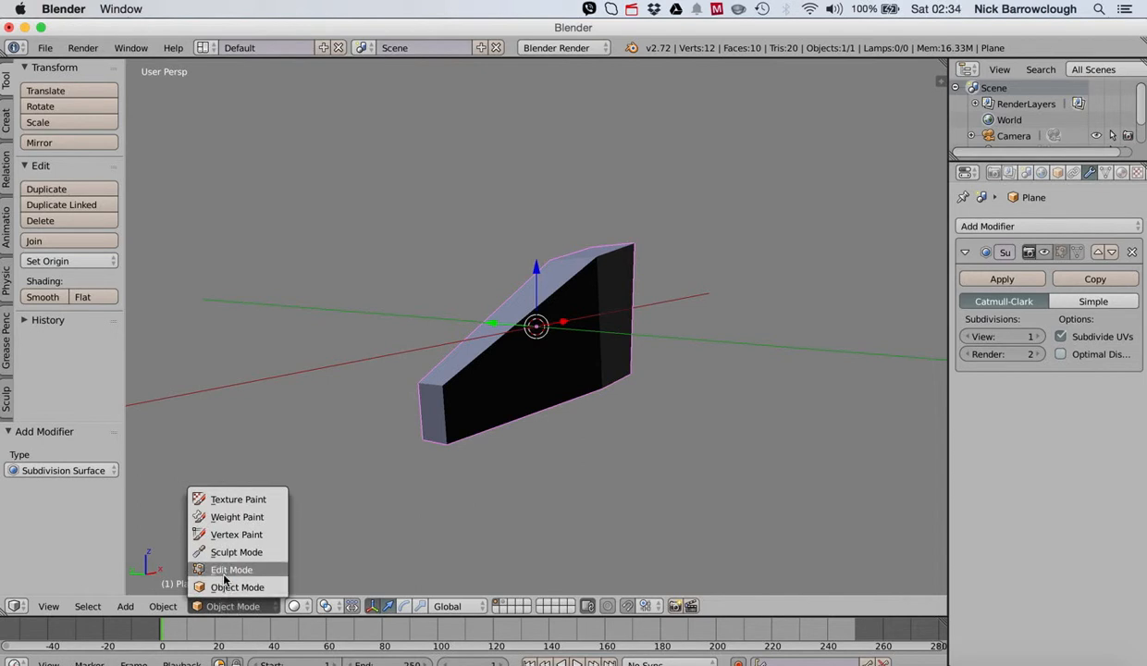
left_click(225, 570)
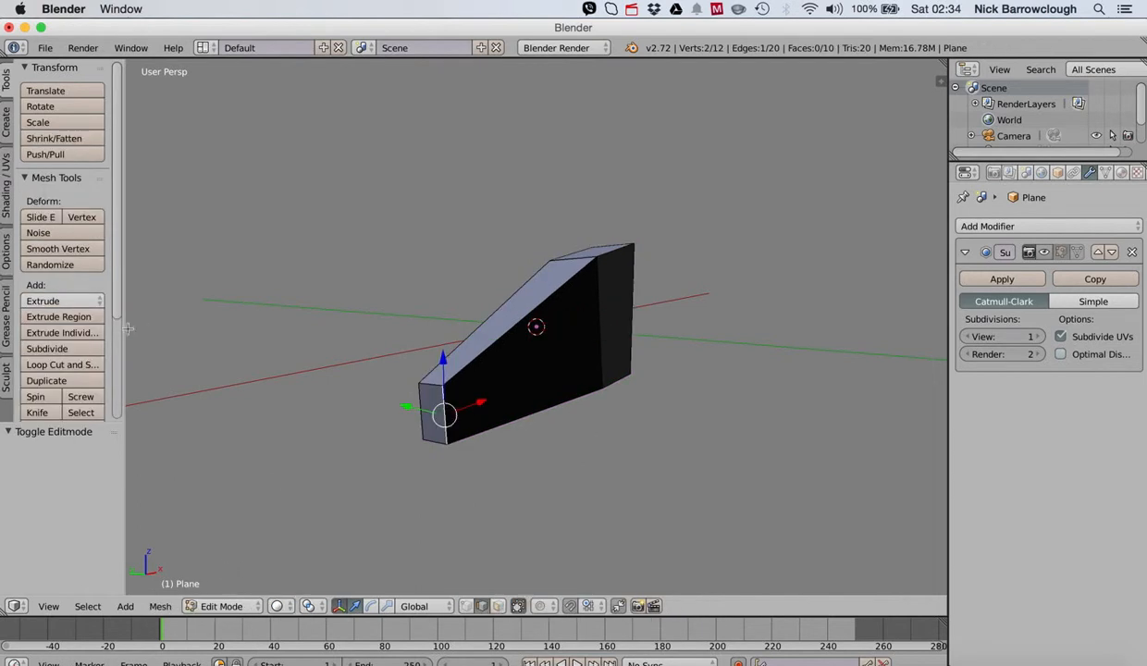
Add two loop cuts across the tapered section, one right beside the bend and one close to the narrow end
left_click(70, 365)
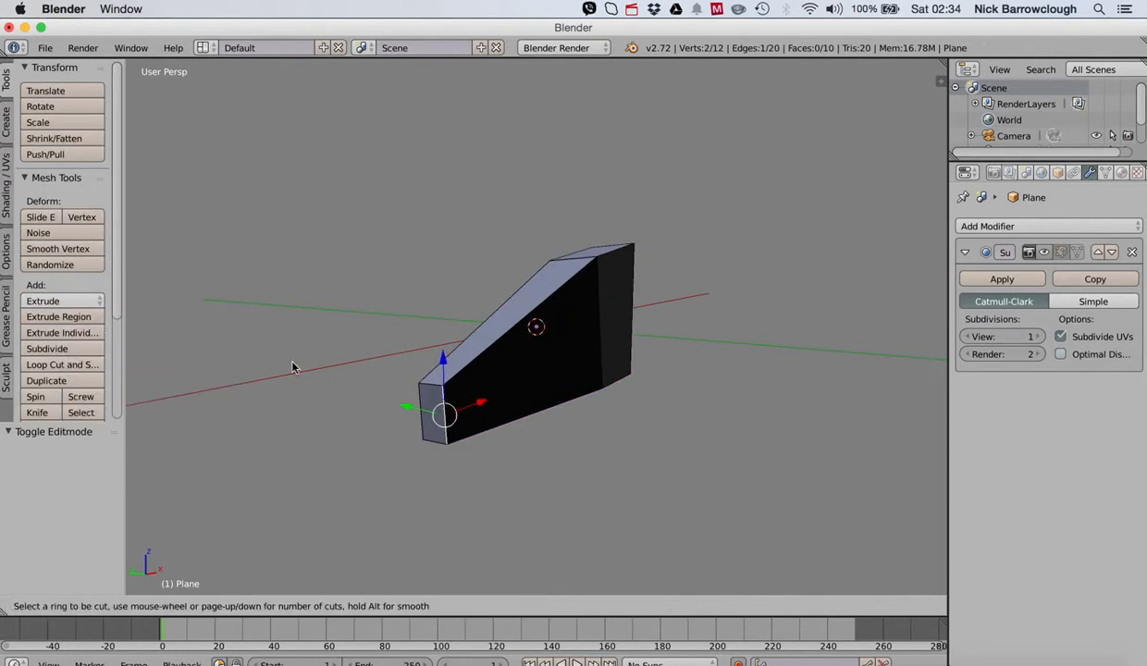
left_click(504, 340)
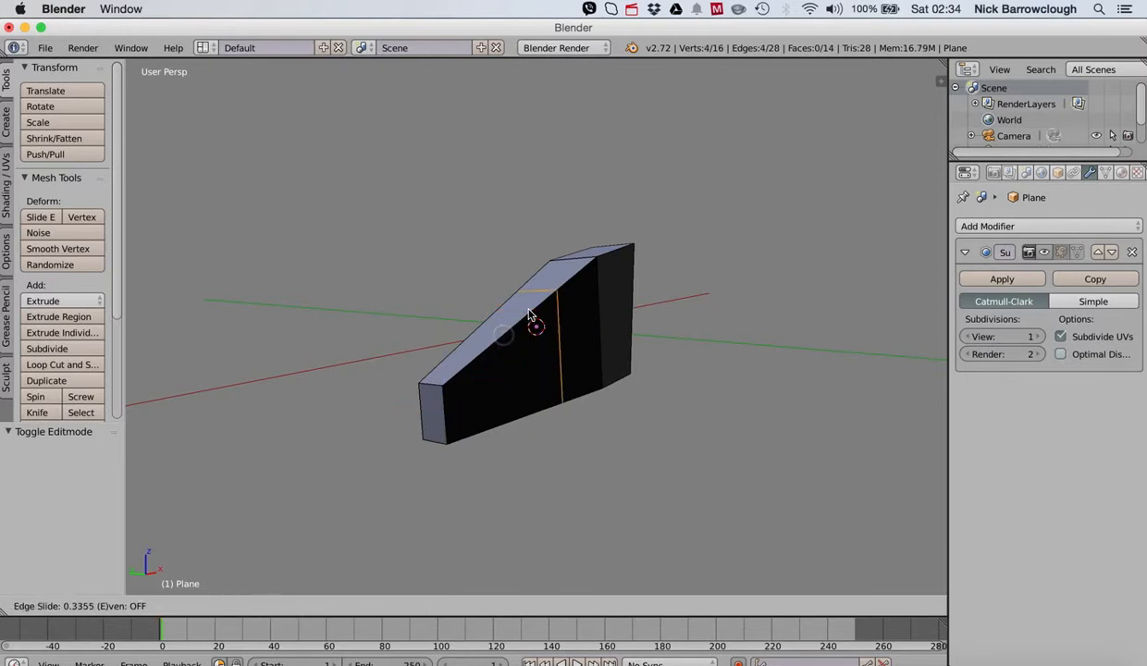
left_click(578, 278)
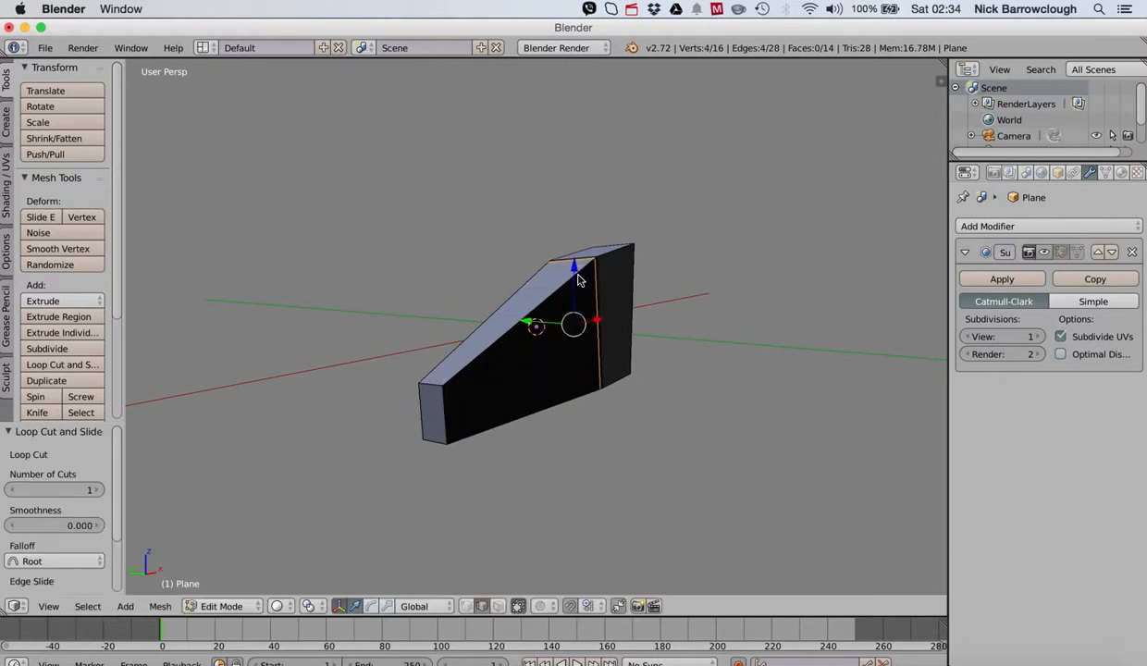
left_click(59, 365)
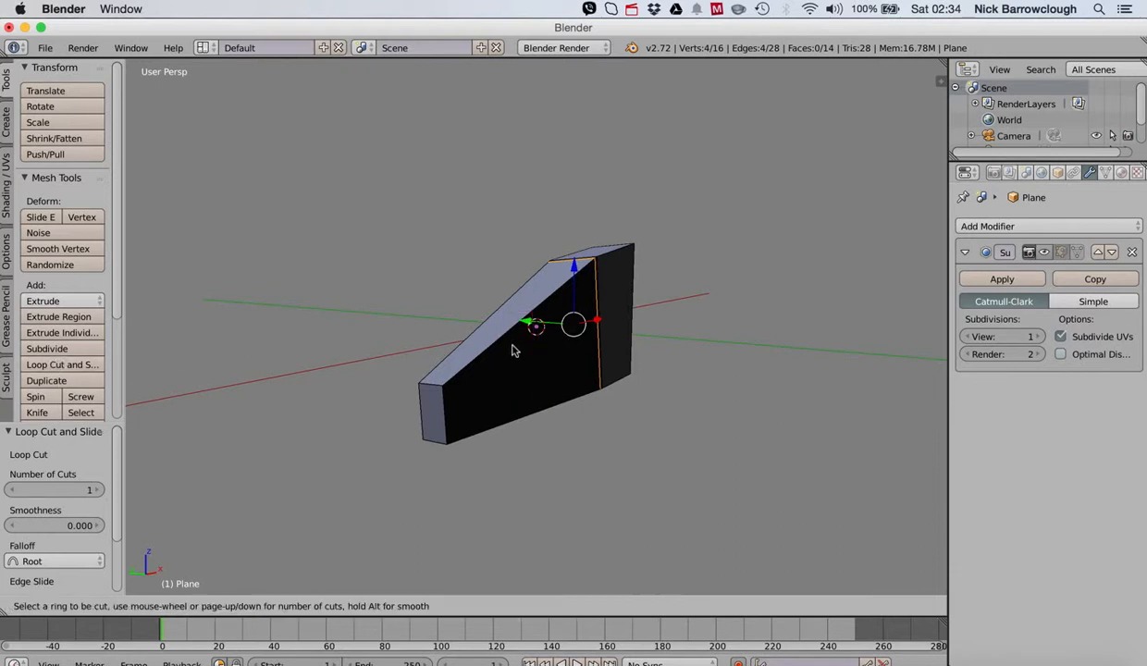
left_click(516, 344)
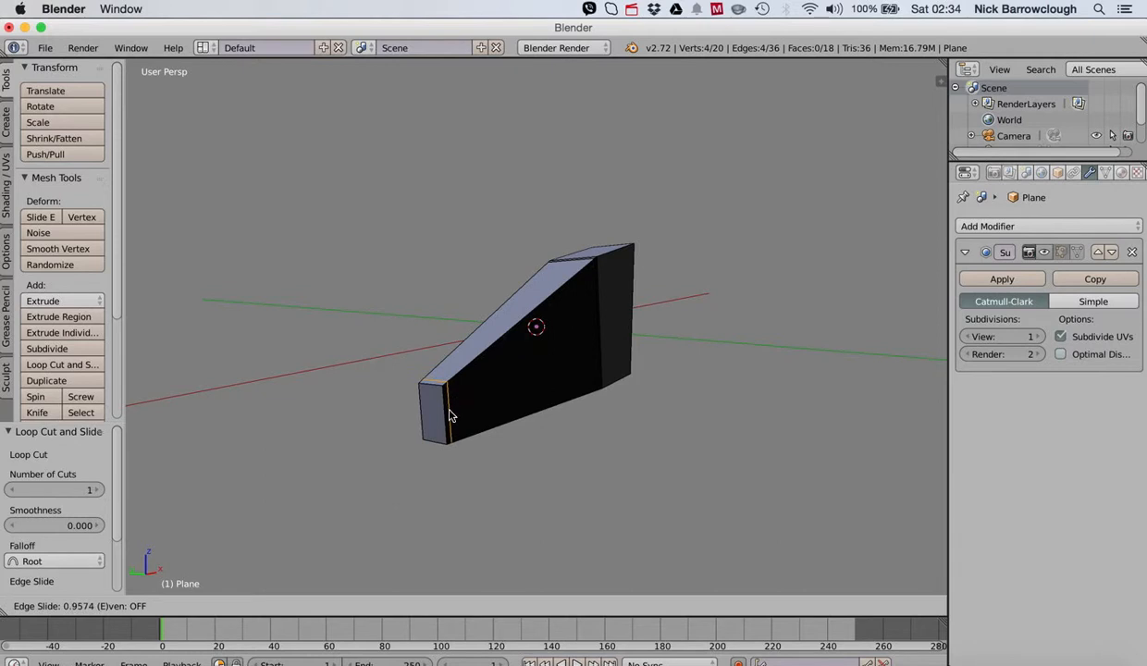
left_click(448, 417)
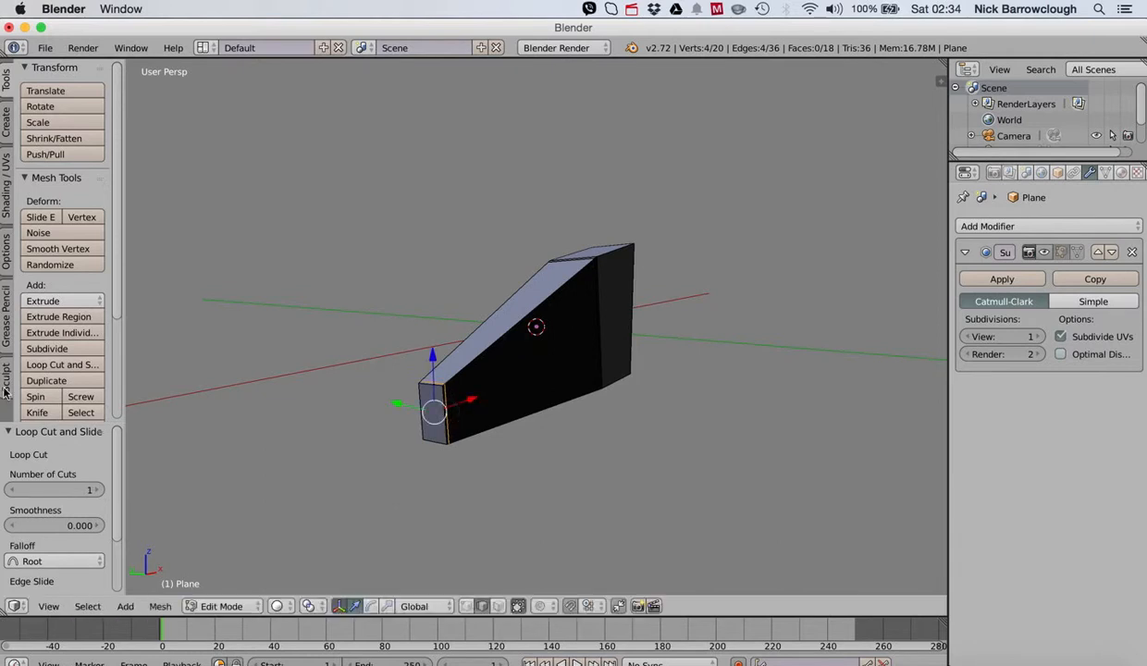
Add two lengthwise loop cuts around the block's thickness, slid about 0.81 and -0.81 towards its opposite side faces
left_click(55, 365)
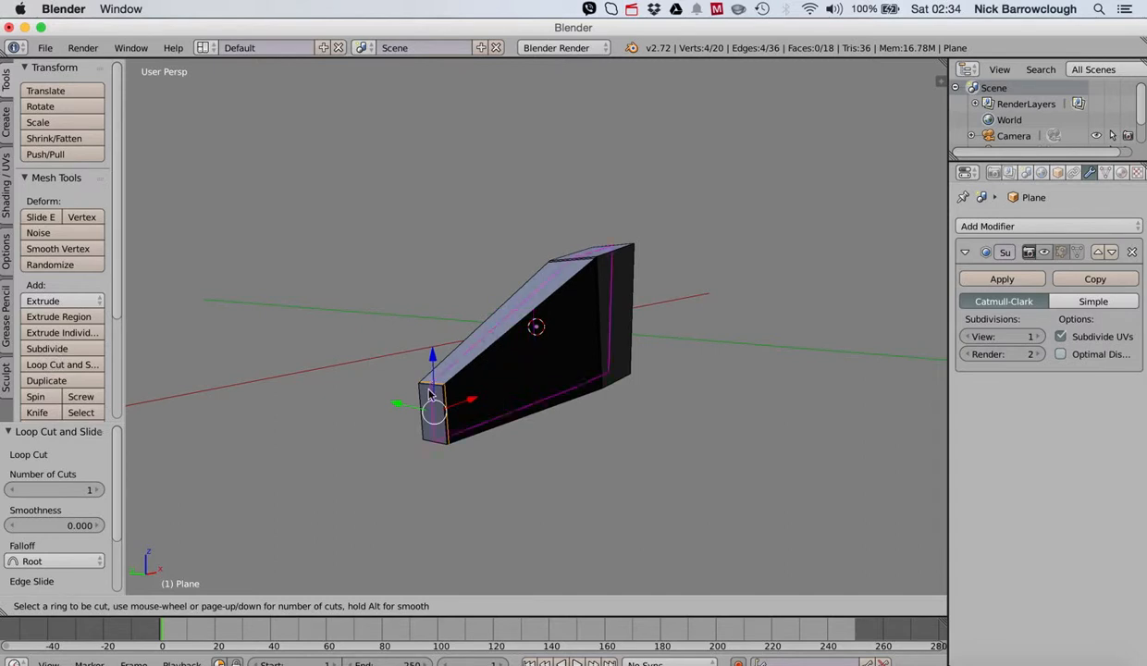
left_click(430, 393)
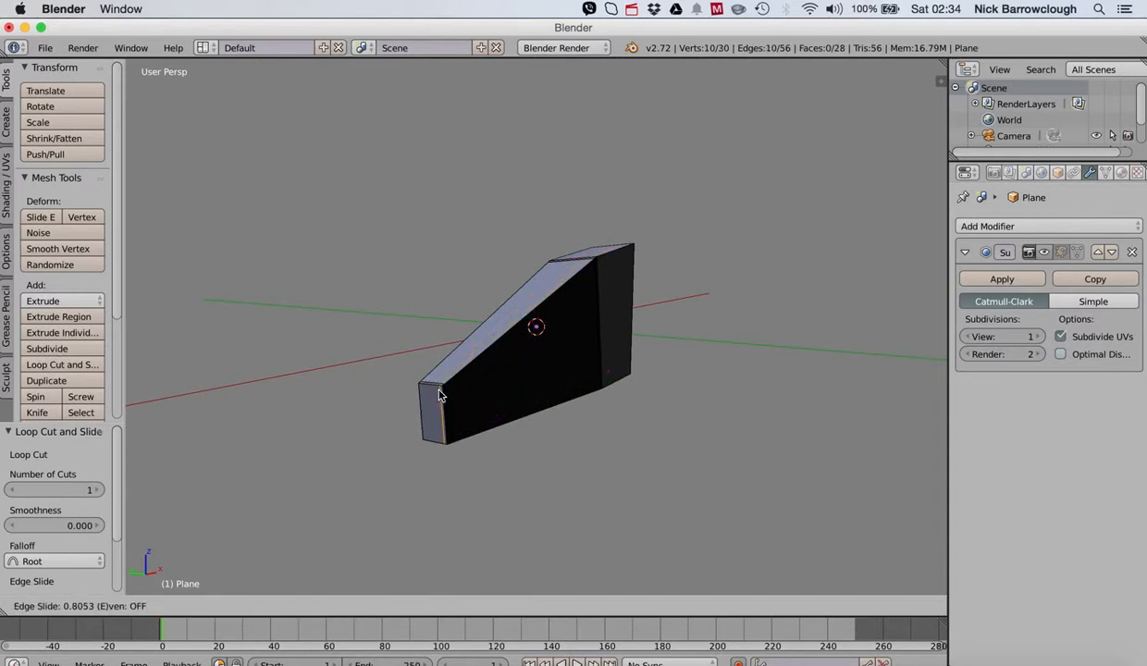
left_click(440, 392)
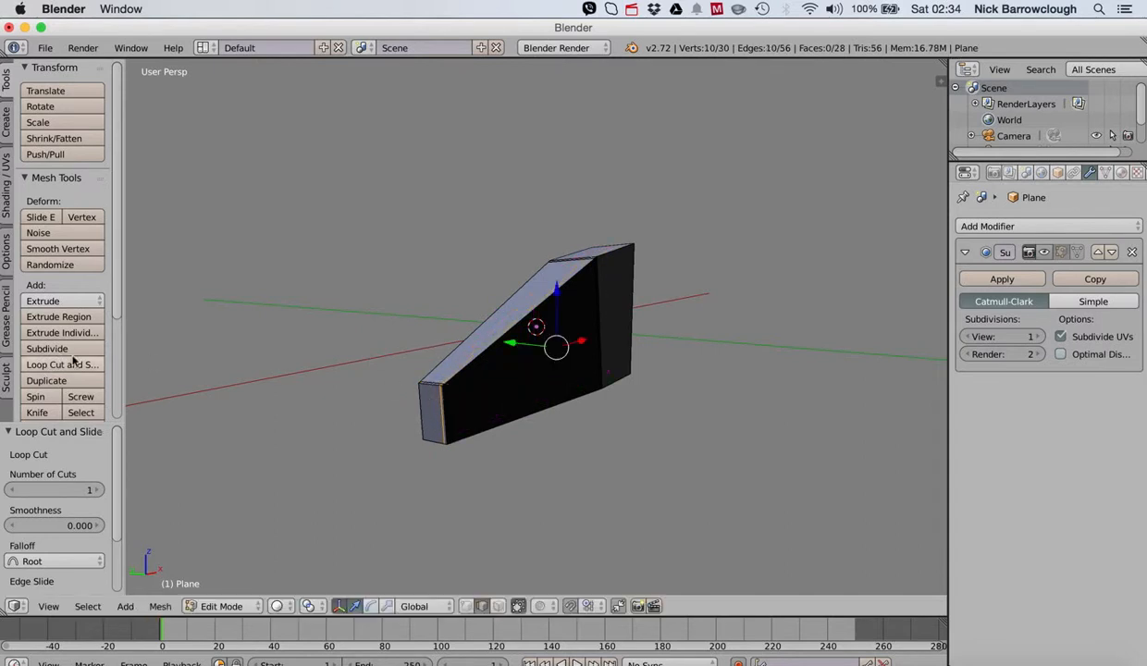
left_click(88, 365)
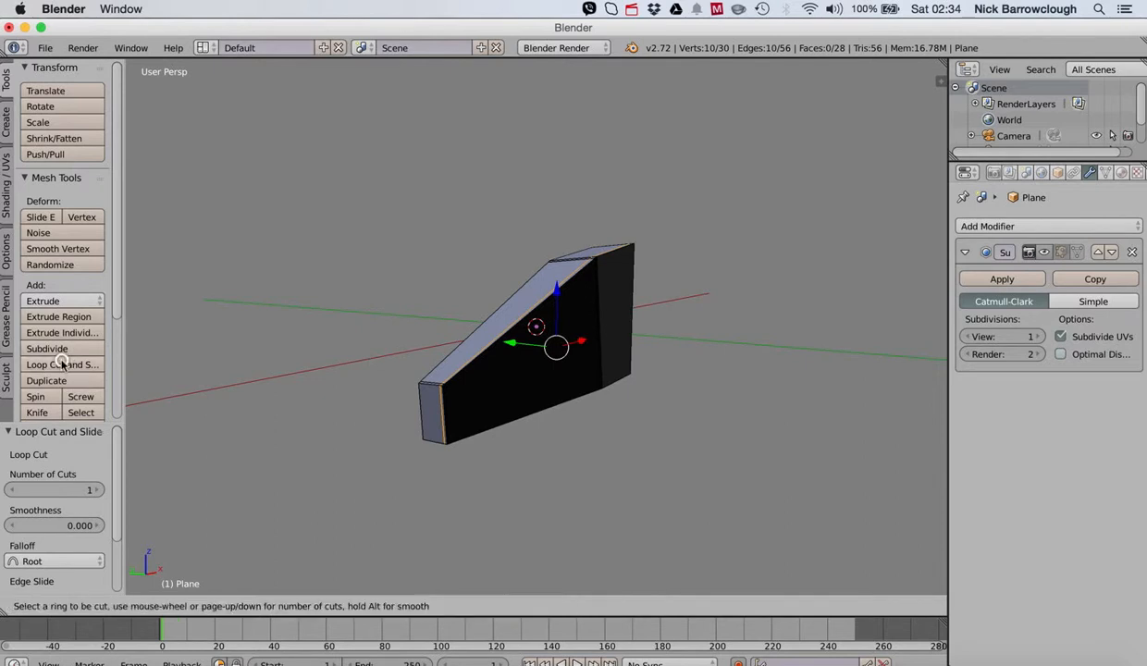
left_click(427, 384)
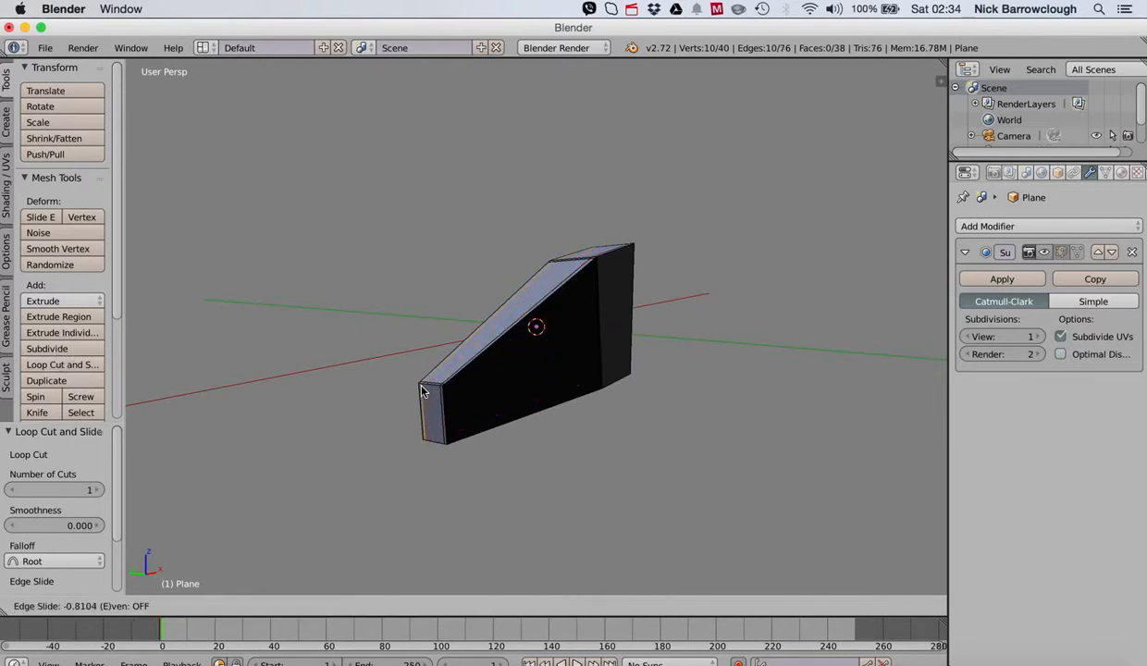
left_click(421, 390)
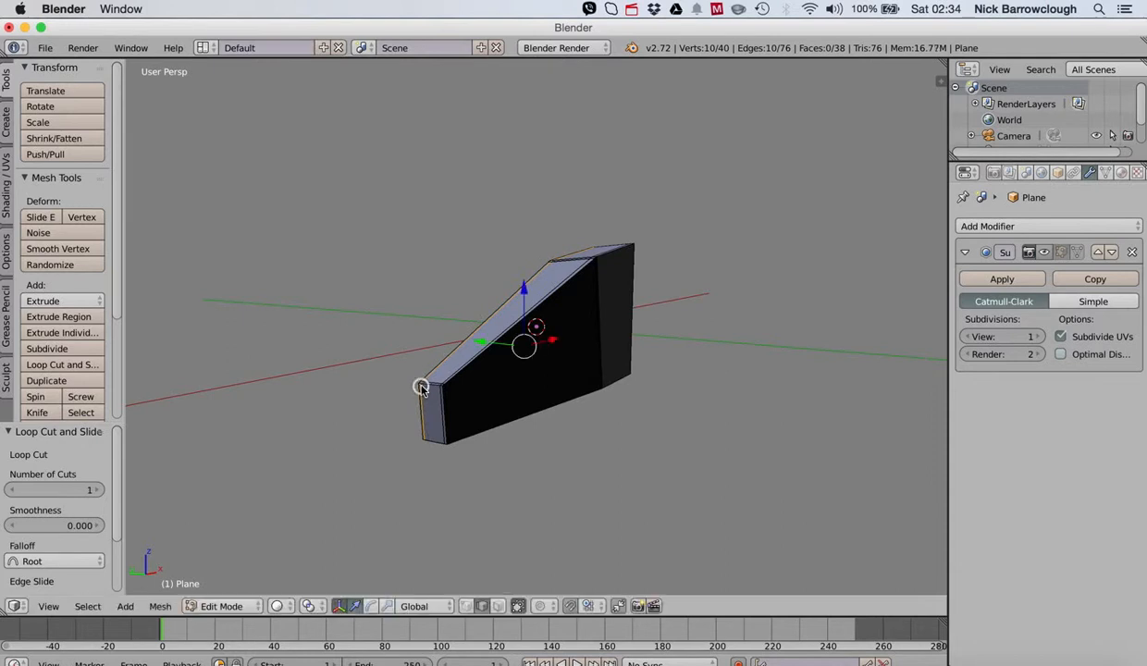
Add a loop cut across the wide section and slide it right beside the bend
middle_click_drag(423, 389, 534, 326)
scroll(532, 325, "up", 5)
scroll(502, 323, "down", 2)
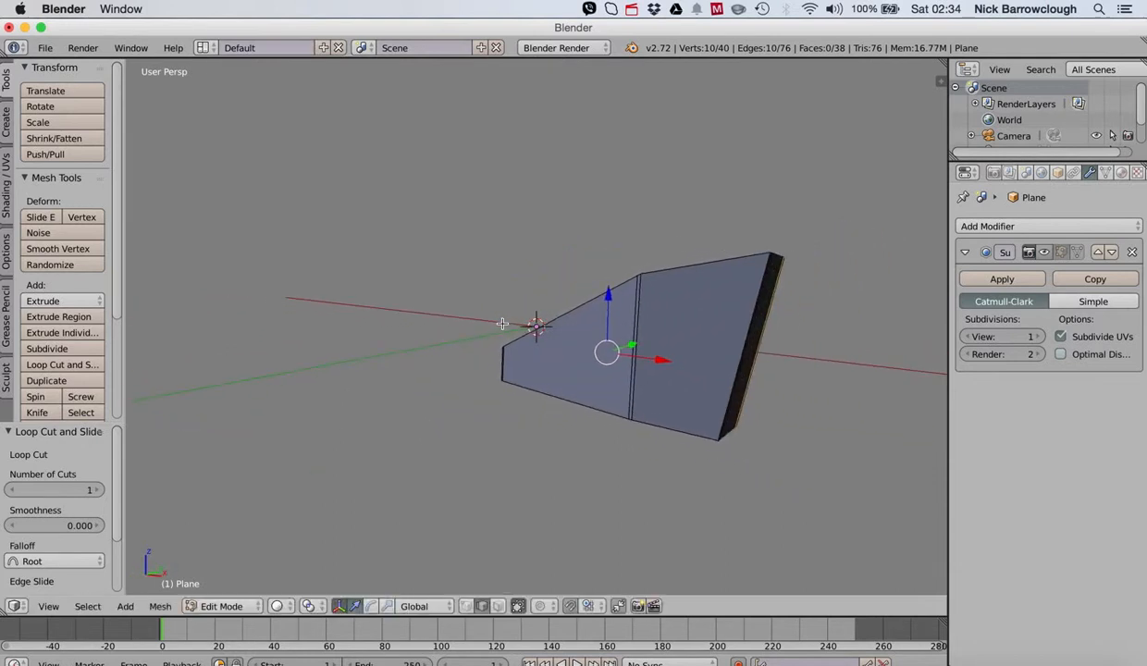
left_click(51, 365)
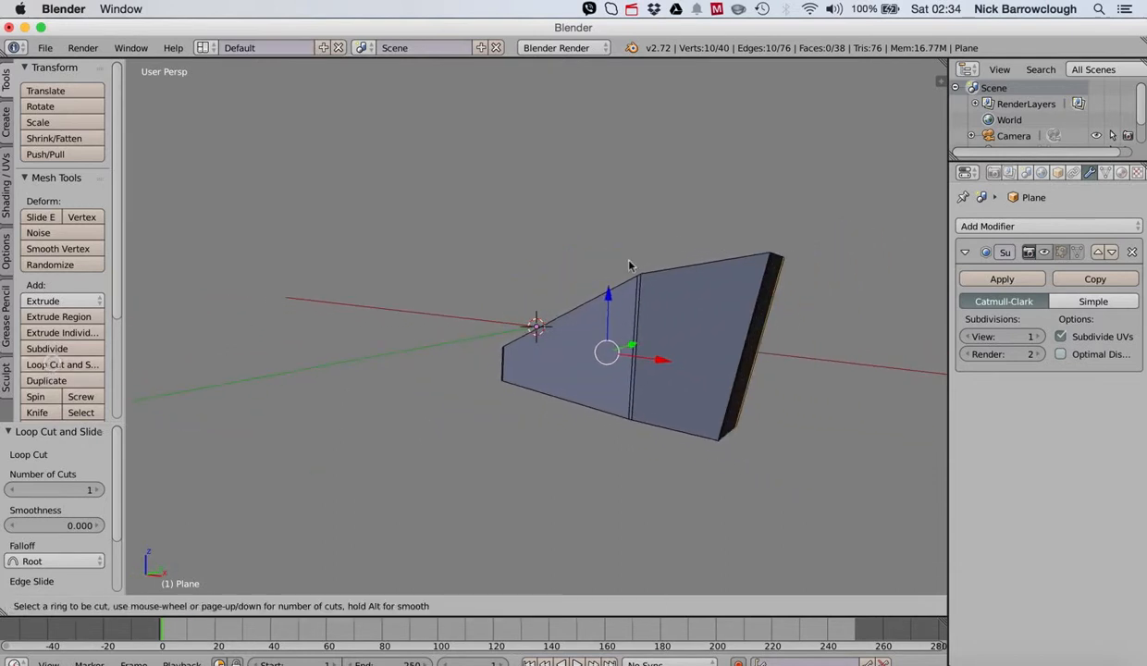
left_click(701, 275)
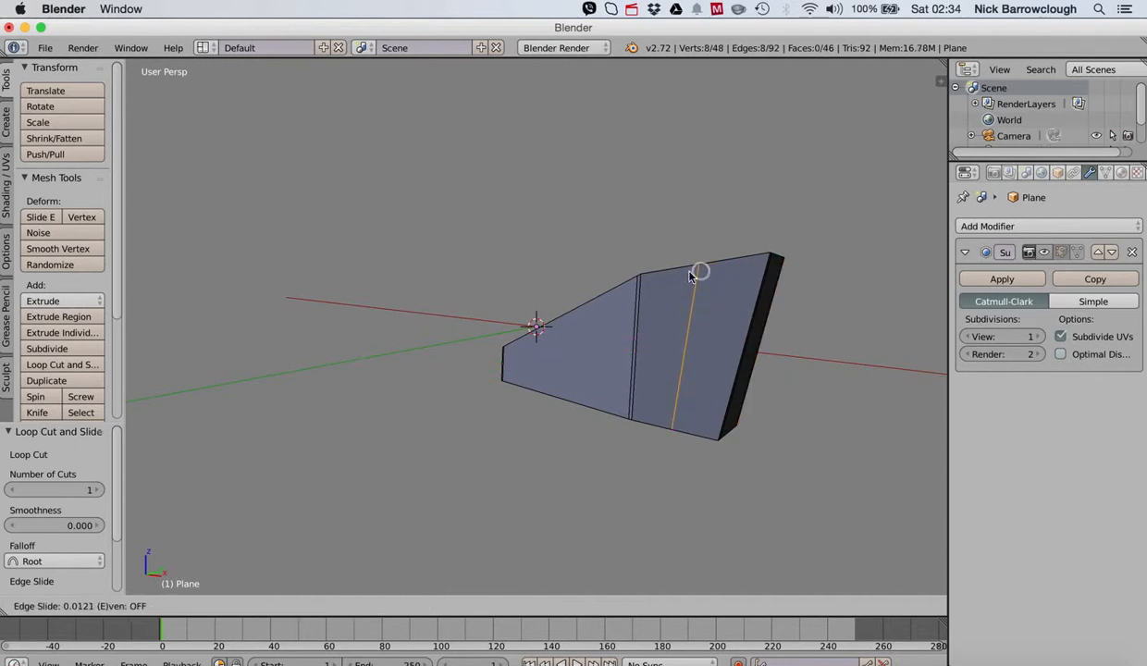
left_click(641, 281)
Add another loop cut across the wide section and slide it about -0.95, close to the wide end face
scroll(640, 282, "right", 5)
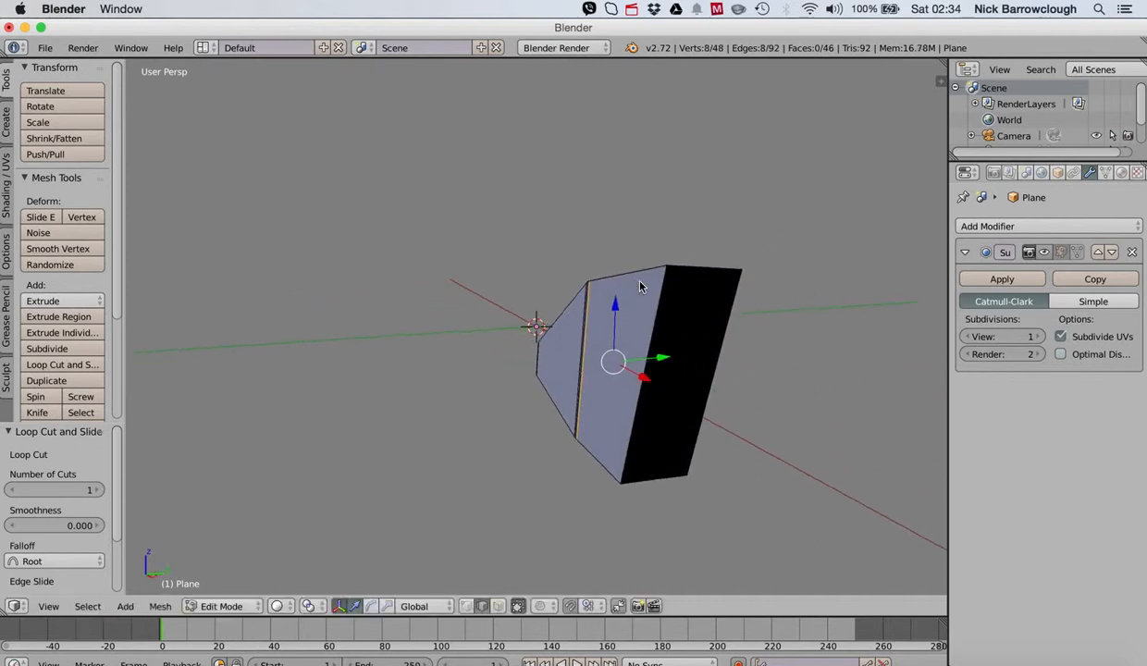
scroll(640, 286, "right", 3)
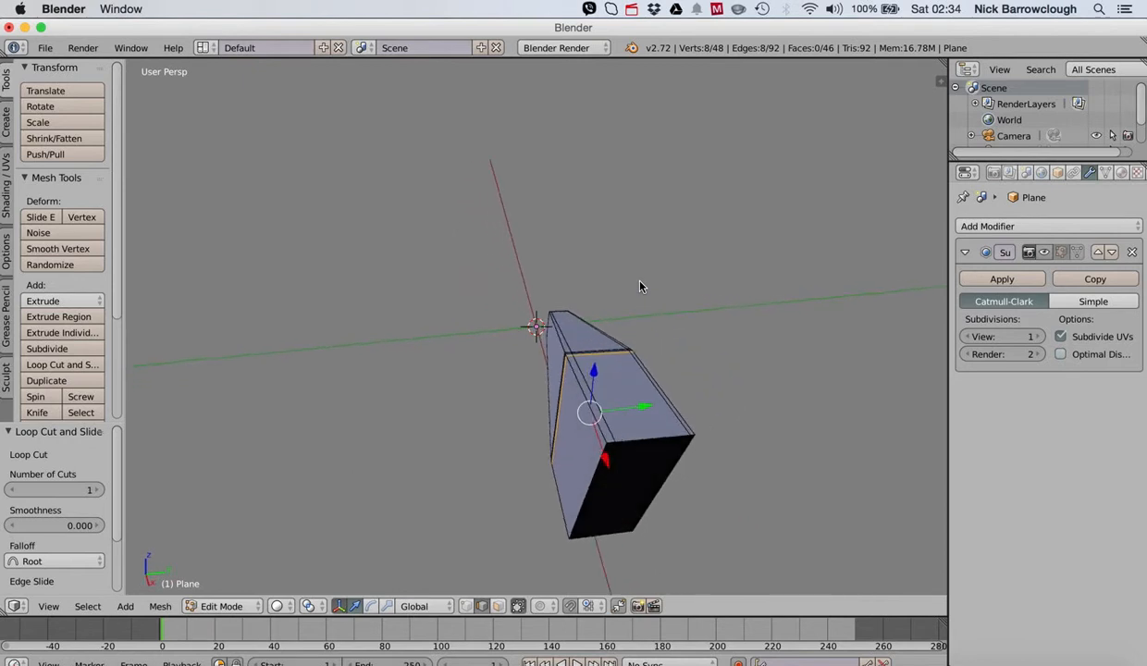
left_click(53, 365)
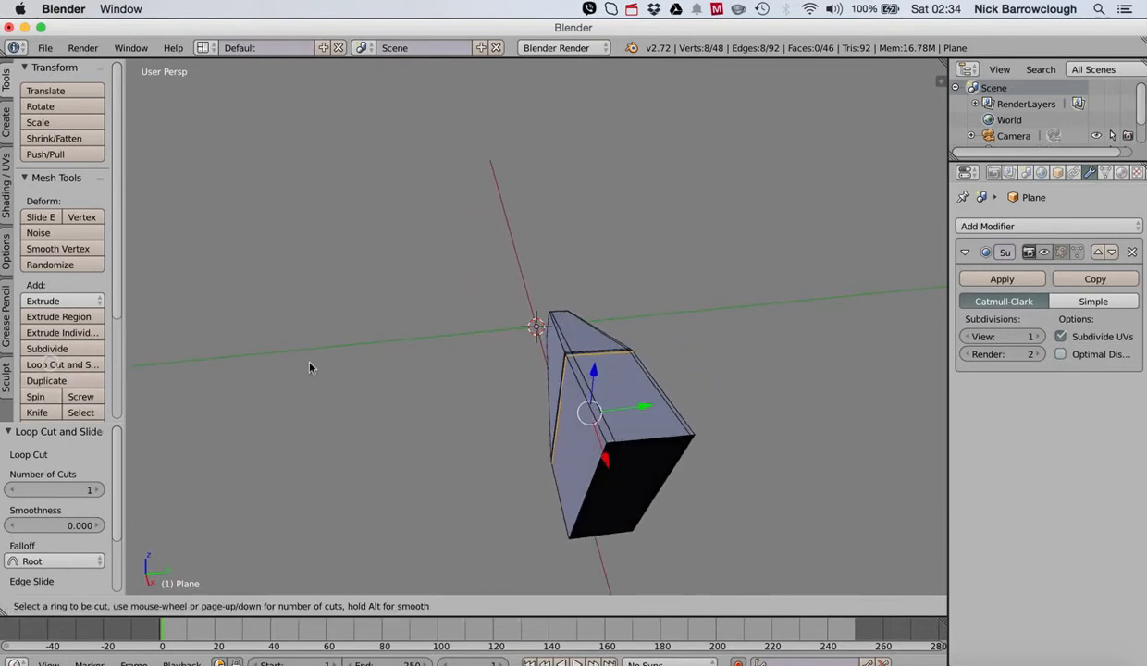
left_click(595, 415)
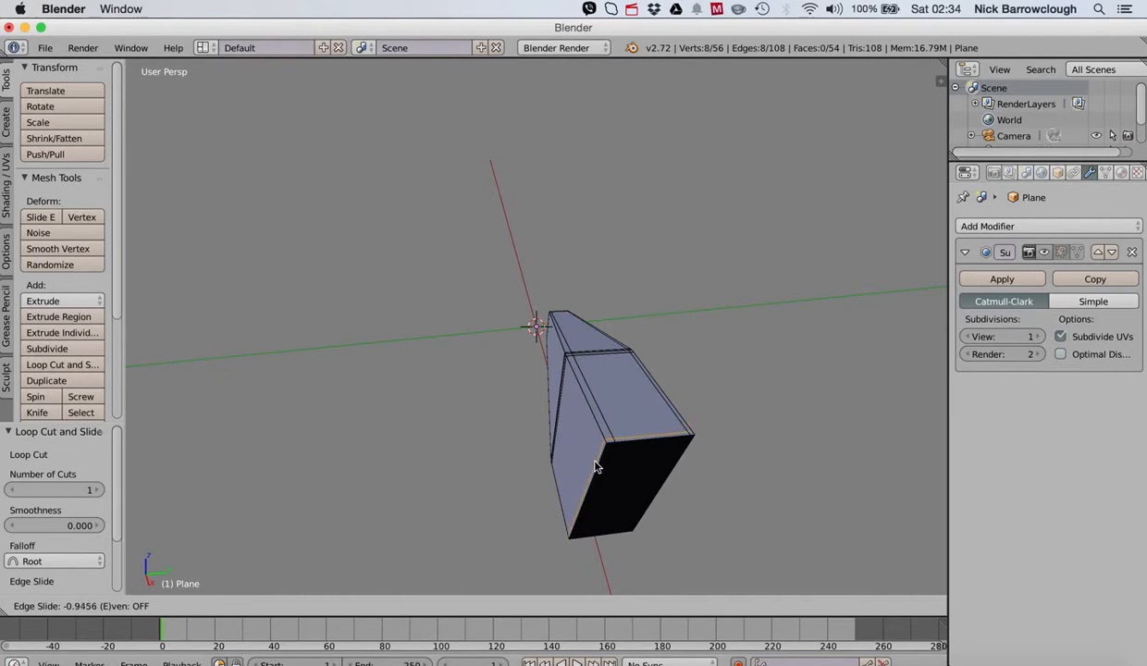
left_click(595, 467)
Add a lengthwise loop cut around the block's side and end faces and slide it just below the upper edge
scroll(595, 468, "left", 10)
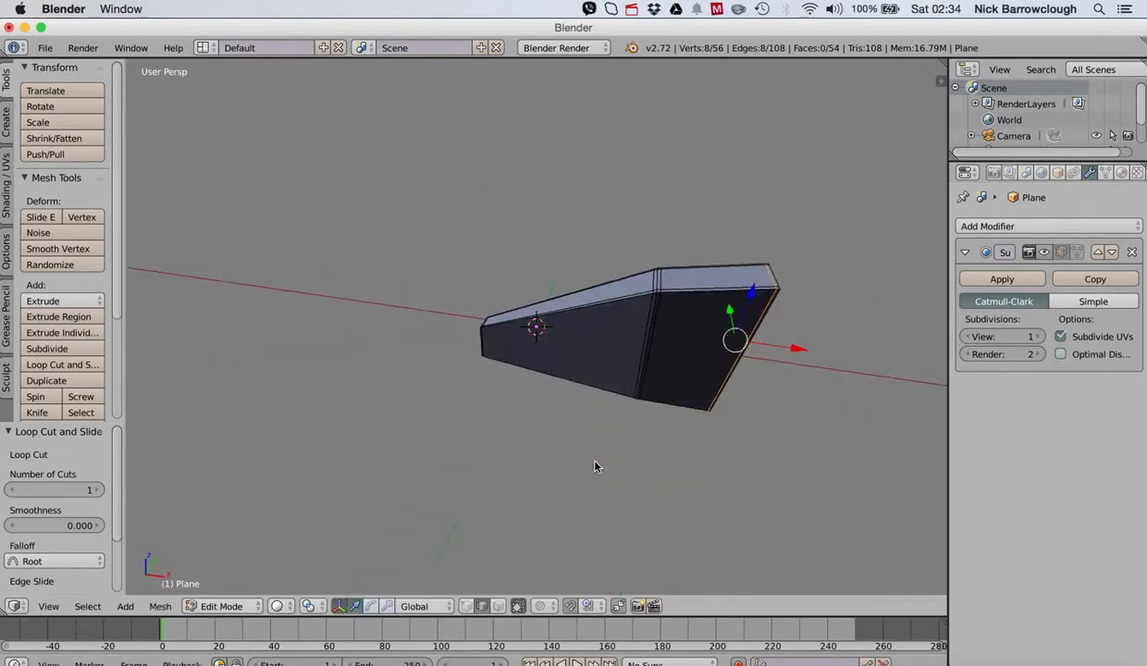
scroll(595, 467, "left", 5)
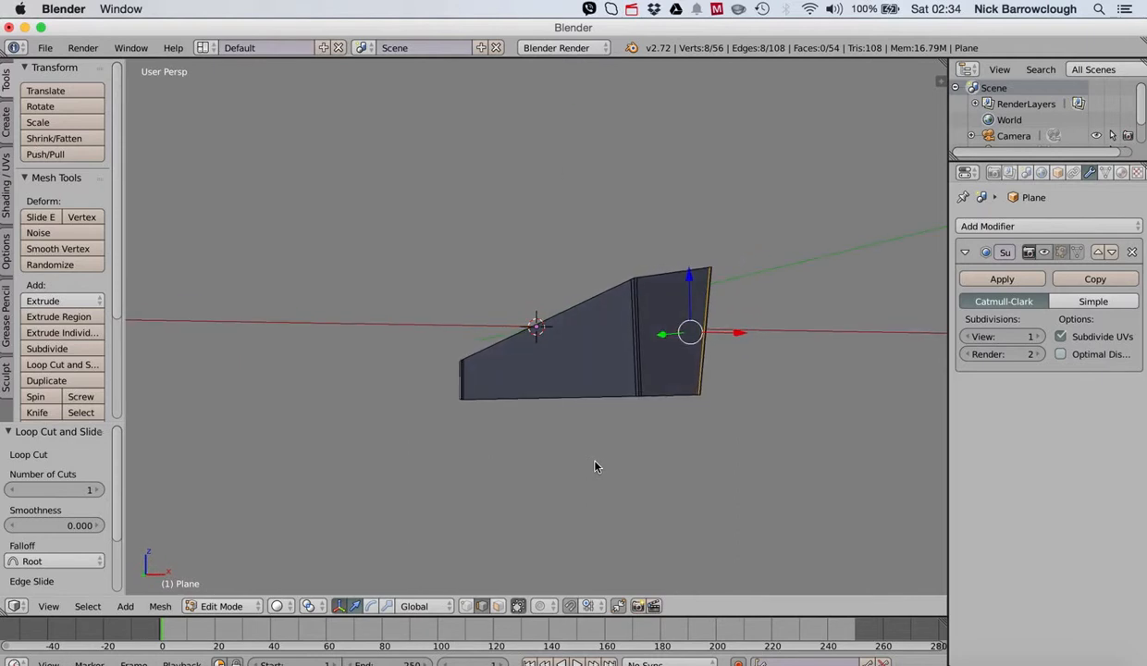
left_click(54, 365)
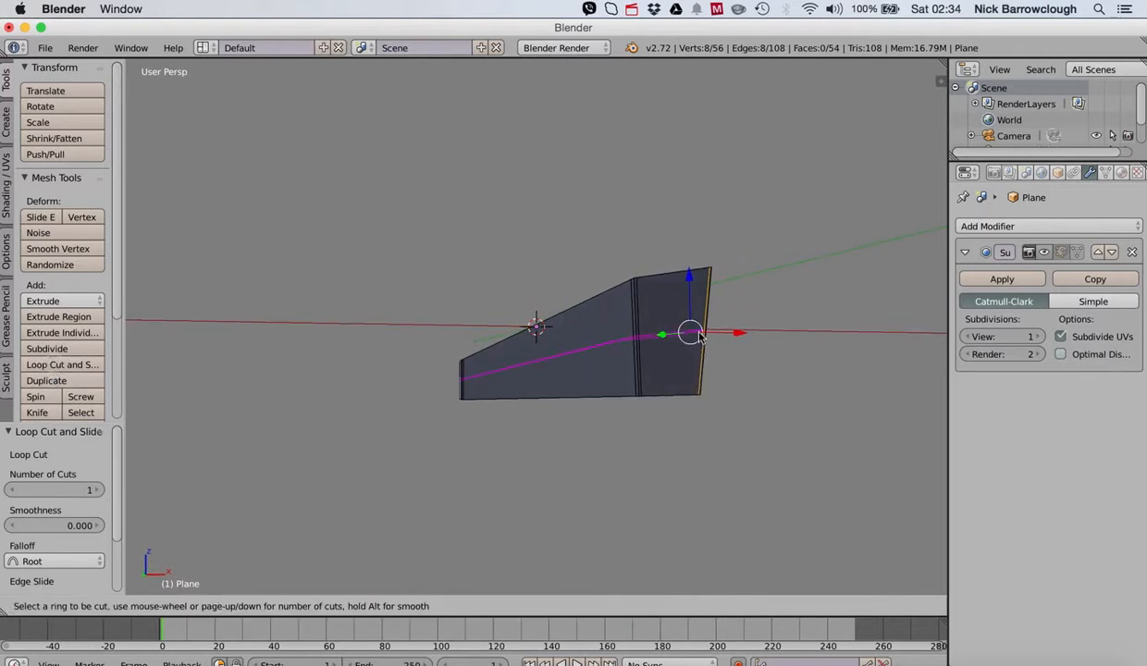
left_click(635, 344)
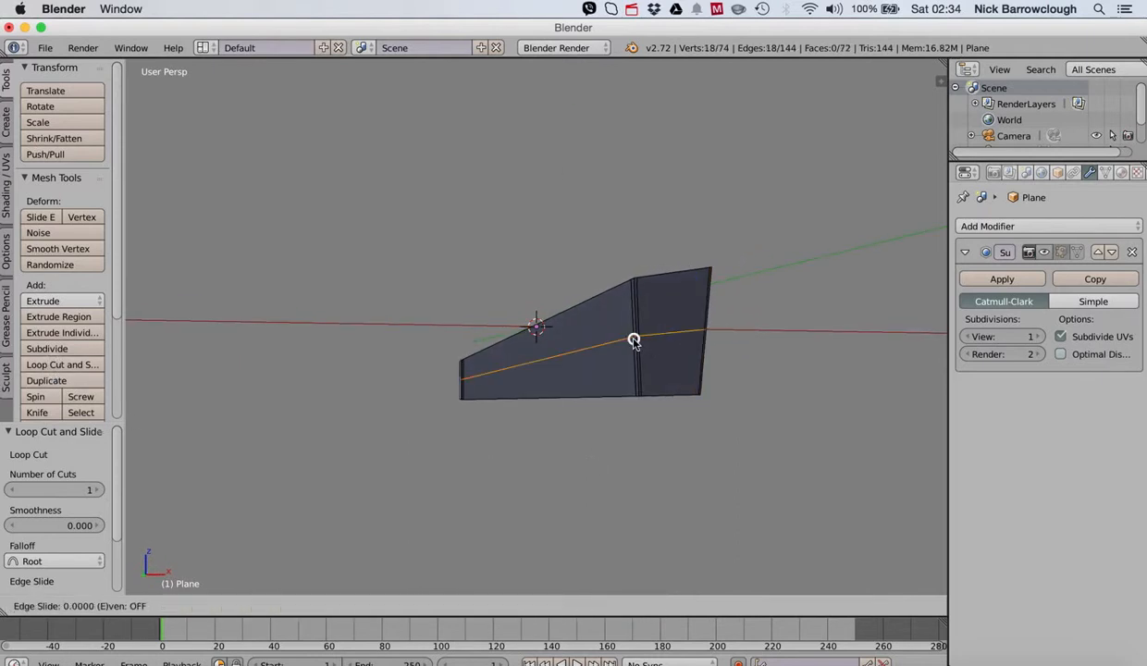
left_click(635, 288)
scroll(635, 287, "left", 10)
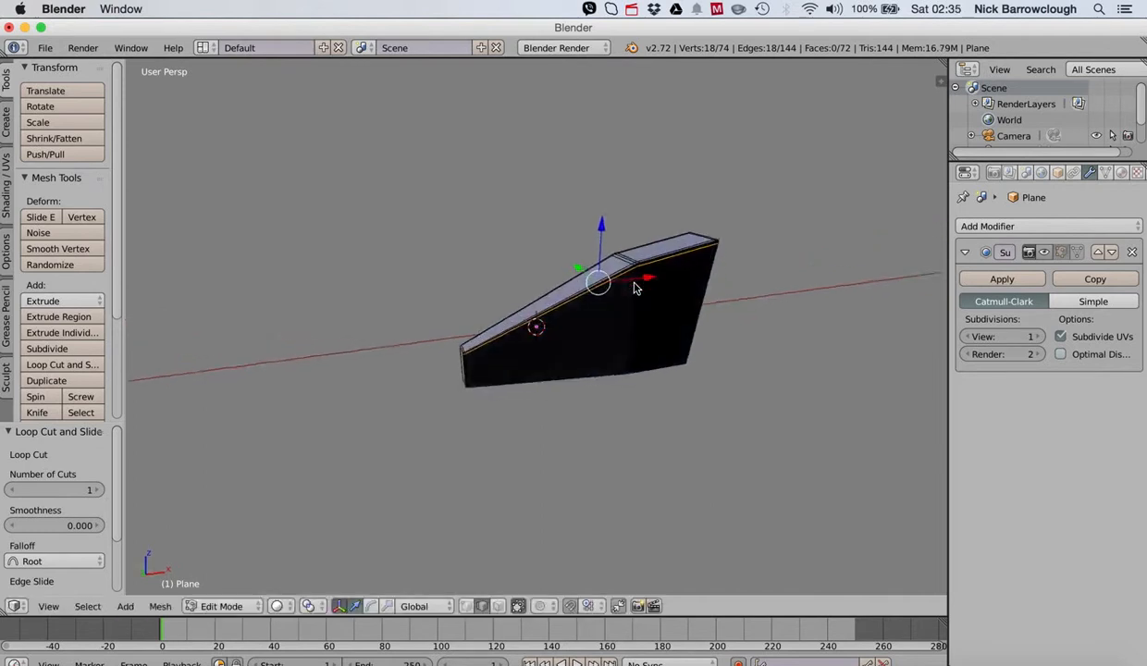
Turn on the Subdivision Surface modifier's viewport display and switch the block to Object Mode
scroll(634, 283, "down", 10)
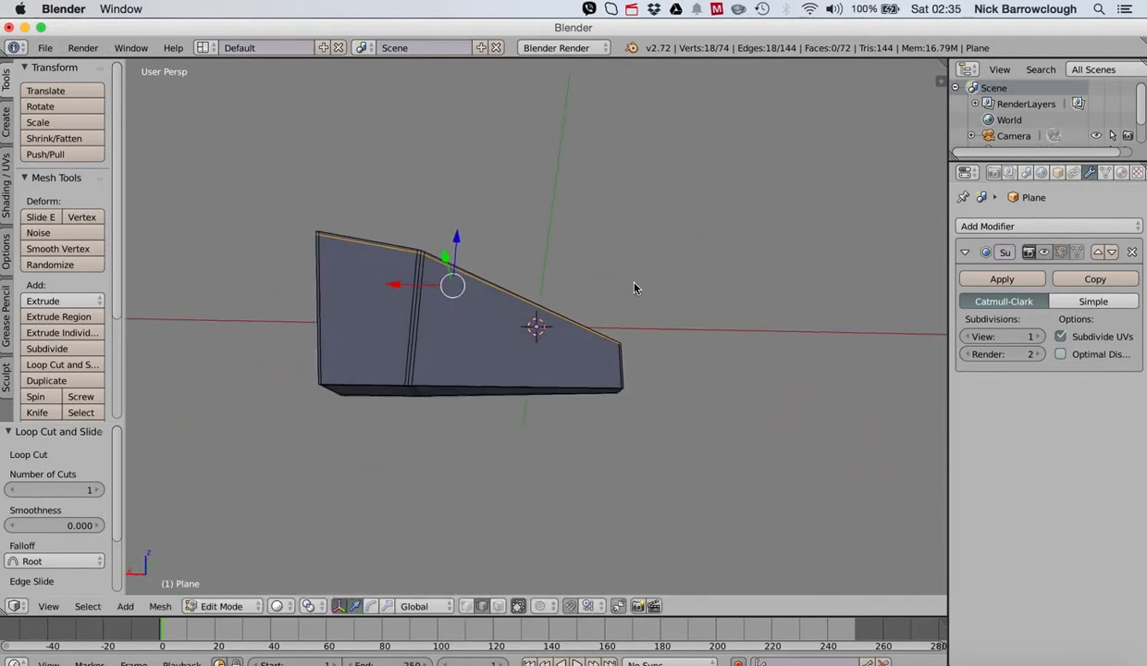
scroll(634, 288, "left", 10)
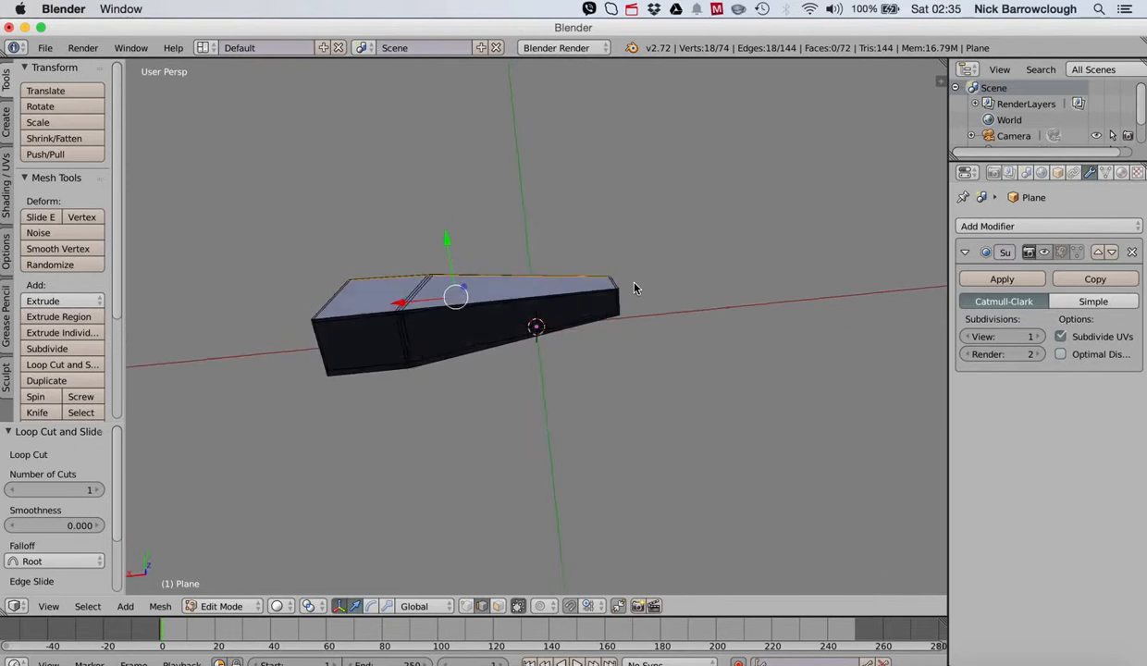
scroll(635, 288, "left", 3)
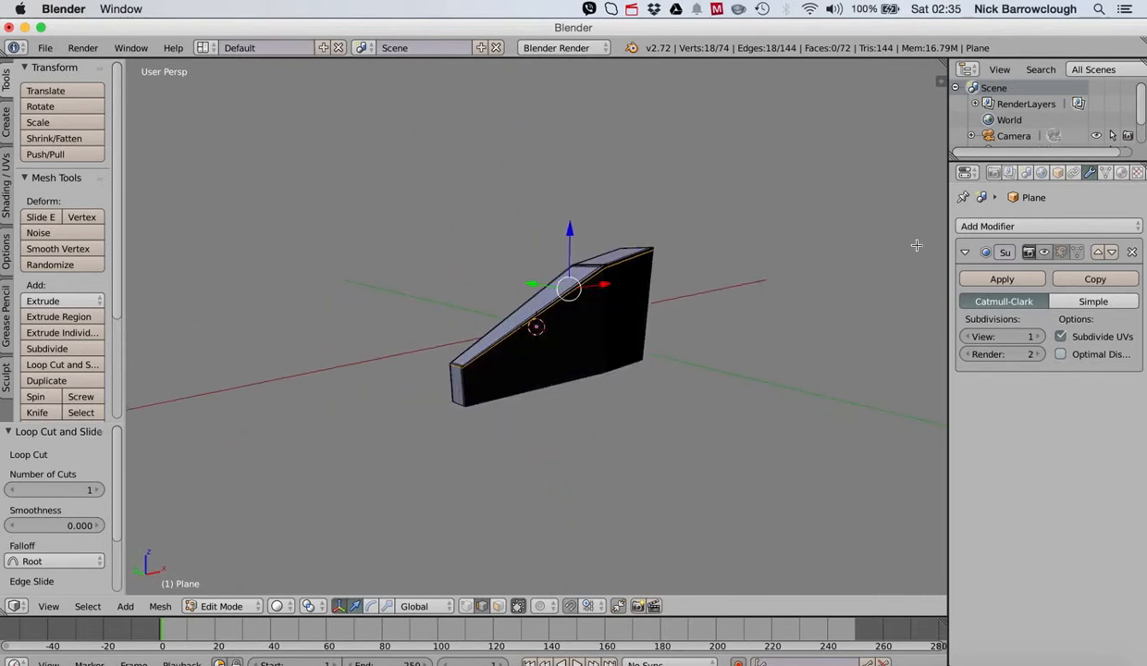
left_click(1045, 253)
left_click(215, 606)
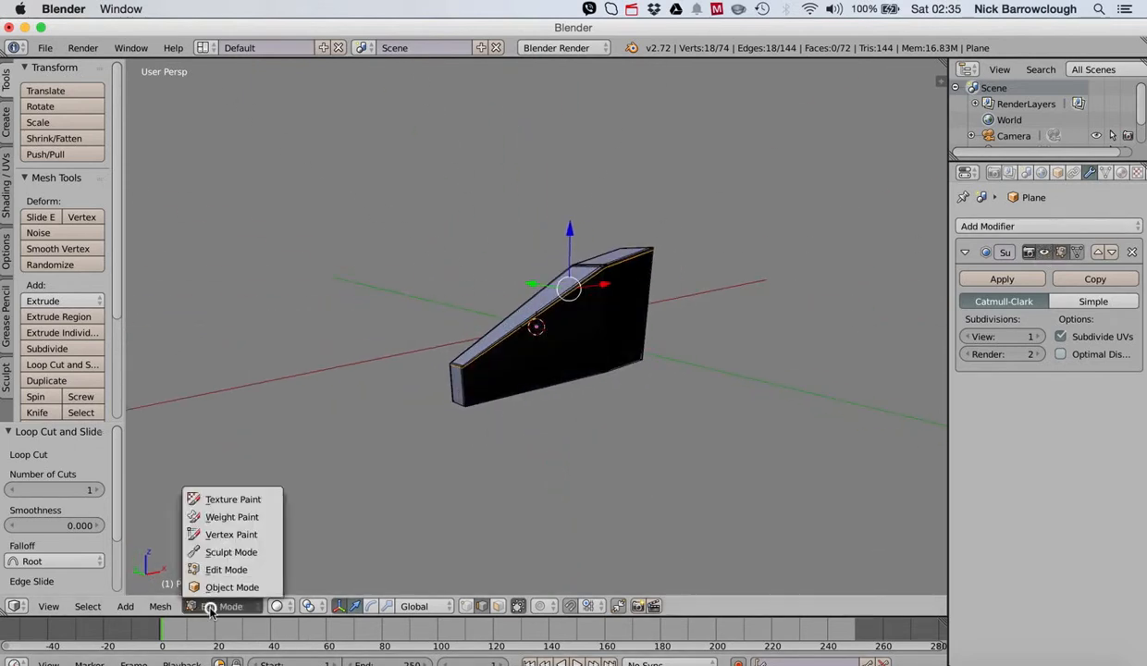
left_click(211, 590)
Examine the subdivided block's edges and corners from all sides, including its underside and wide end
scroll(614, 251, "left", 10)
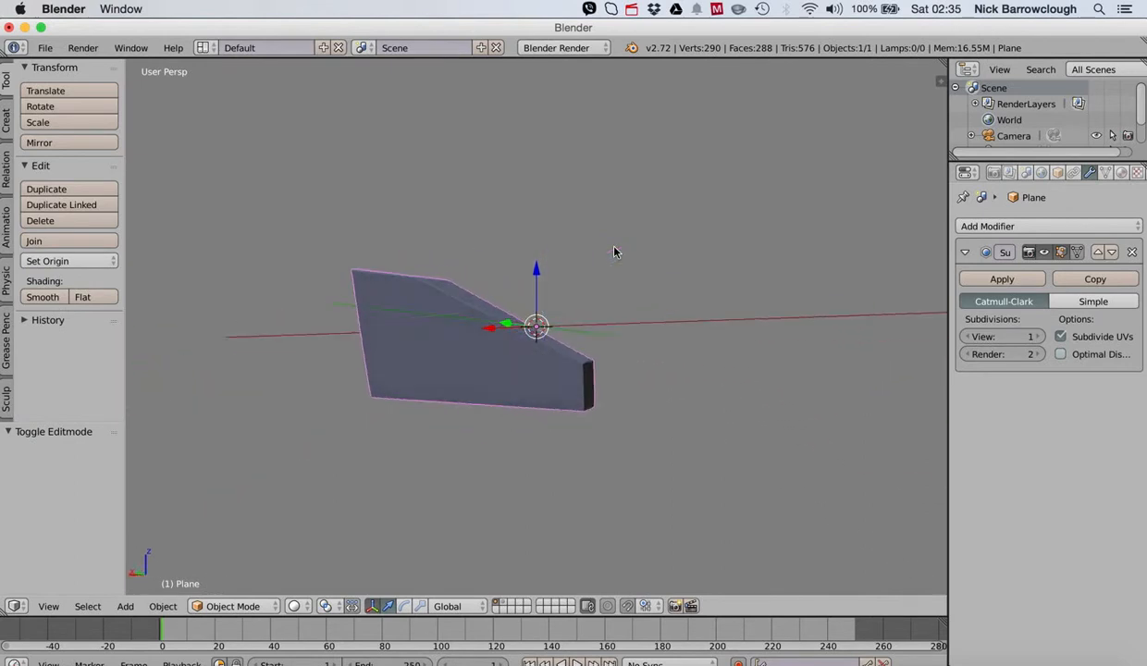
scroll(614, 252, "down", 2)
scroll(614, 252, "up", 8)
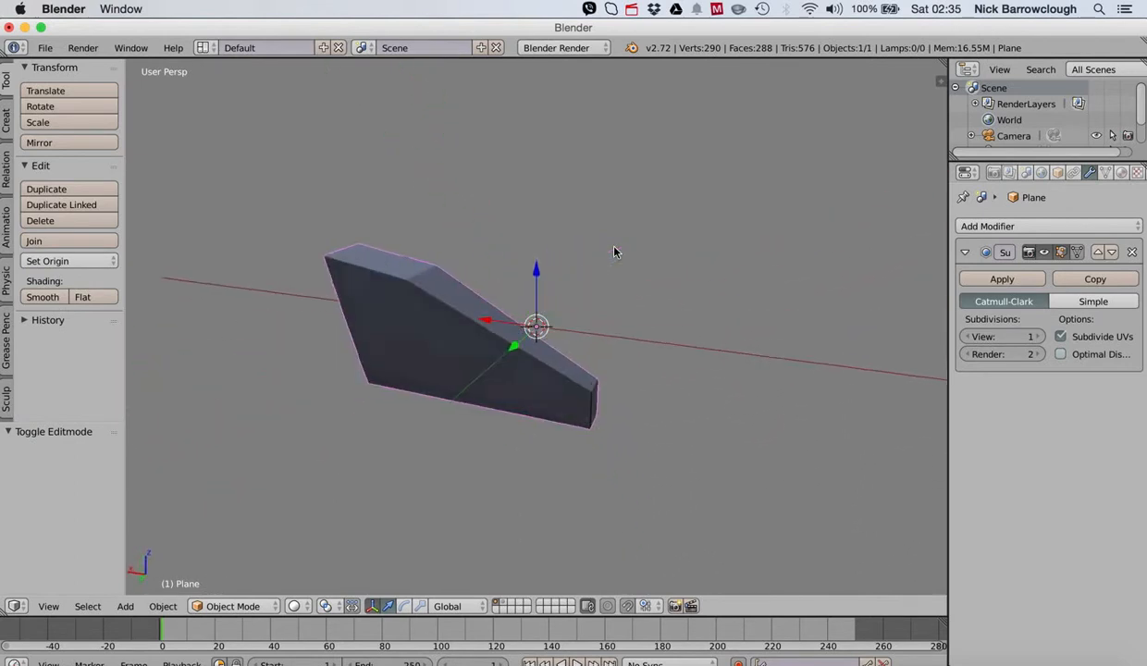
scroll(614, 252, "down", 3)
scroll(614, 252, "left", 8)
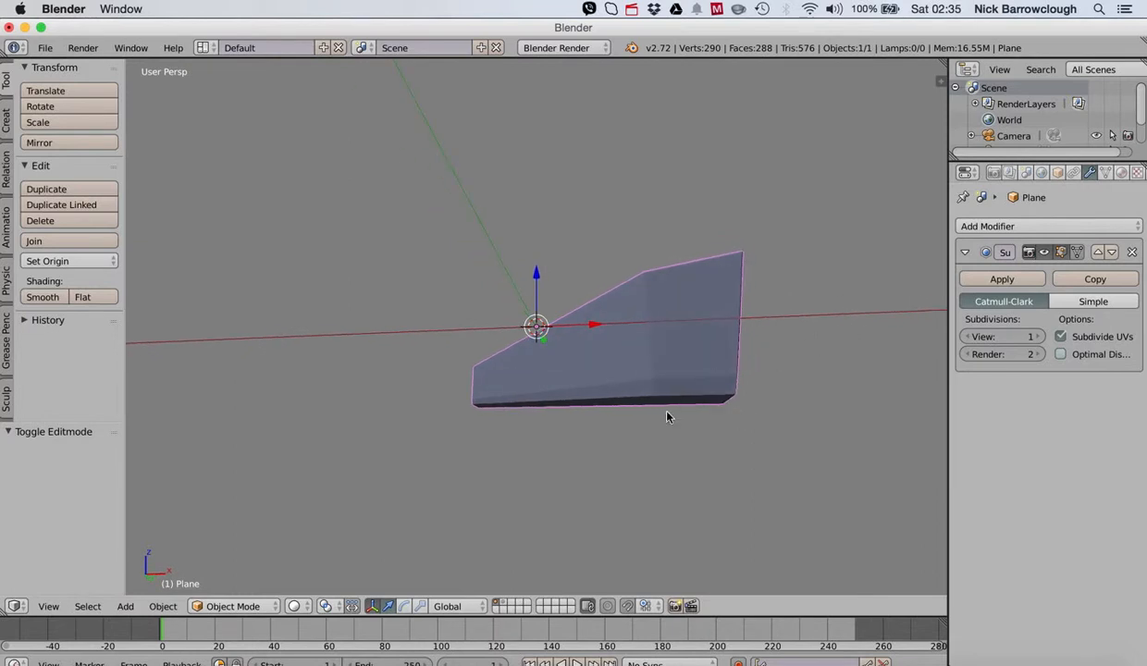
scroll(719, 359, "left", 6)
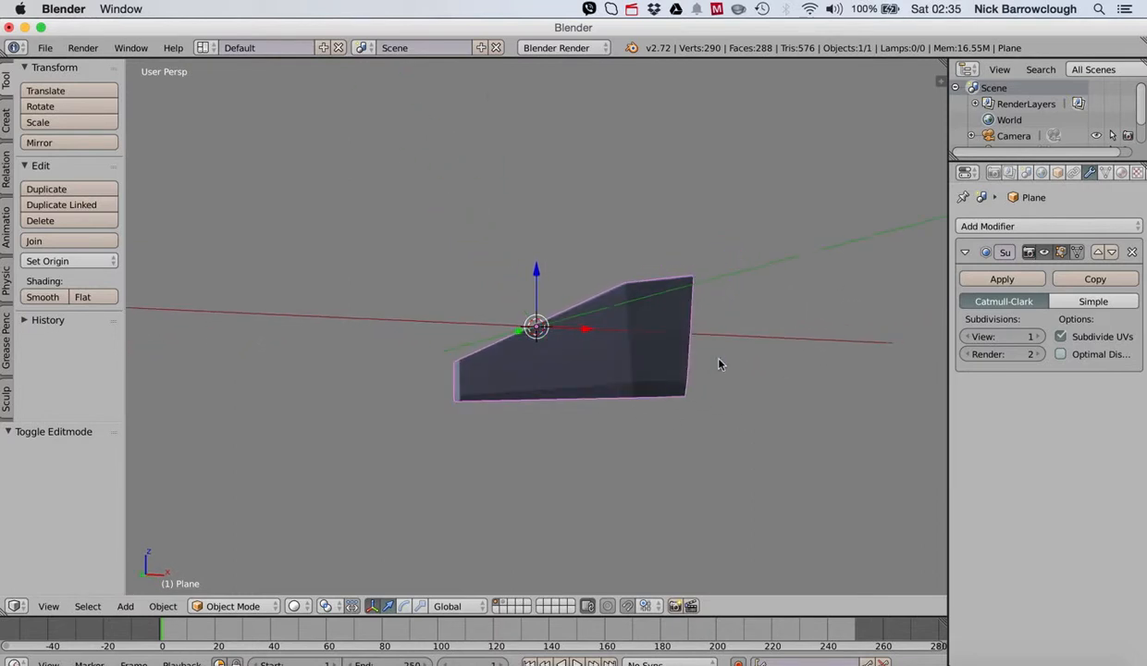
scroll(718, 359, "right", 3)
scroll(718, 363, "right", 6)
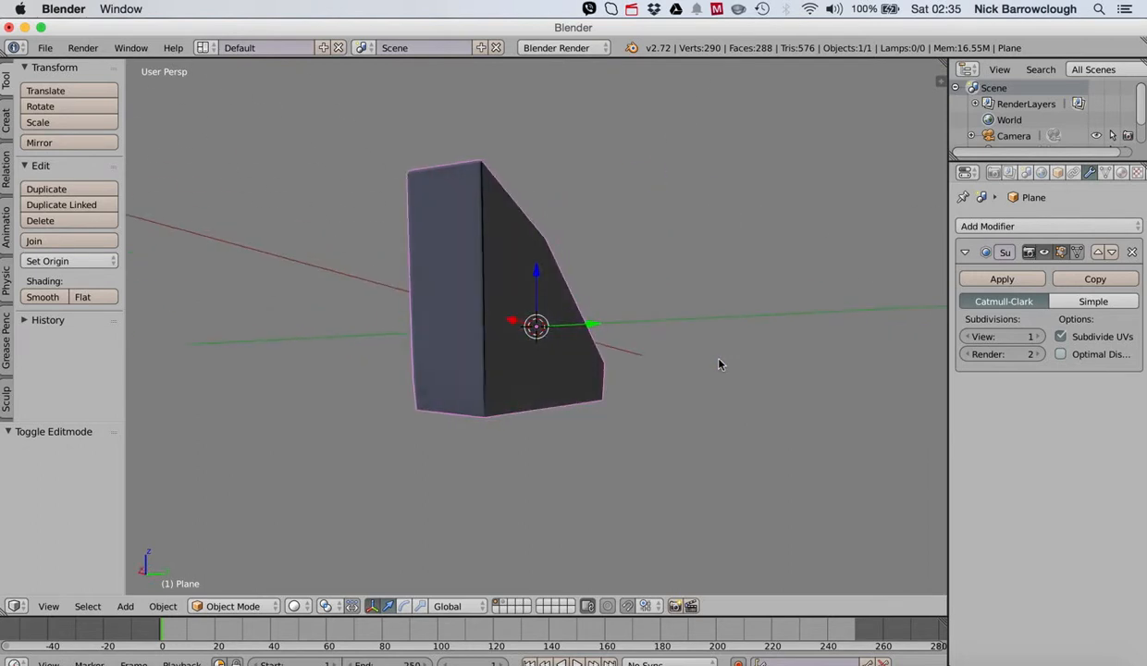
scroll(719, 364, "left", 5)
scroll(718, 363, "down", 4)
scroll(719, 363, "up", 5)
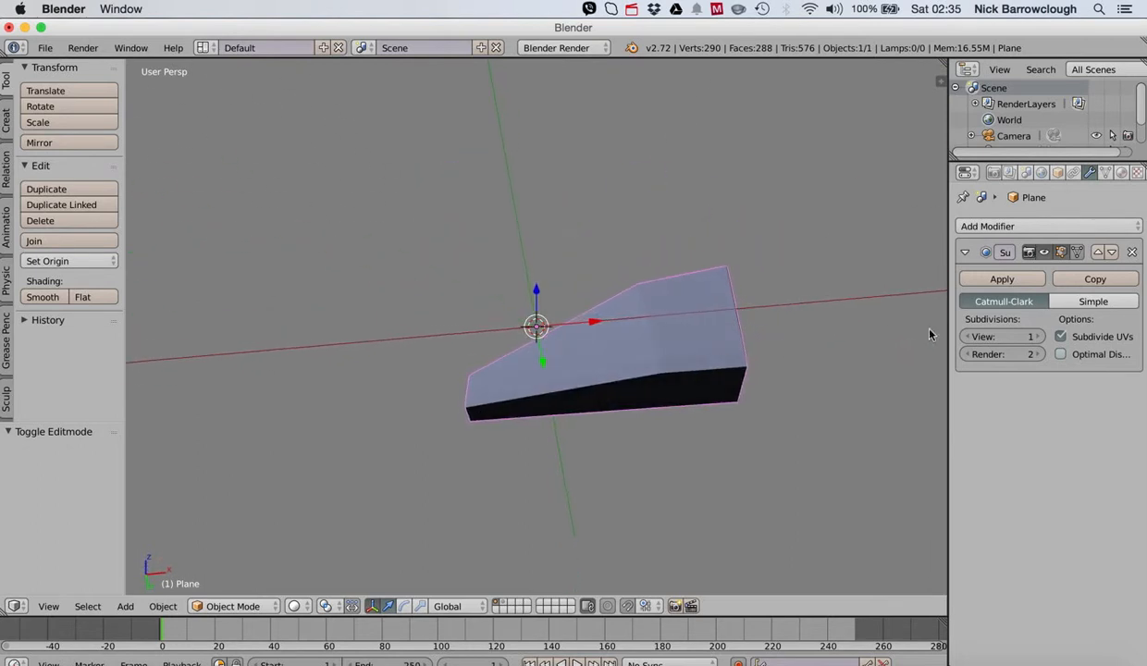
Raise the Subdivision Surface modifier's viewport subdivisions to 4, checking the block's lower edges at level 3 on the way
left_click(1037, 337)
left_click(1037, 336)
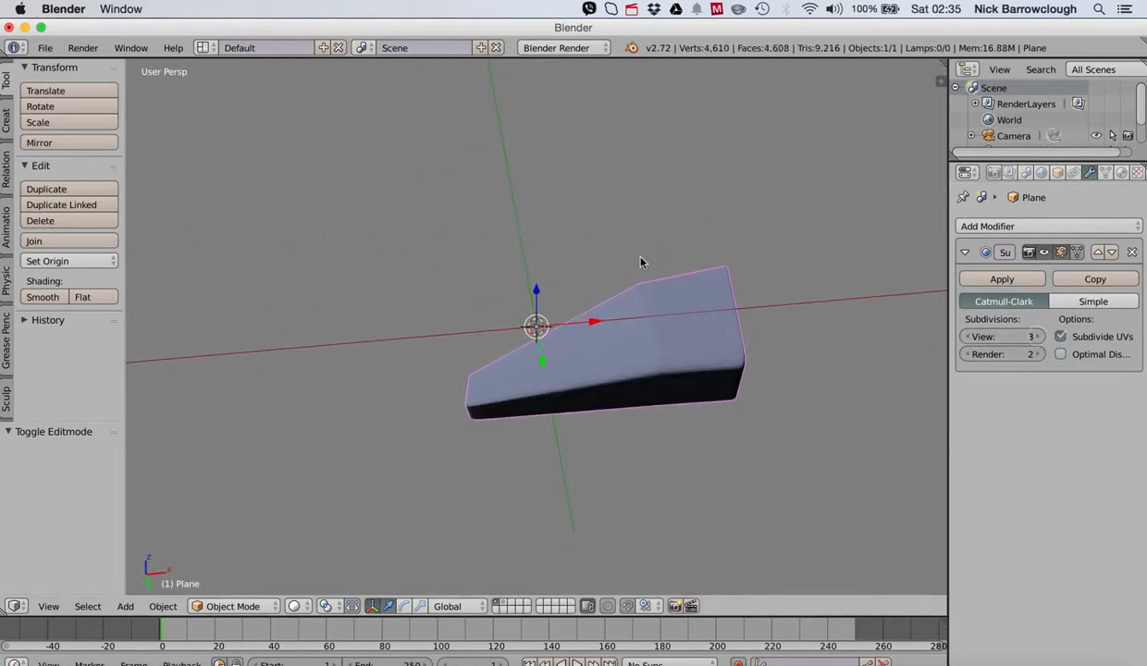
scroll(640, 263, "right", 5)
scroll(640, 263, "right", 8)
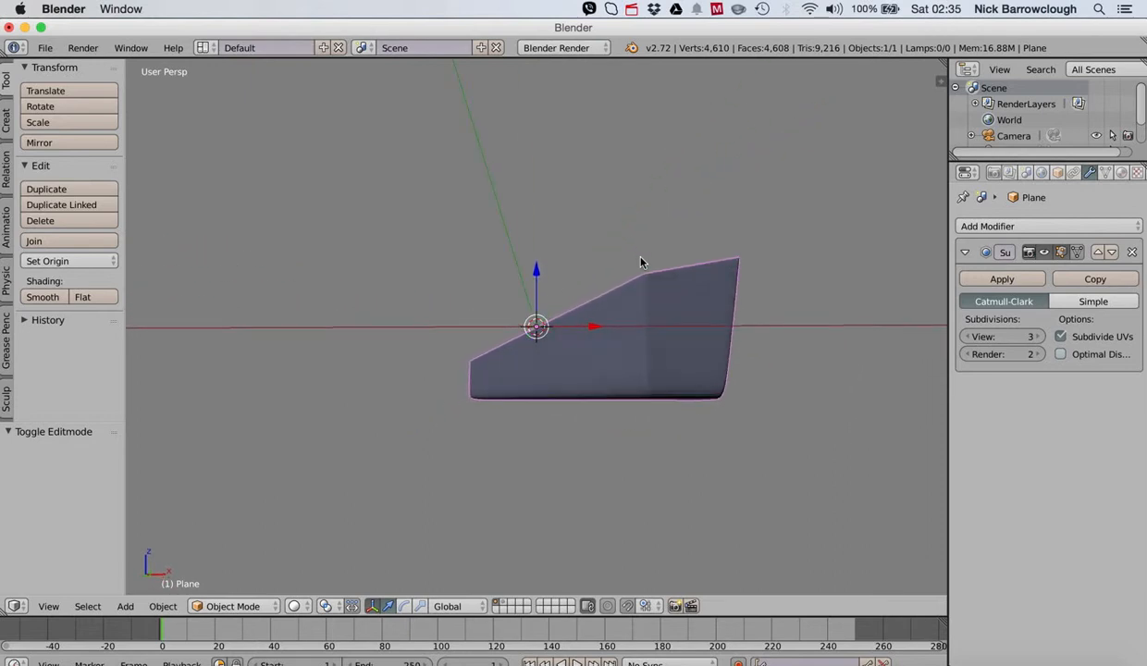
scroll(640, 263, "right", 6)
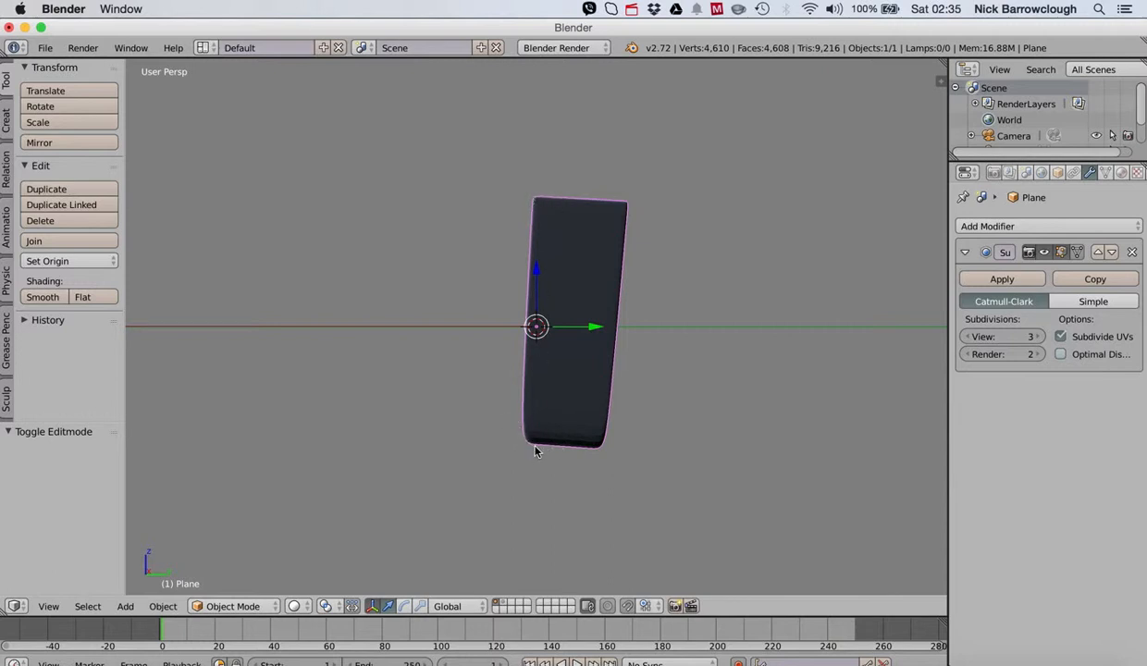
left_click(1038, 337)
scroll(687, 376, "right", 8)
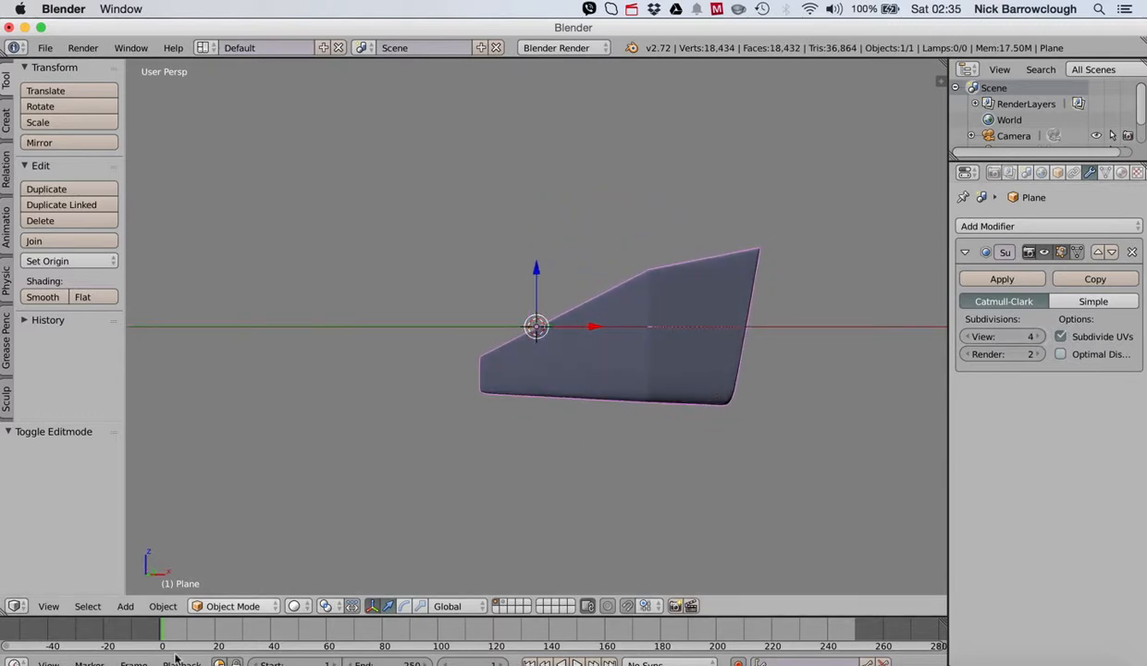
Return the block to Edit Mode and turn off the Subdivision Surface modifier's viewport display
left_click(227, 606)
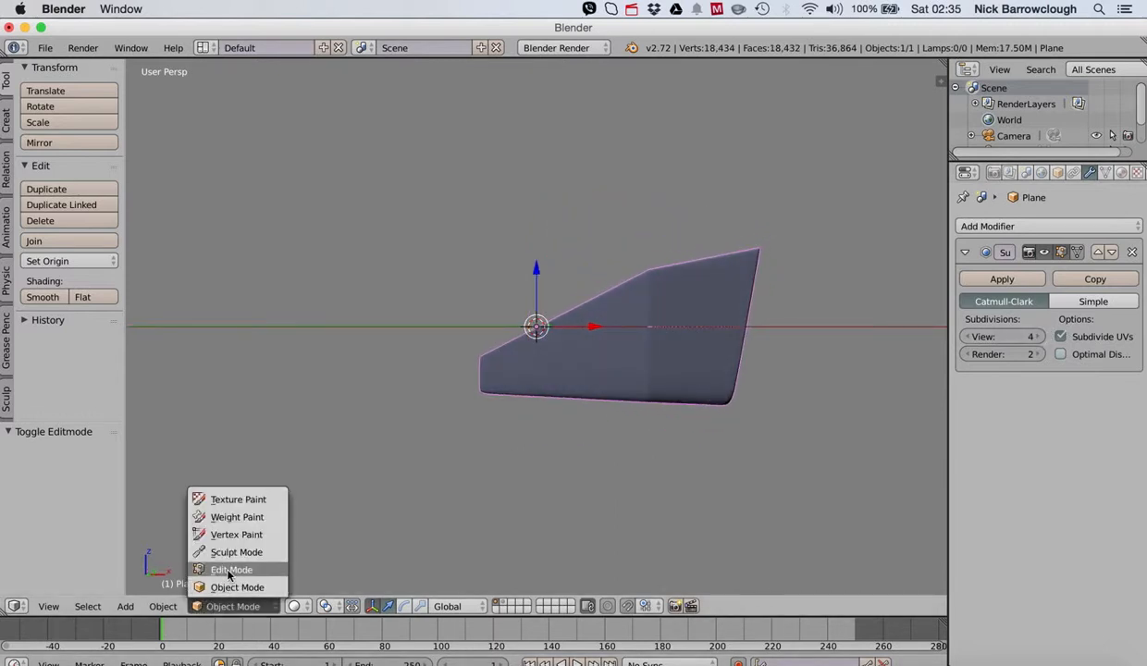
left_click(228, 570)
scroll(727, 337, "up", 3)
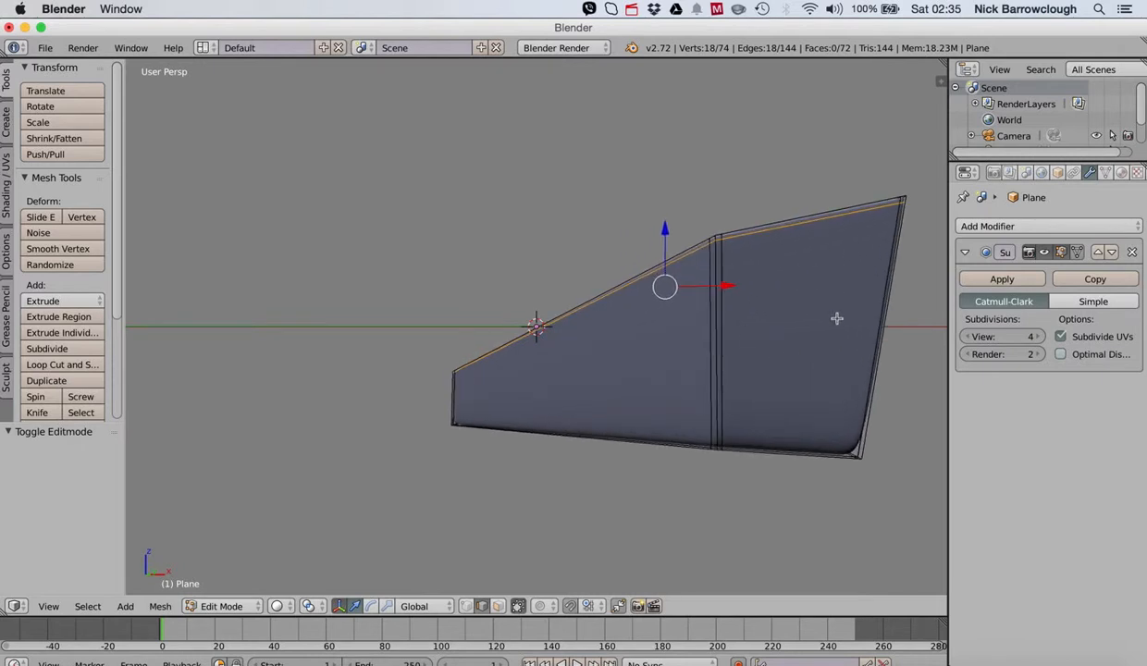
left_click(1055, 252)
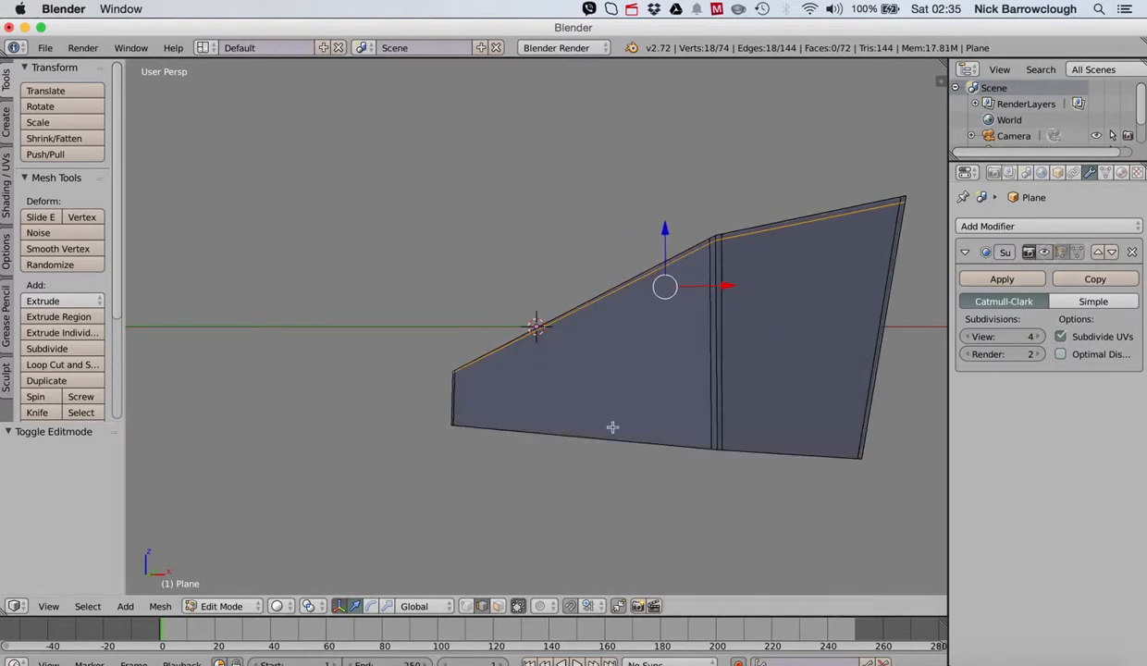
Add a lengthwise loop cut around the block's side and end faces and slide it just above the lower edge
left_click(60, 365)
left_click(723, 395)
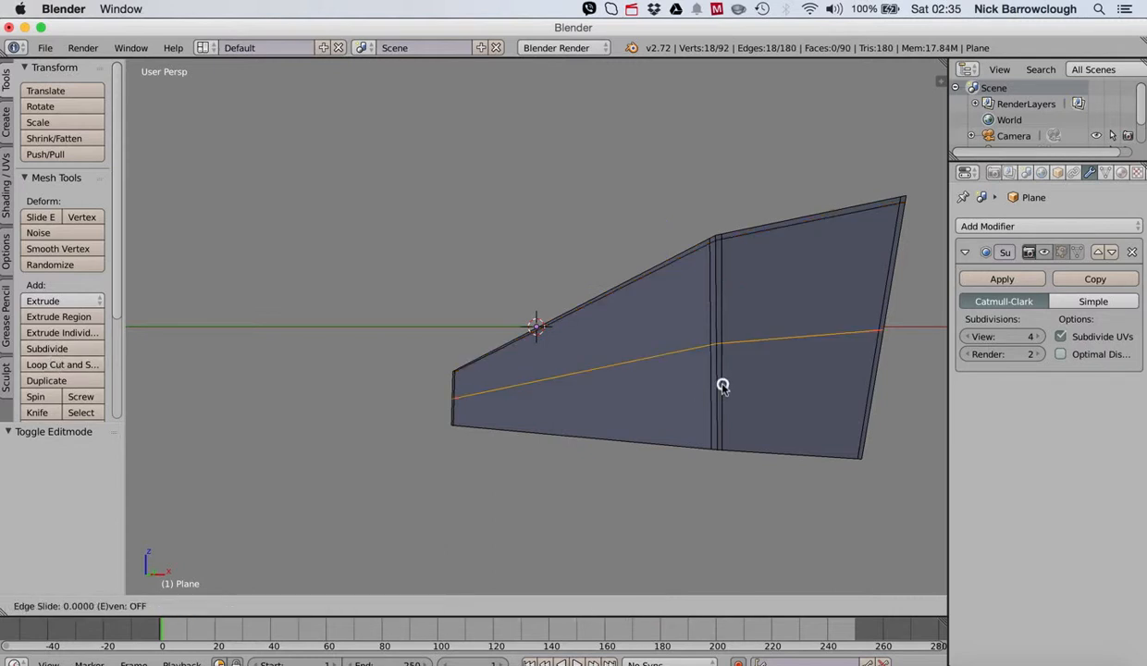
left_click(729, 492)
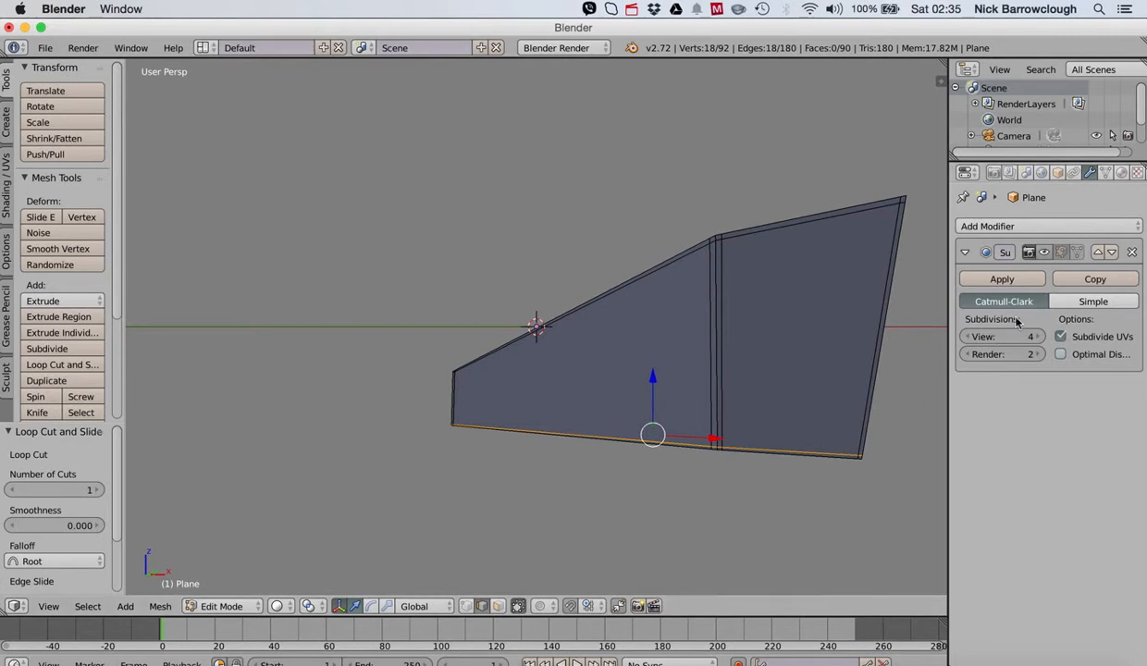
Show the Subdivision Surface modifier in the viewport again and put the block back in Object Mode
left_click(1044, 254)
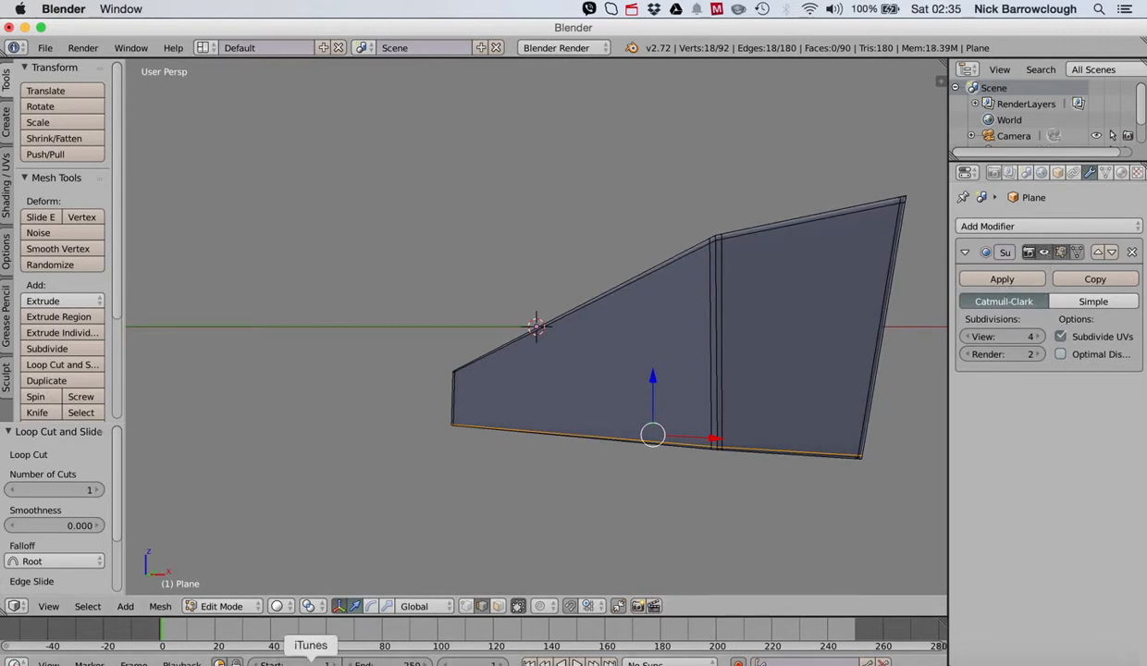
left_click(228, 606)
left_click(229, 588)
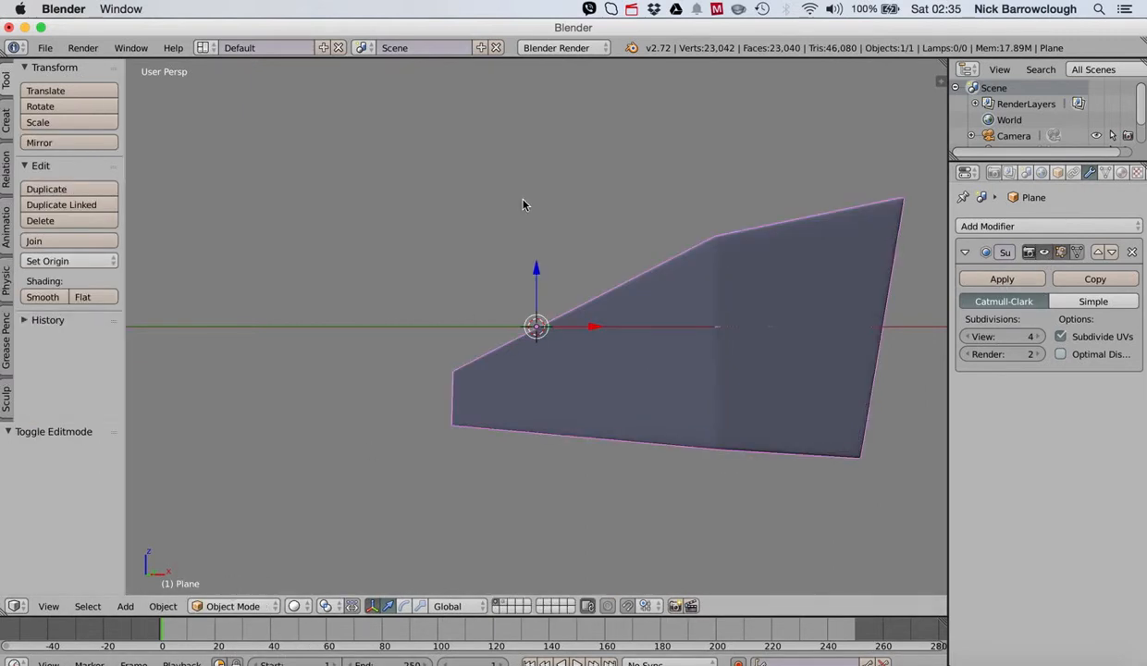
Examine the block's edges from all sides in solid shading and its subdivided mesh in wireframe, ending in solid shading
scroll(523, 204, "right", 10)
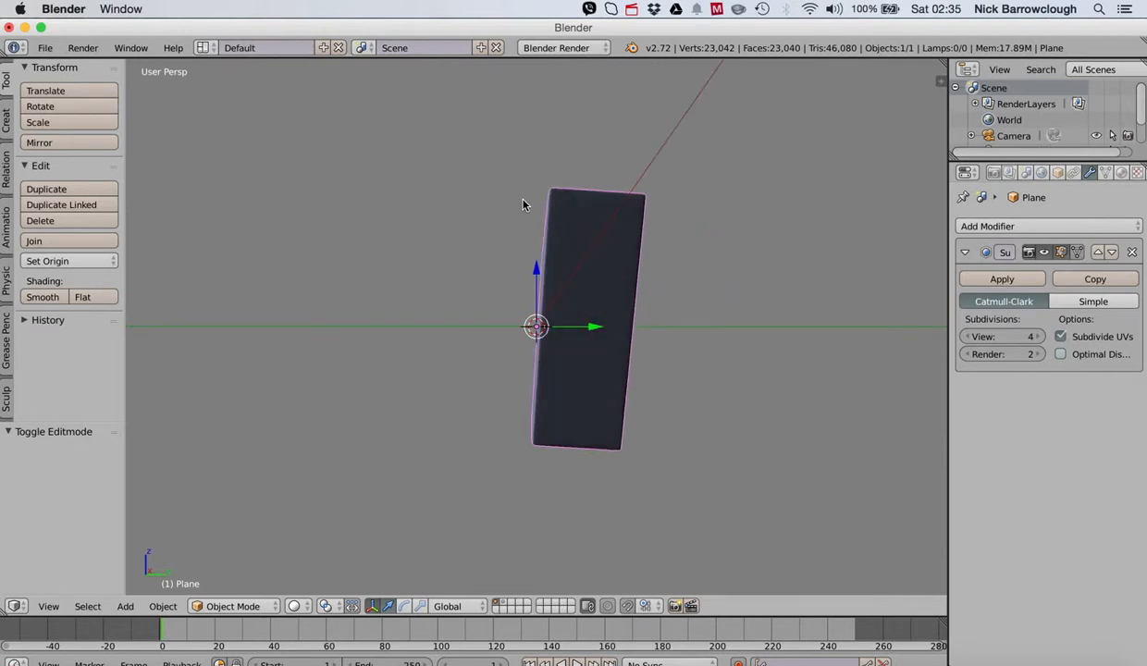
scroll(523, 204, "right", 3)
scroll(522, 204, "left", 5)
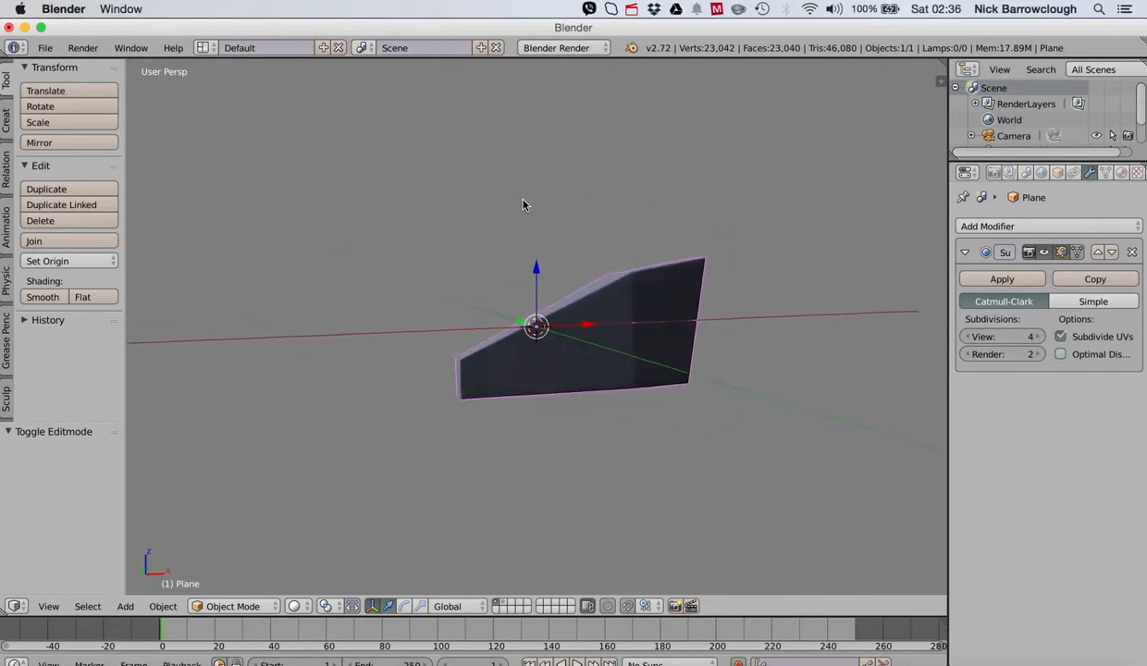
scroll(522, 205, "right", 10)
scroll(522, 205, "right", 10)
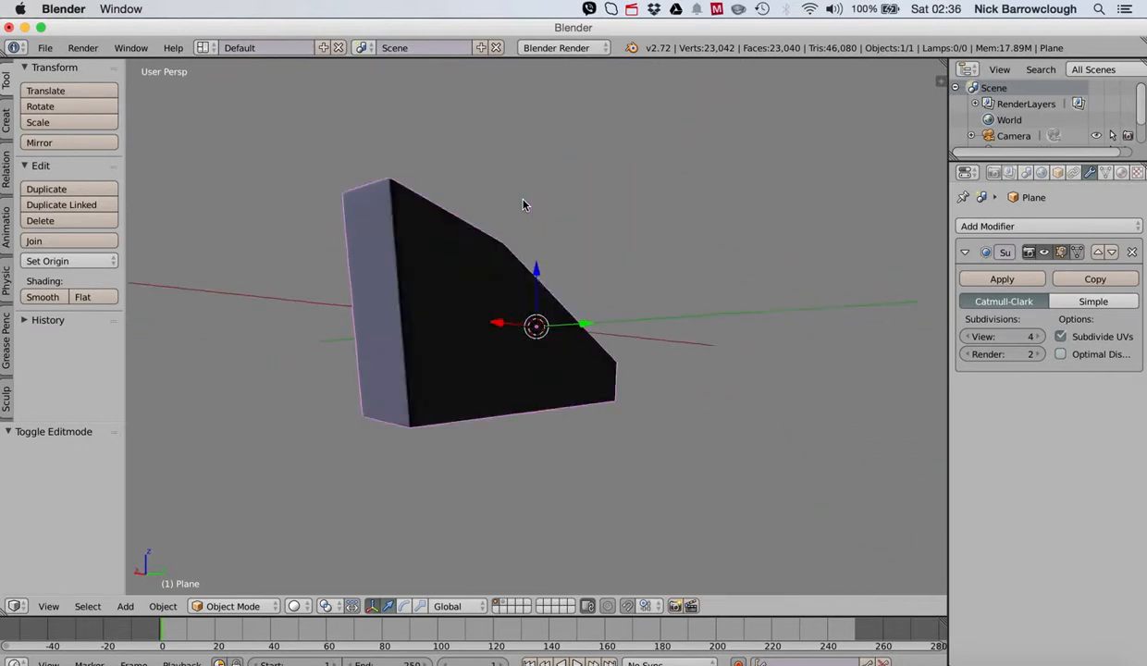
key("z")
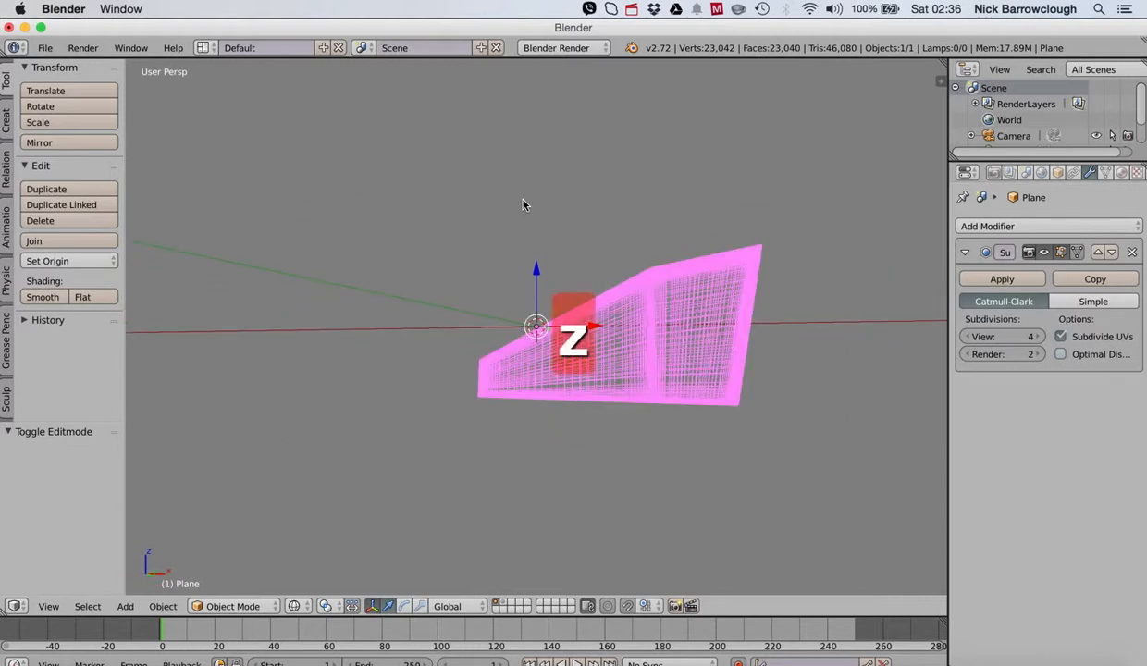
scroll(523, 204, "right", 10)
scroll(556, 197, "right", 10)
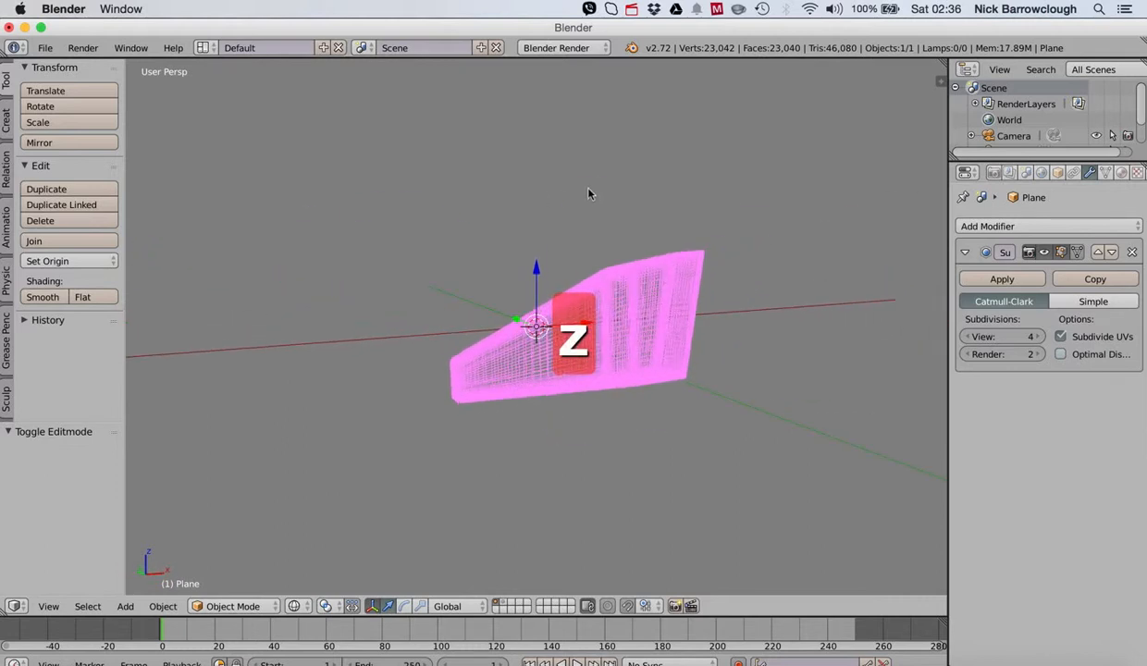
key("z")
scroll(588, 193, "right", 5)
scroll(588, 194, "right", 10)
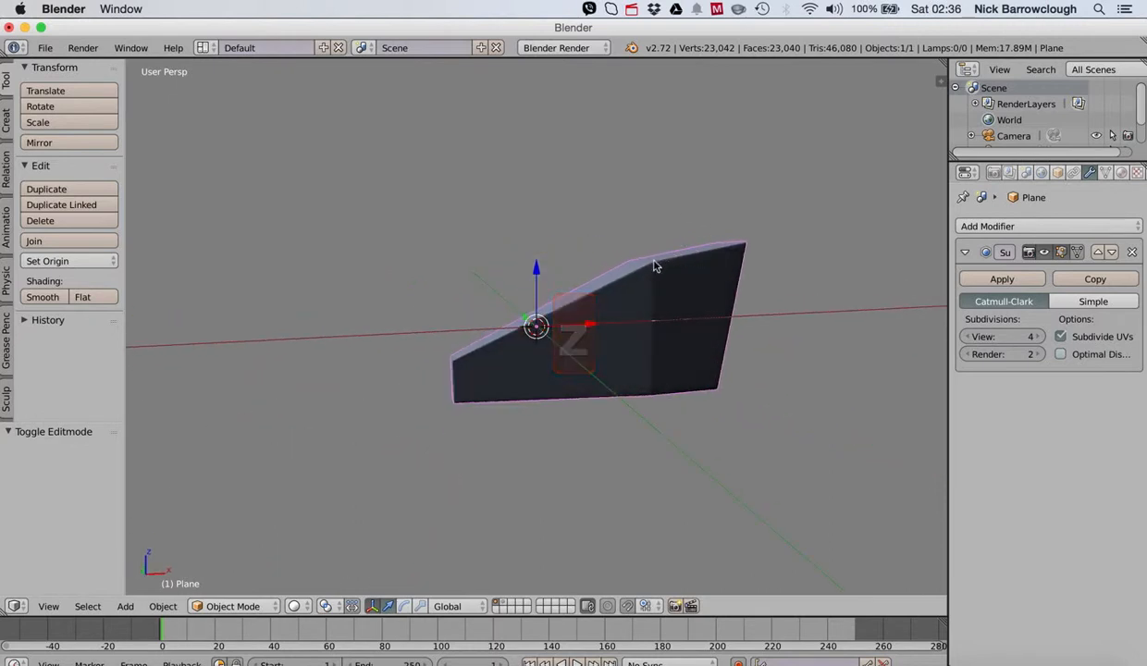
scroll(673, 262, "right", 10)
scroll(672, 268, "right", 5)
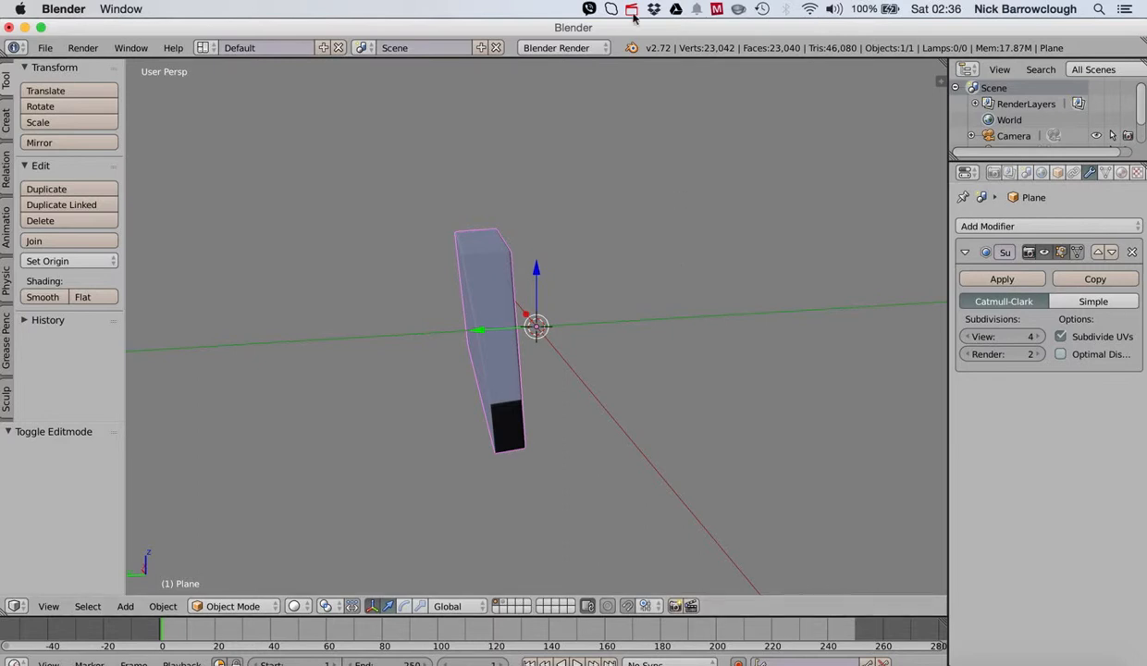
scroll(541, 126, "right", 10)
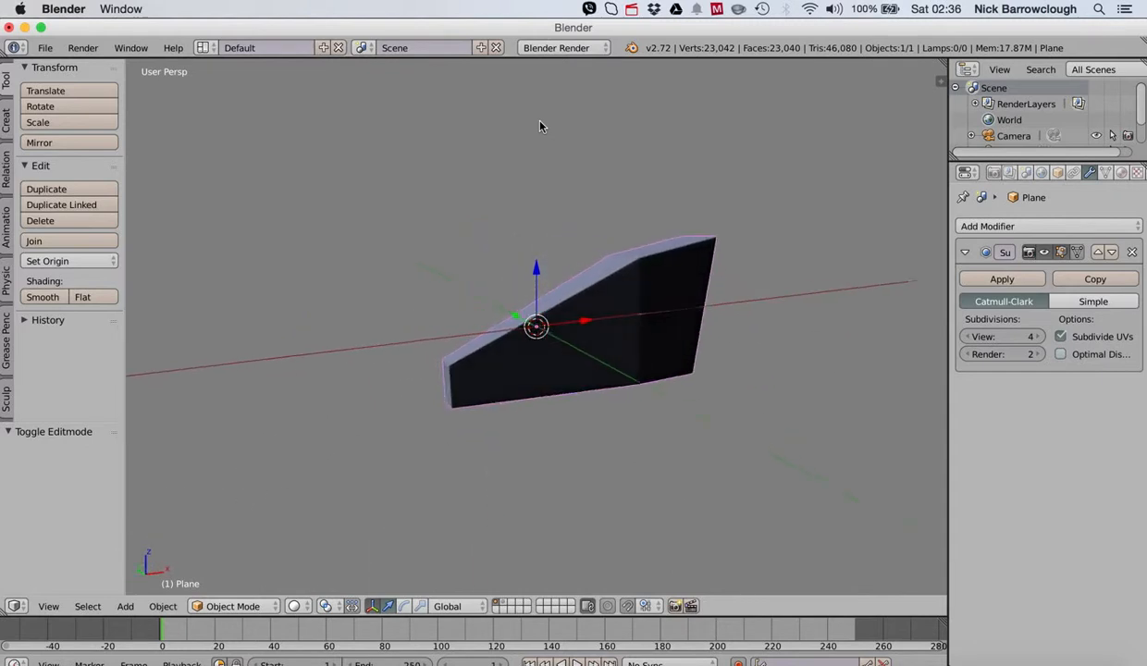
scroll(540, 126, "right", 5)
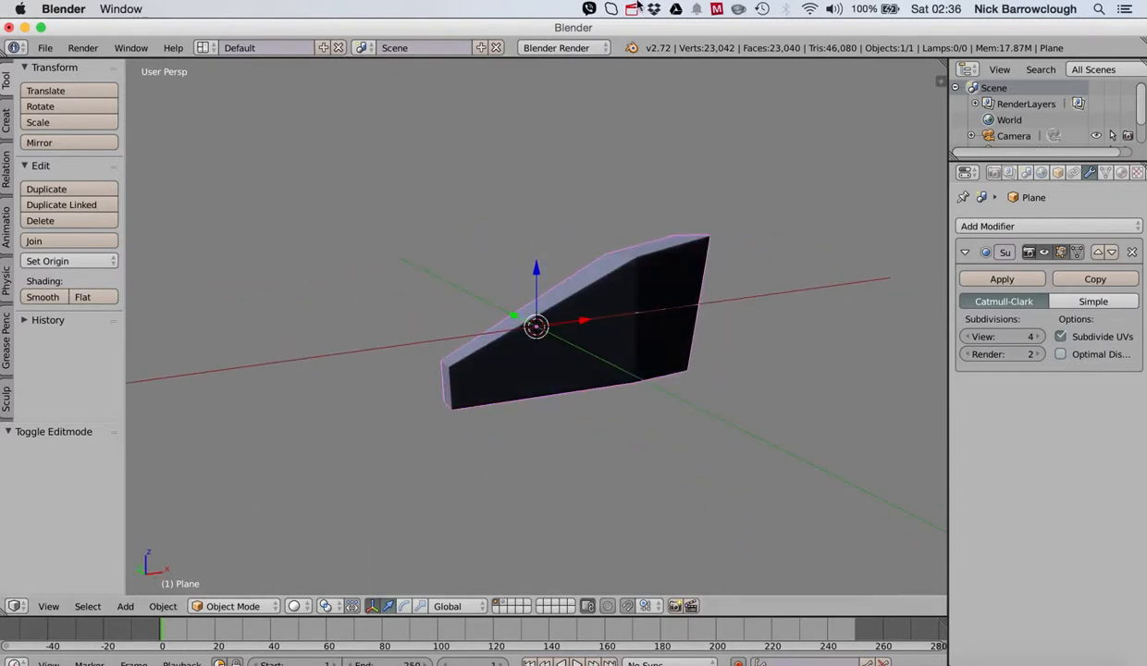